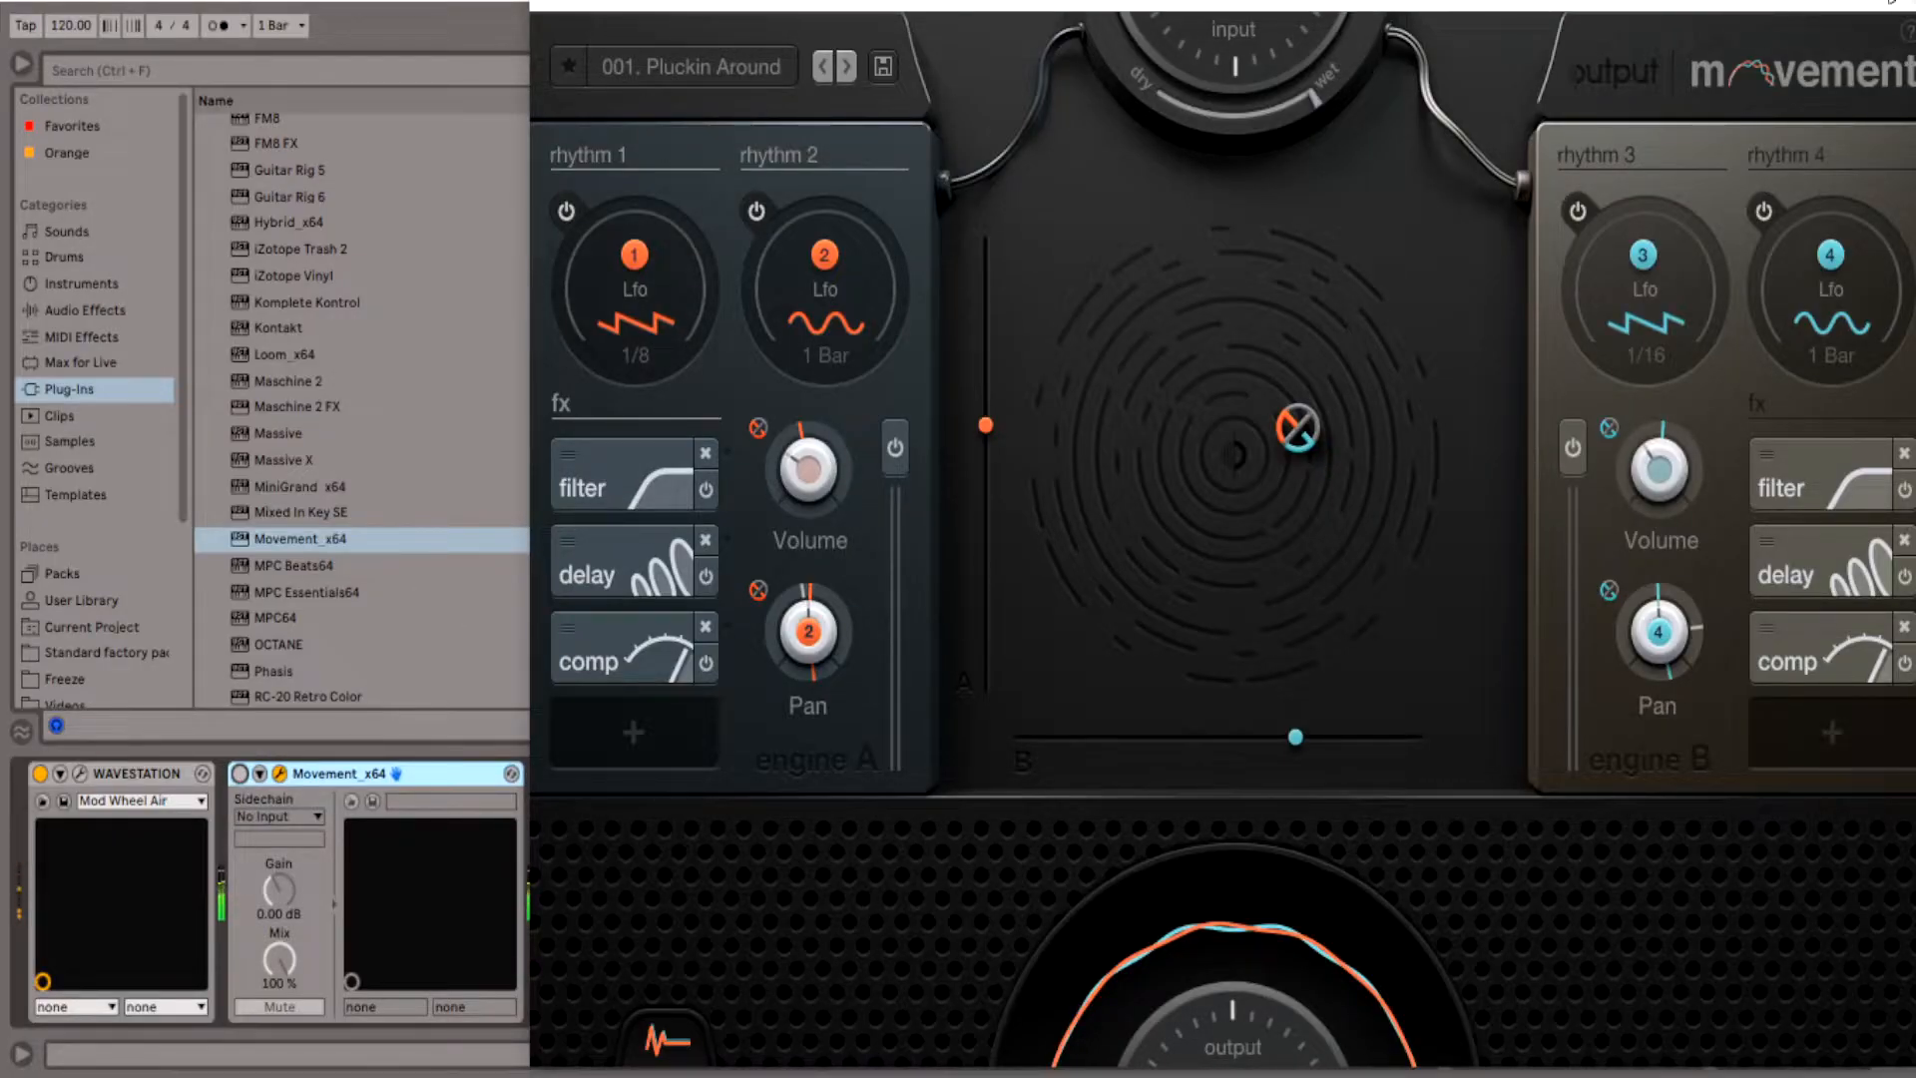
- Reposition the Movement plug-in window to reach the device chain and switch the Movement_x64 device on for track 1
drag(1660, 2, 1707, 2)
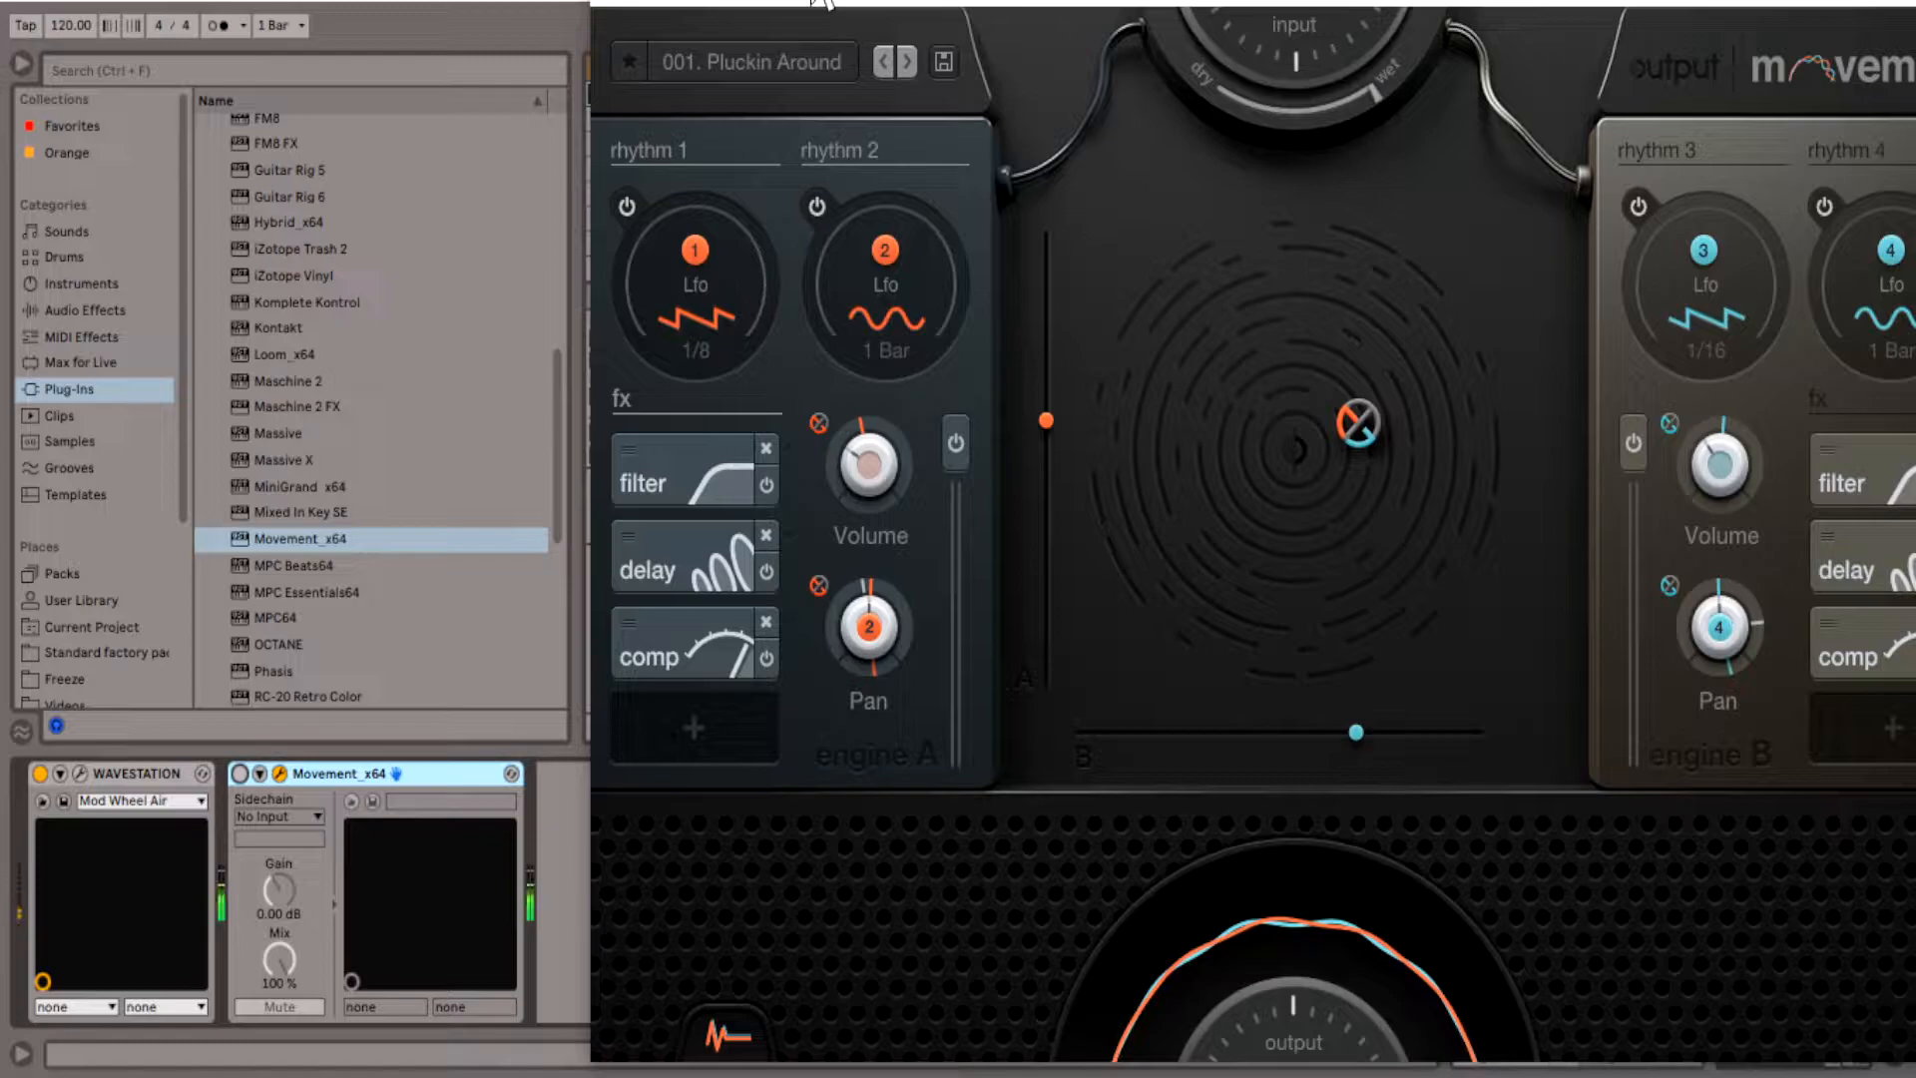
mouse_move(1091, 13)
mouse_down()
mouse_move(1069, 20)
mouse_move(1204, 35)
mouse_move(1108, 2)
mouse_up()
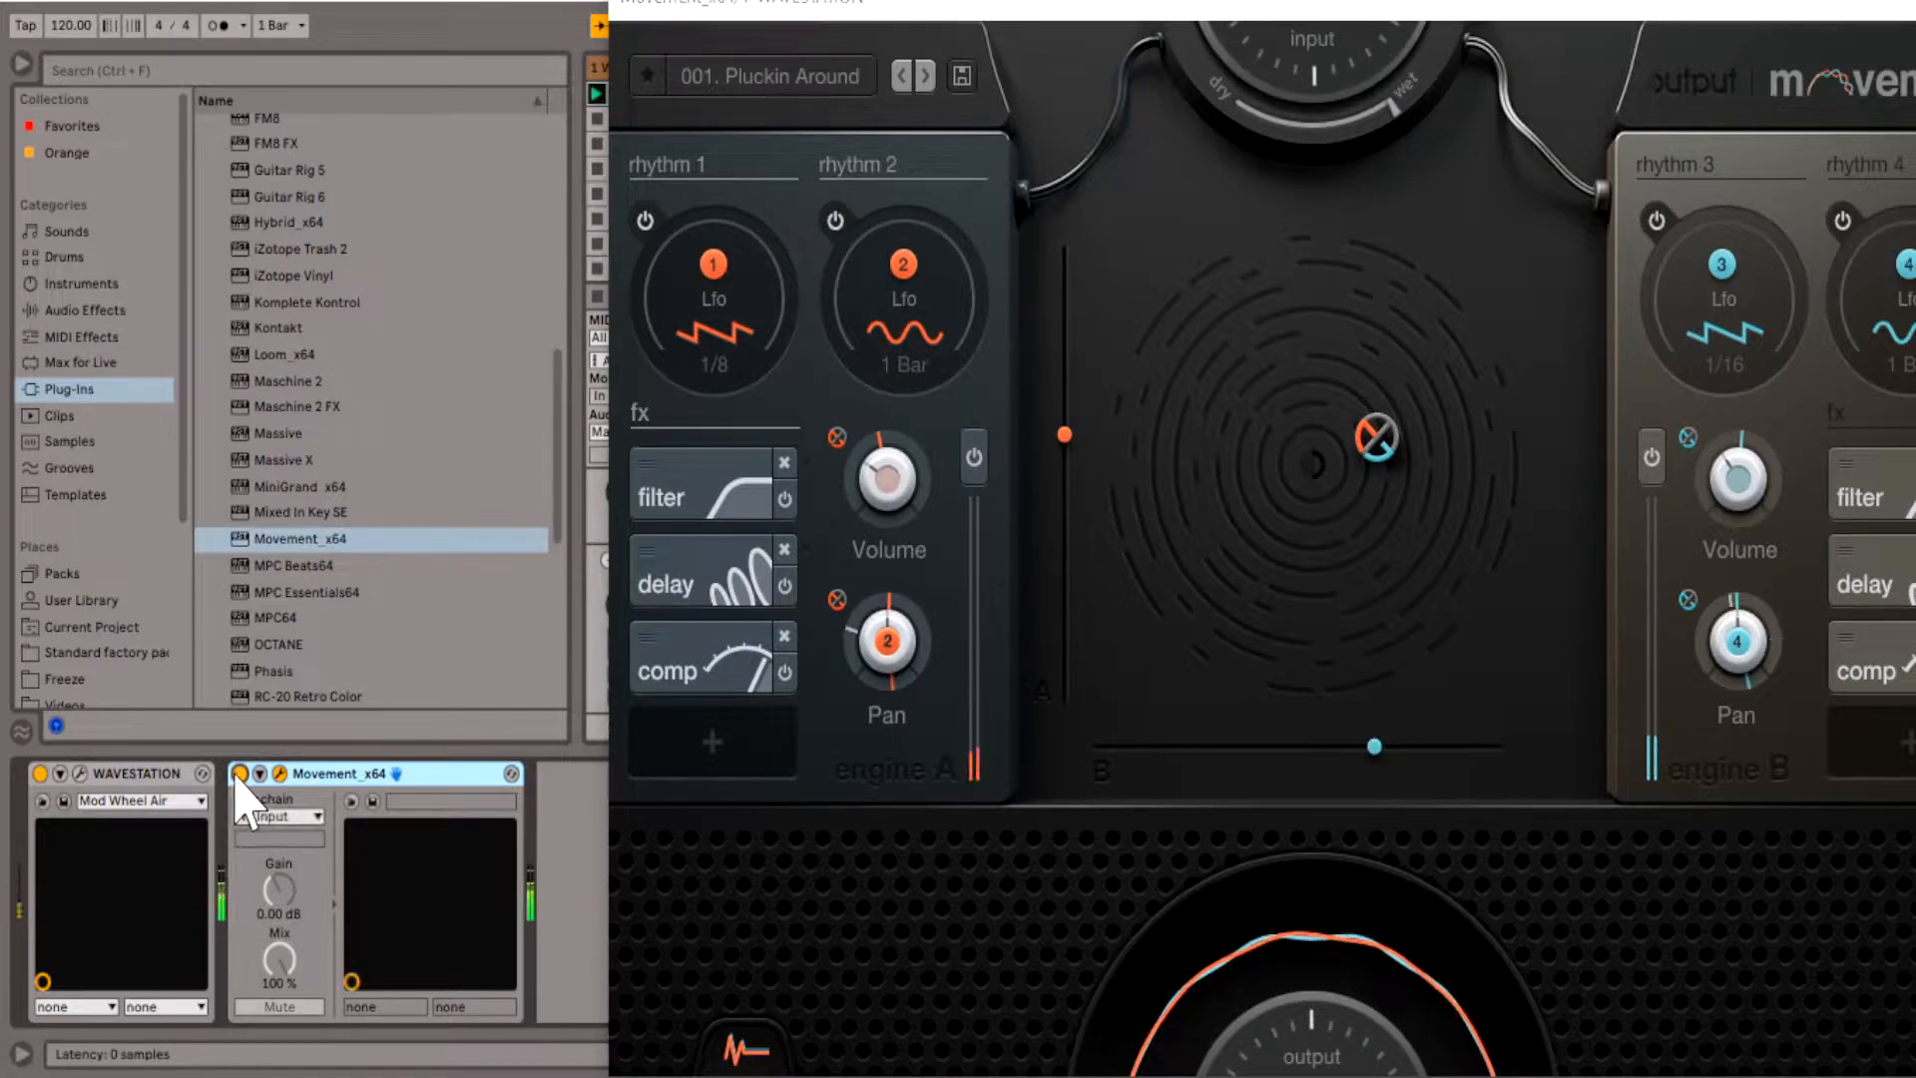
drag(1184, 4, 1036, 9)
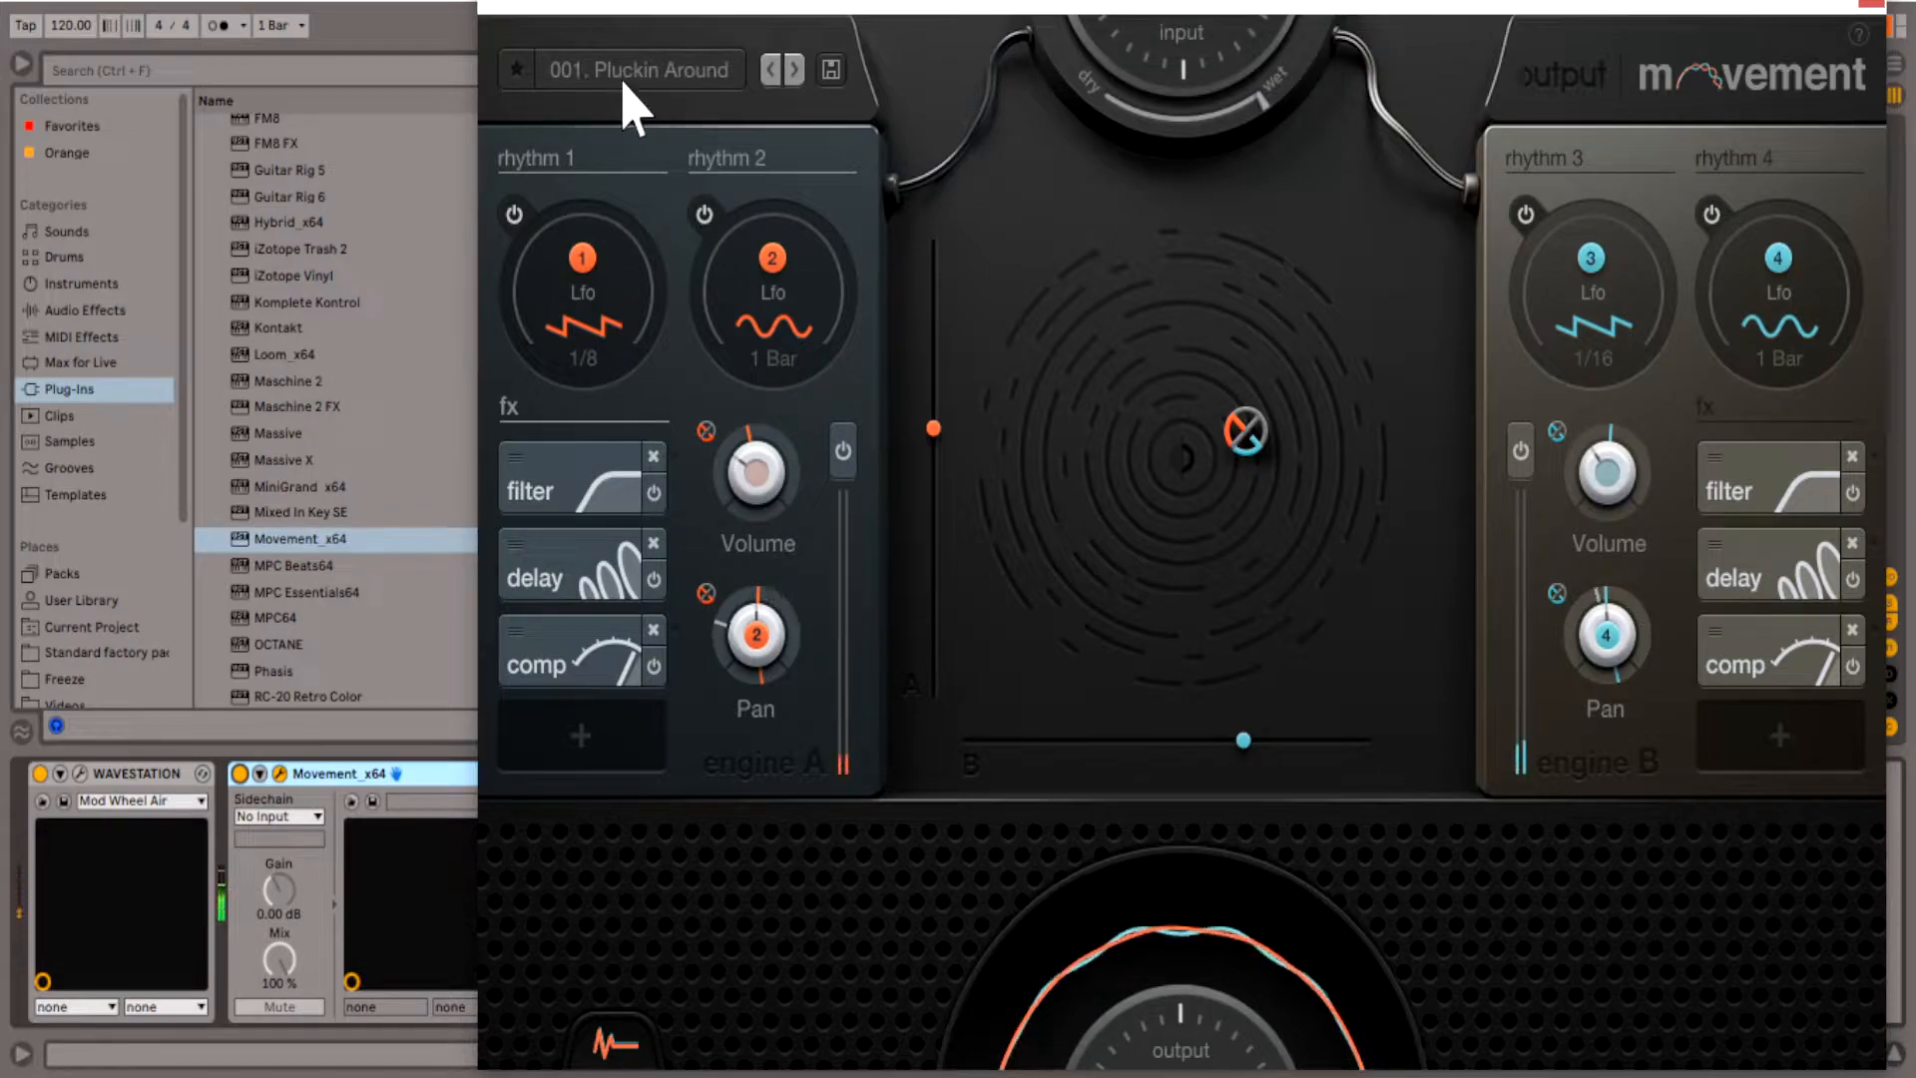
- Audition successive Movement presets on track 1 up to 005. Into the Void, then close the plug-in window
click(795, 70)
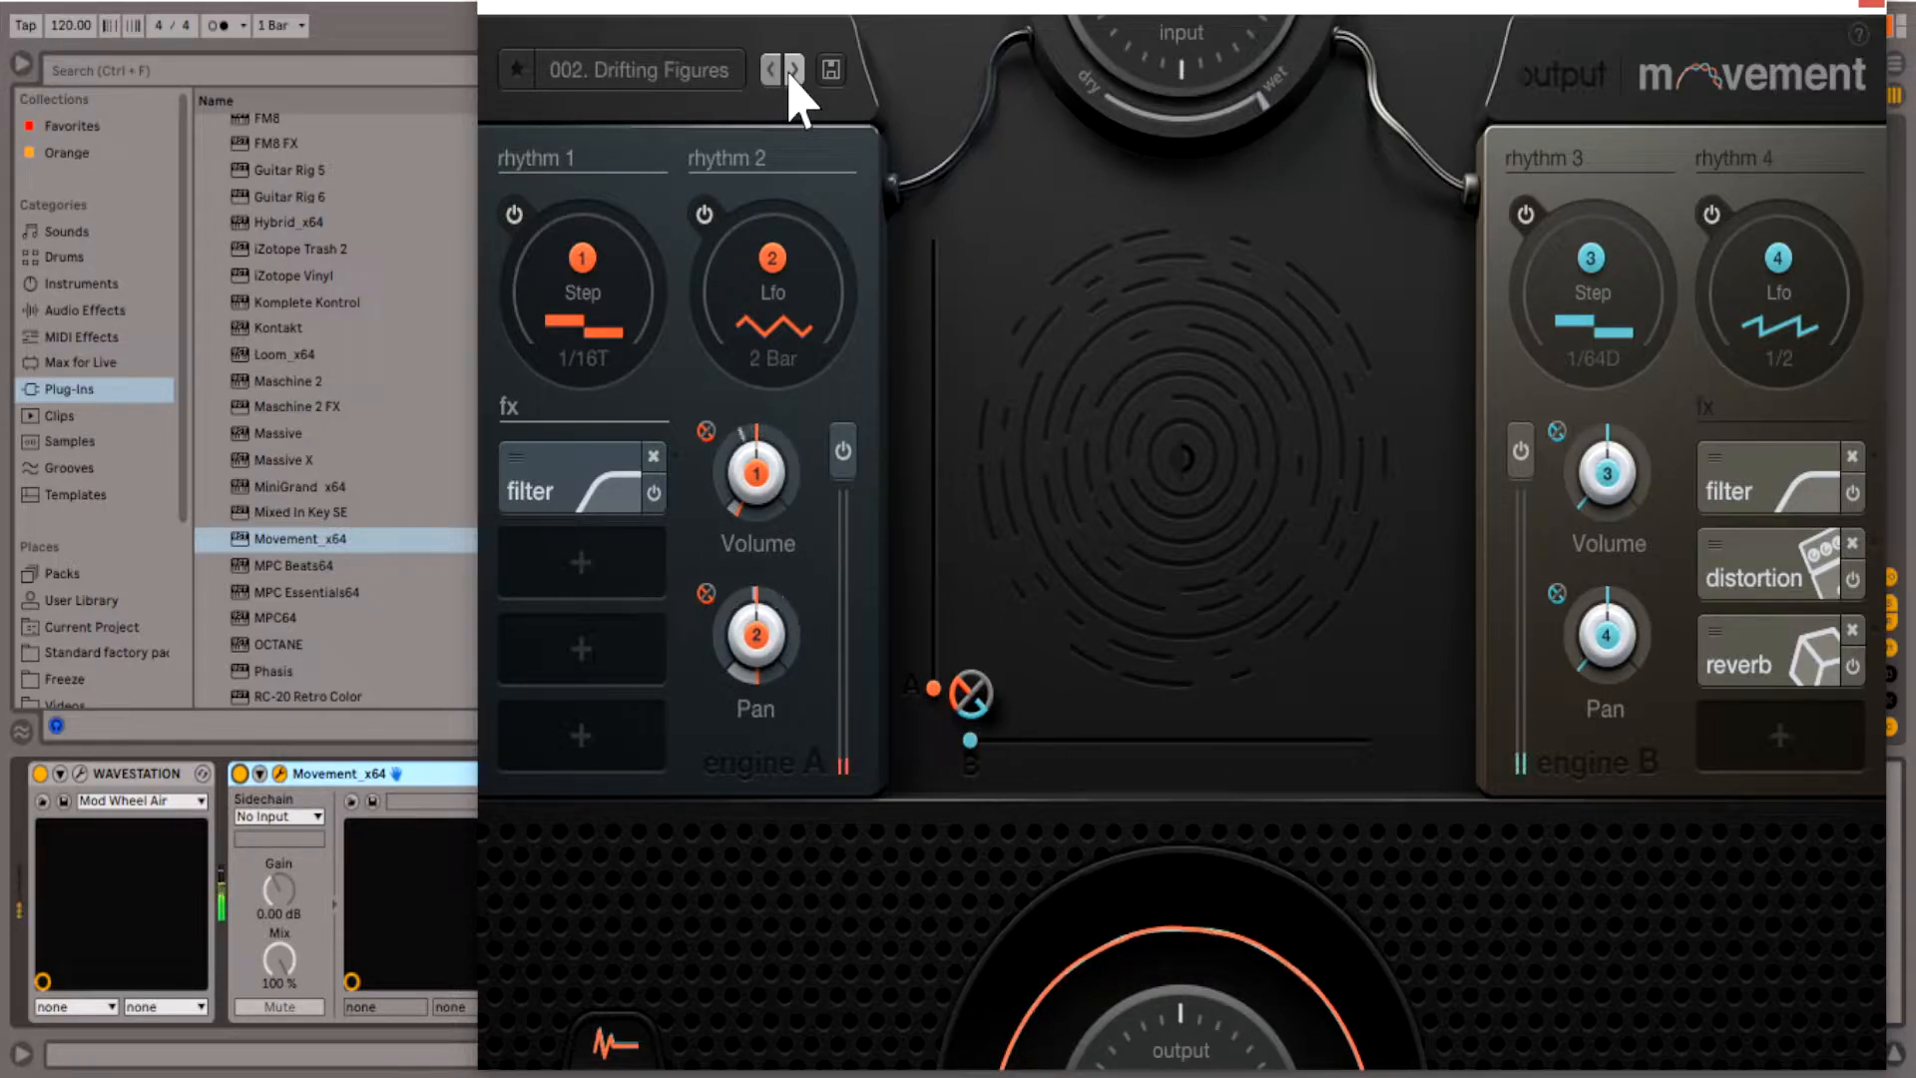
click(794, 69)
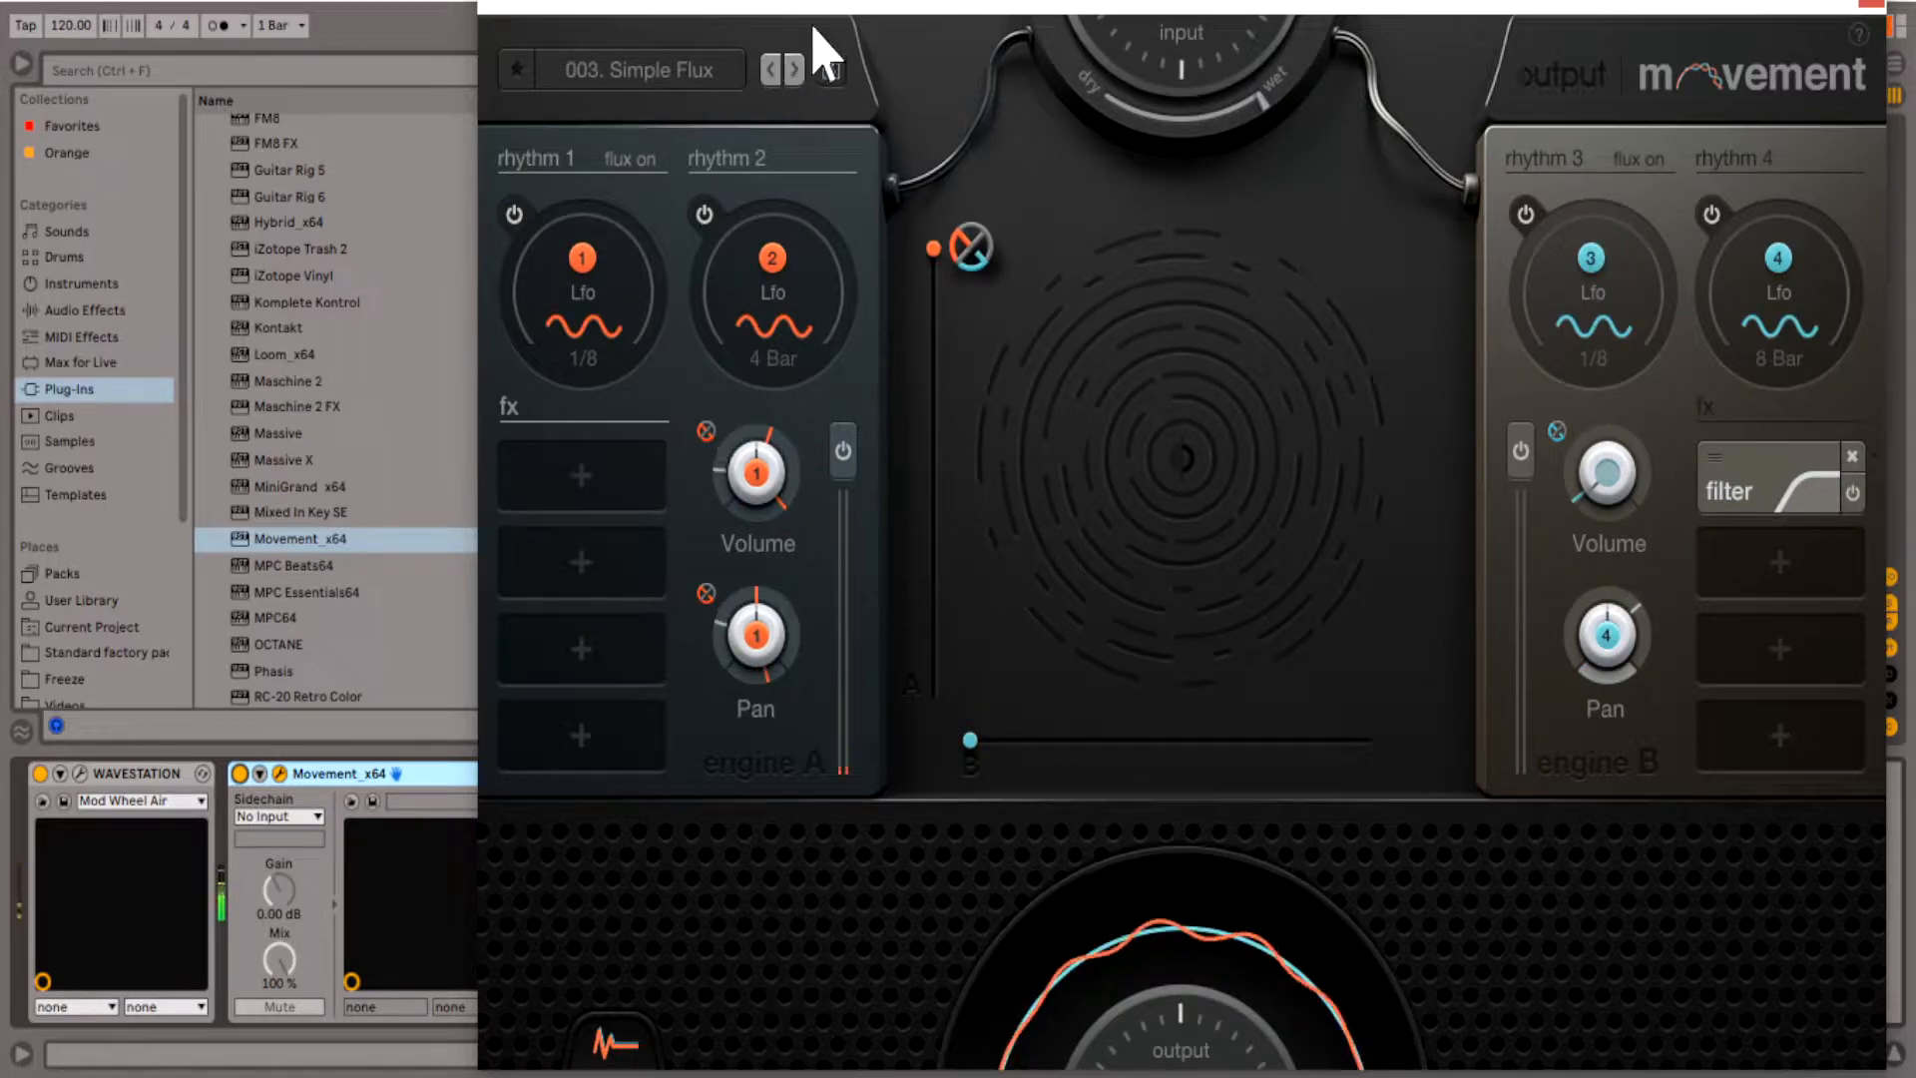
drag(889, 21, 813, 9)
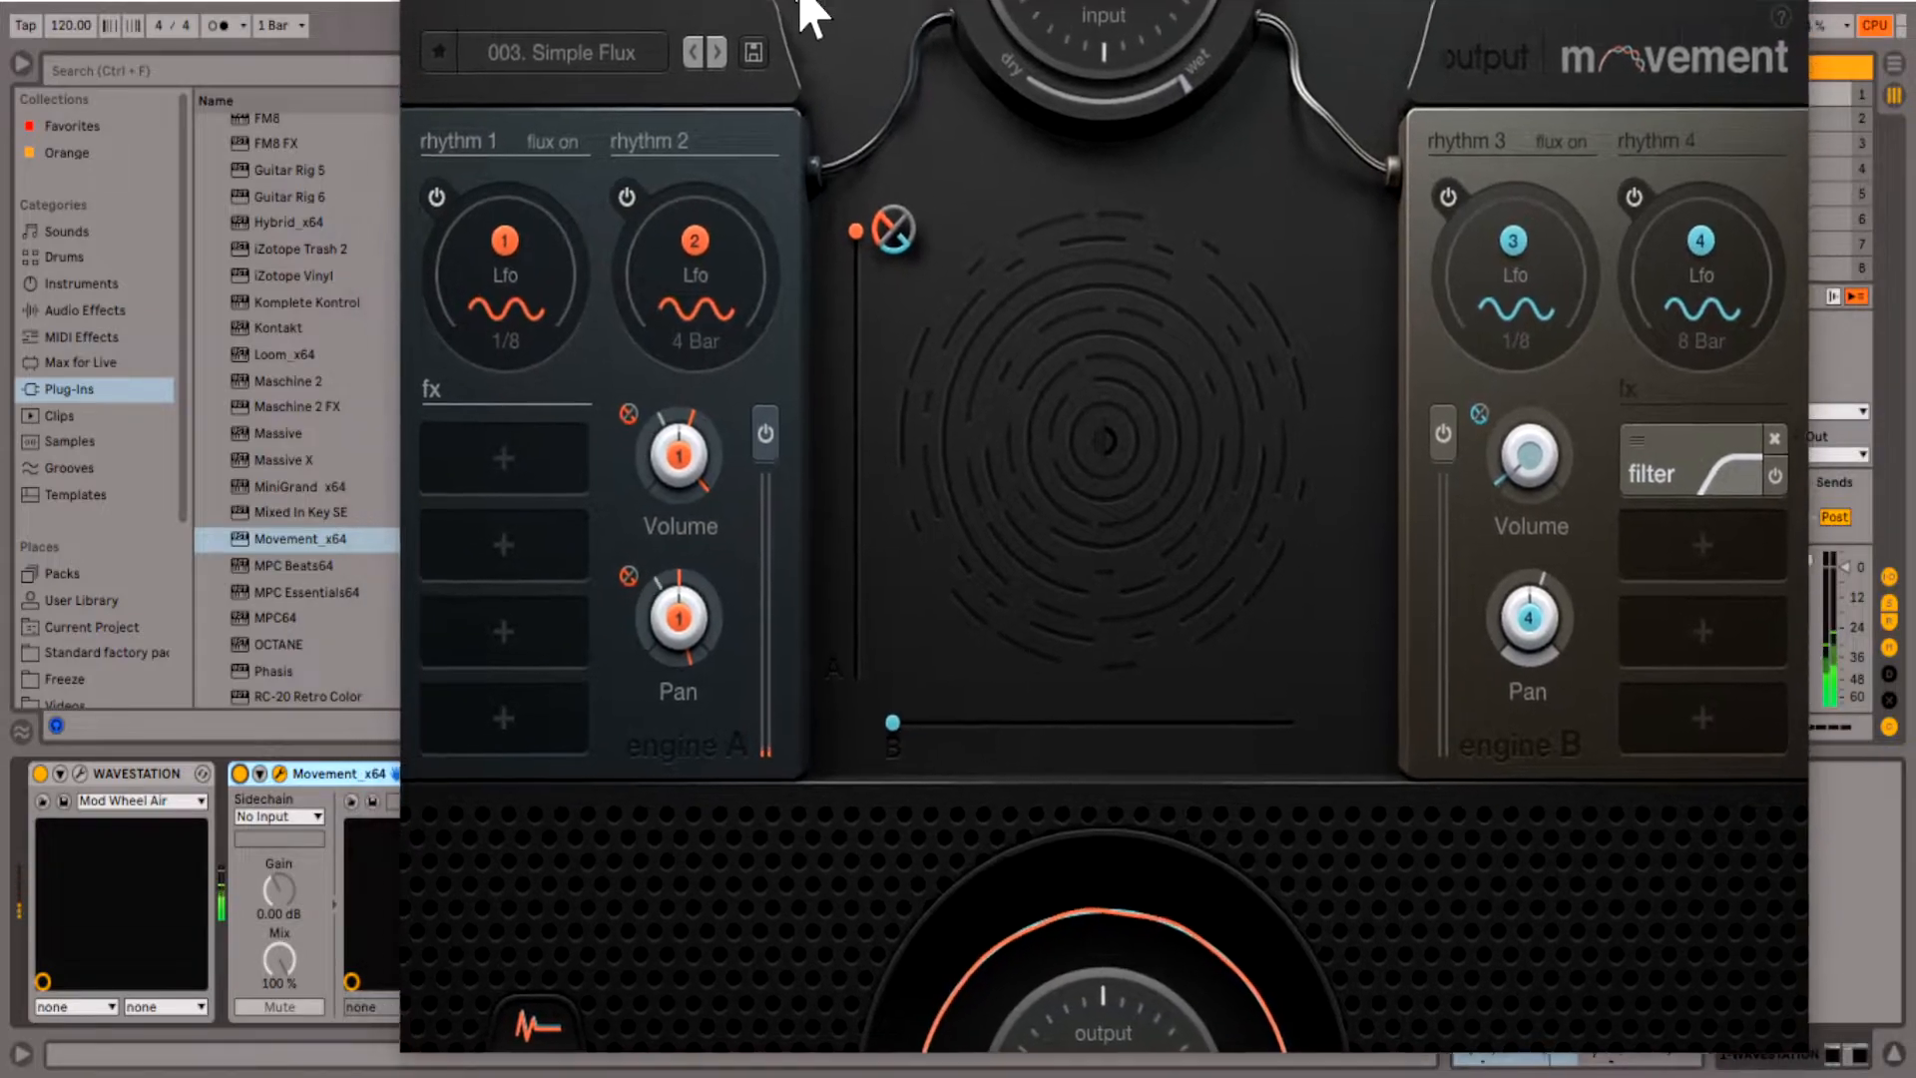
click(723, 57)
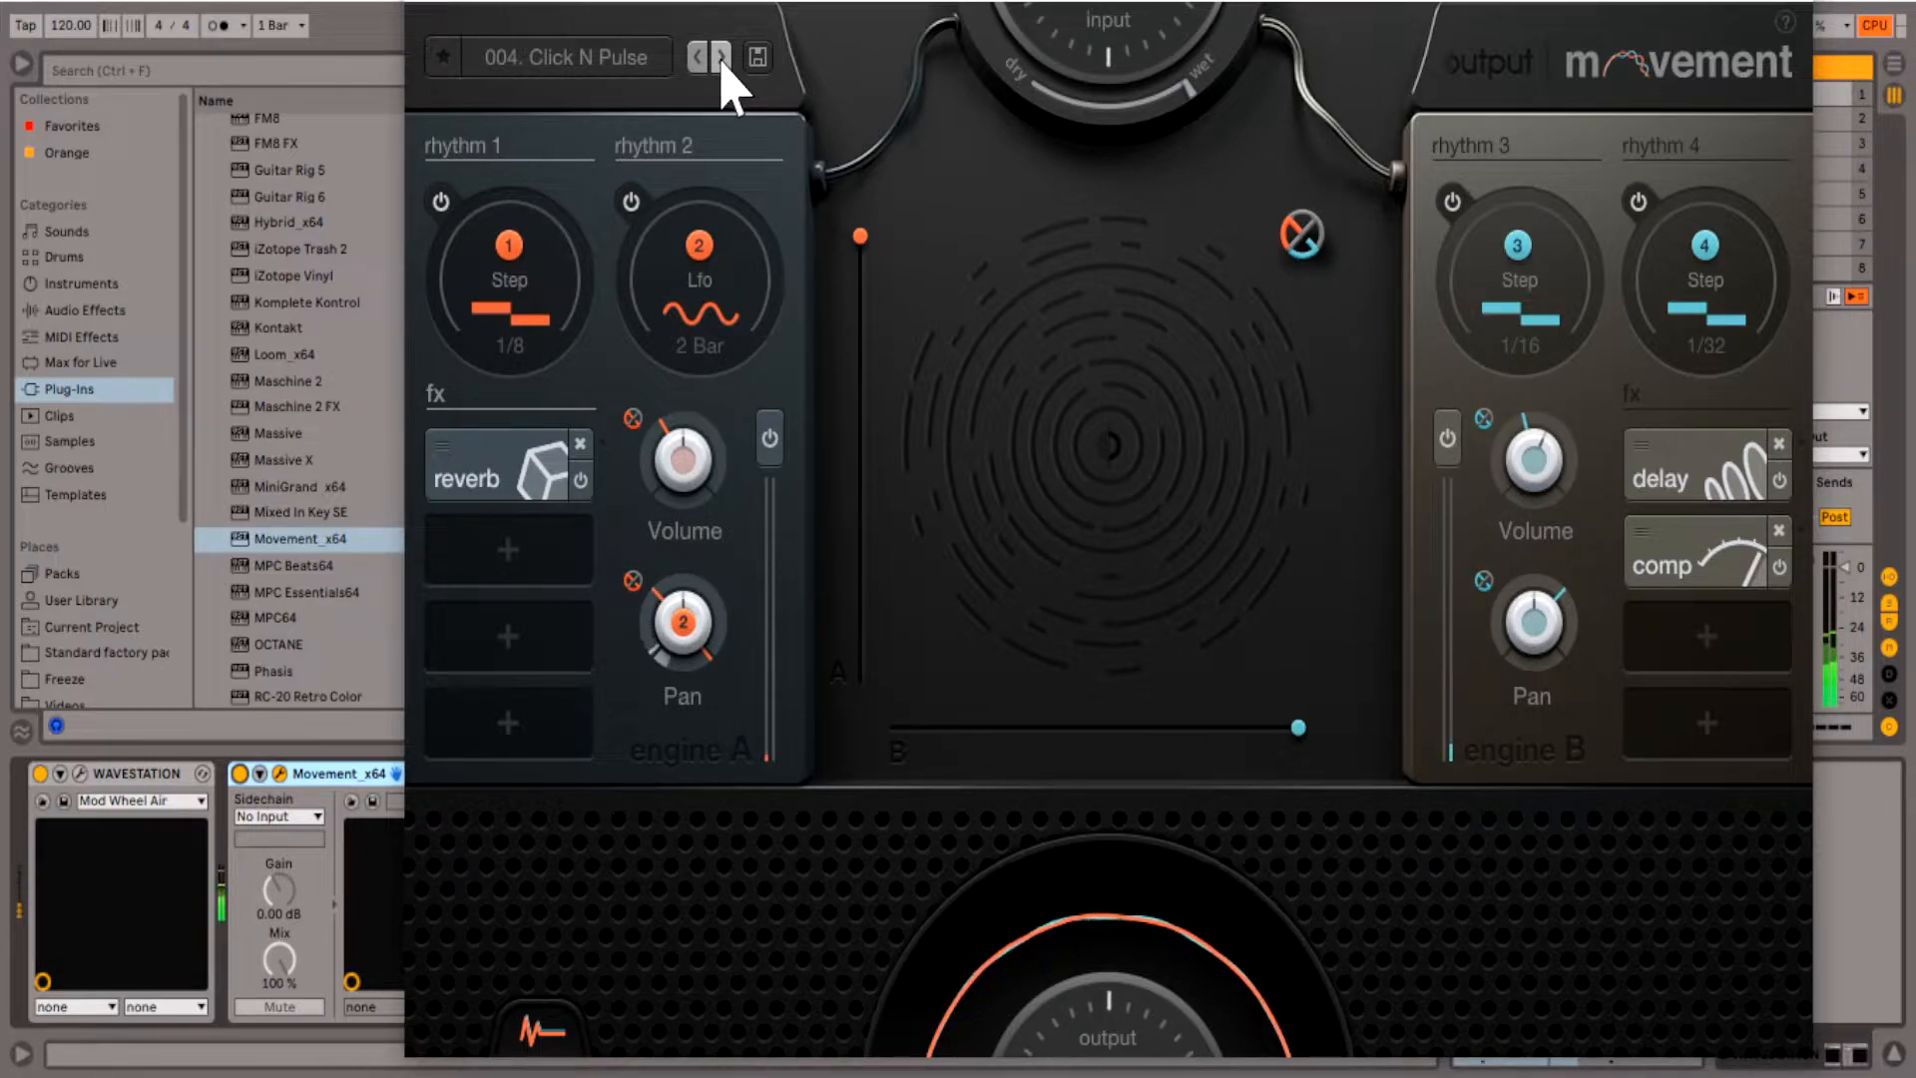
click(720, 57)
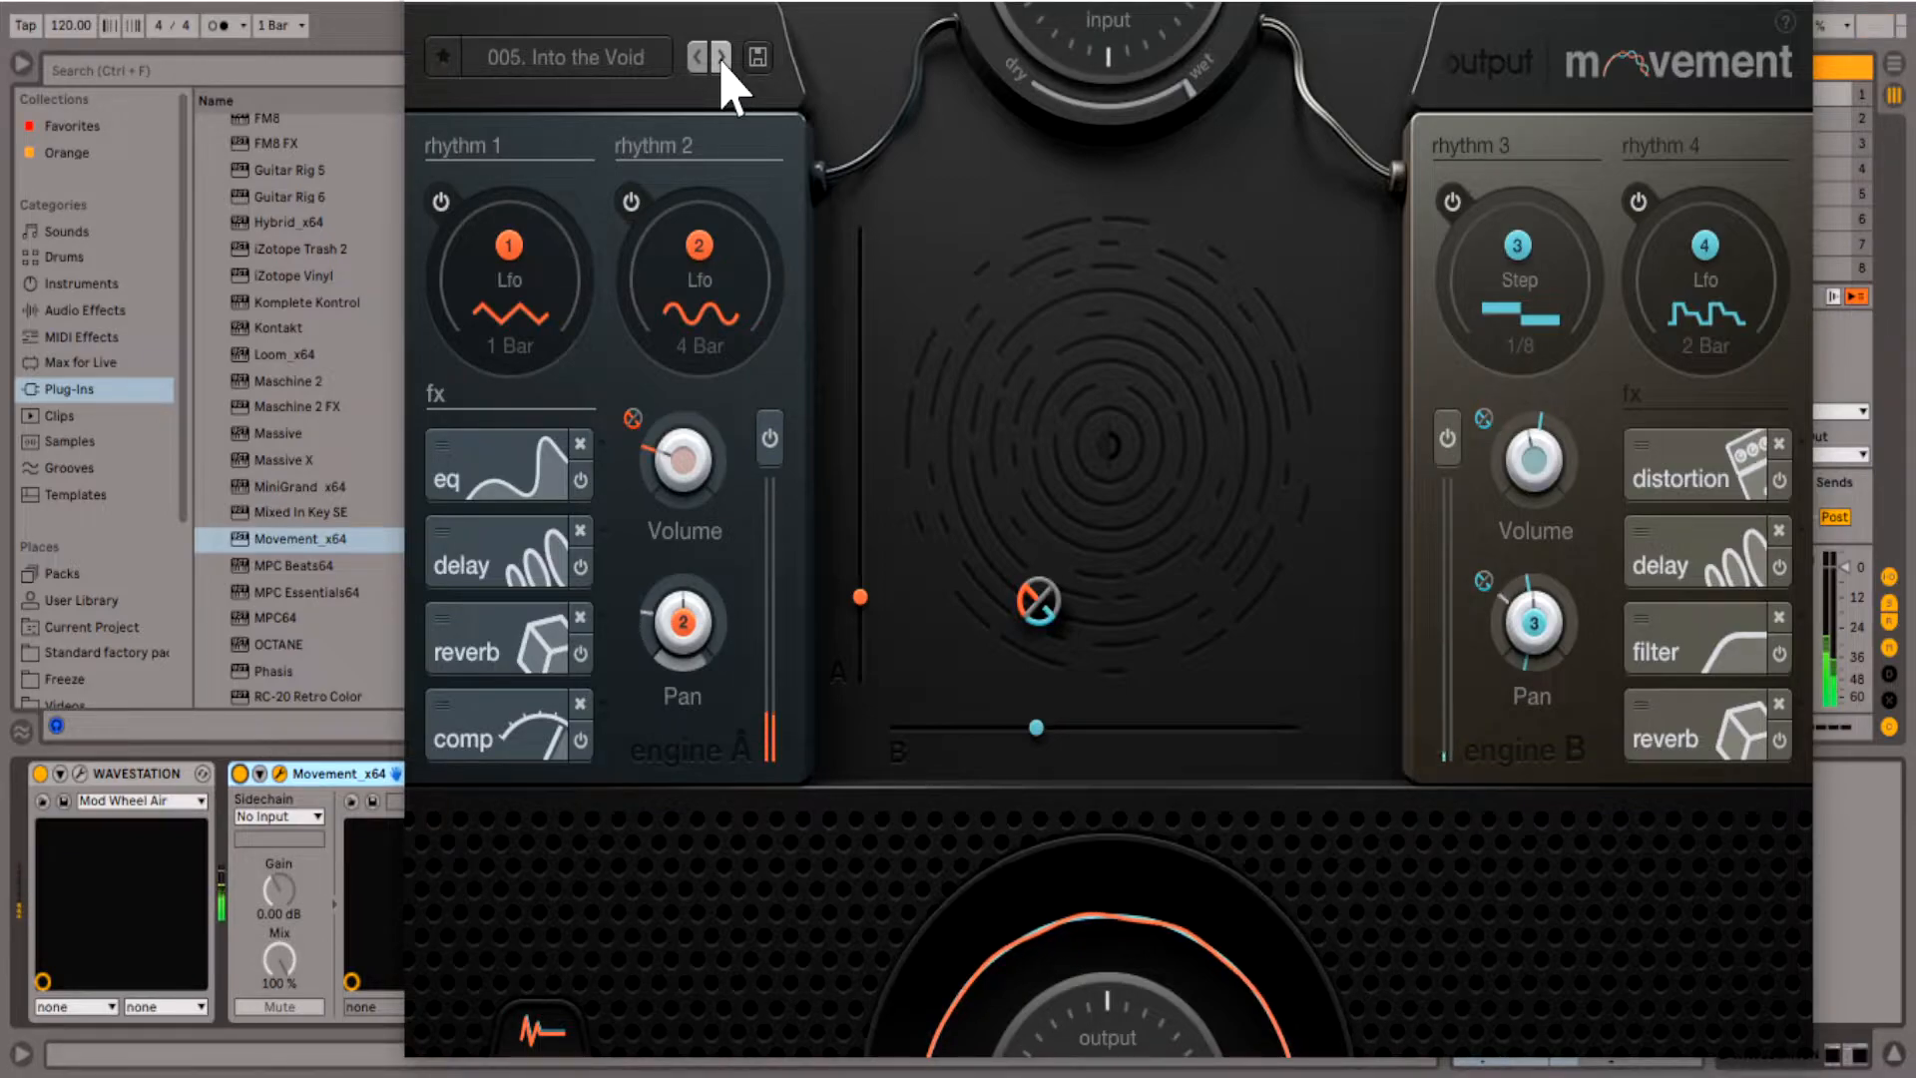
click(1802, 2)
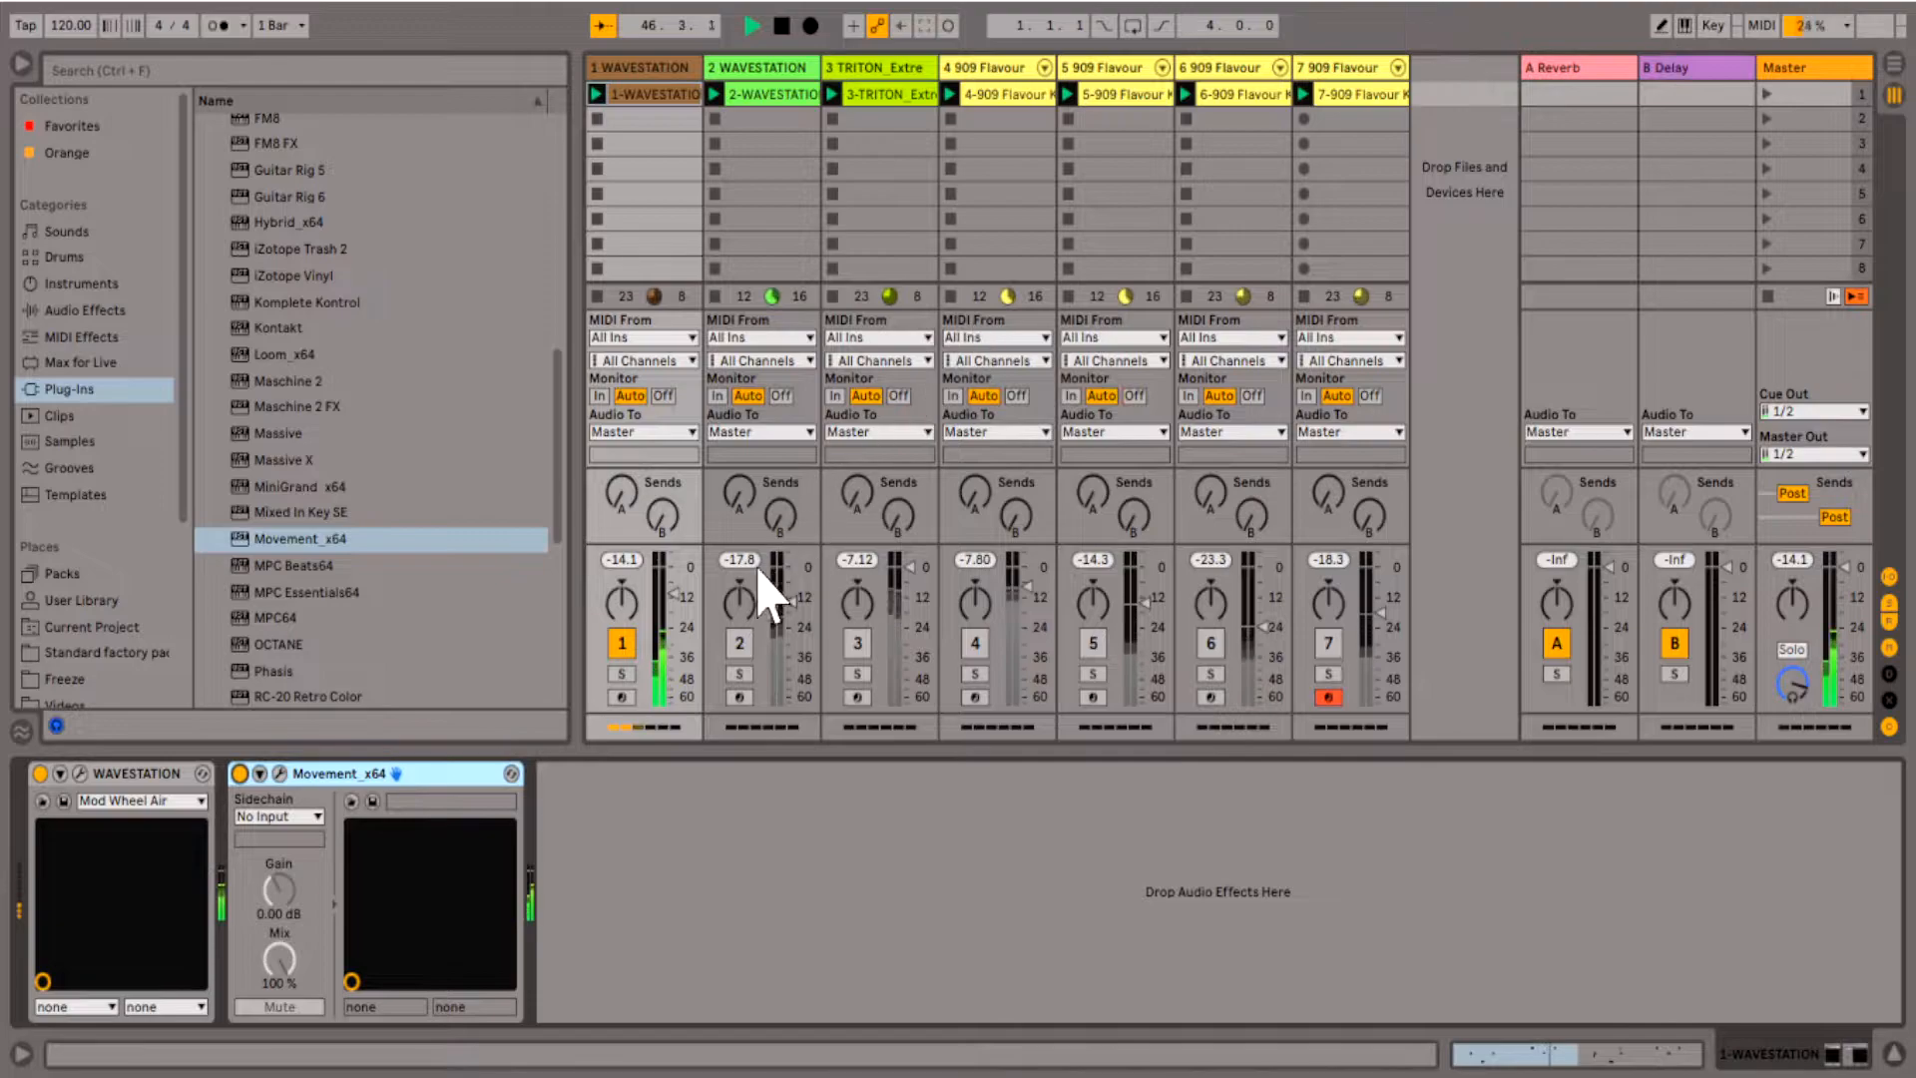
- Deactivate track 1, activate track 2, and add the Movement_x64 effect to track 2
click(622, 643)
click(740, 642)
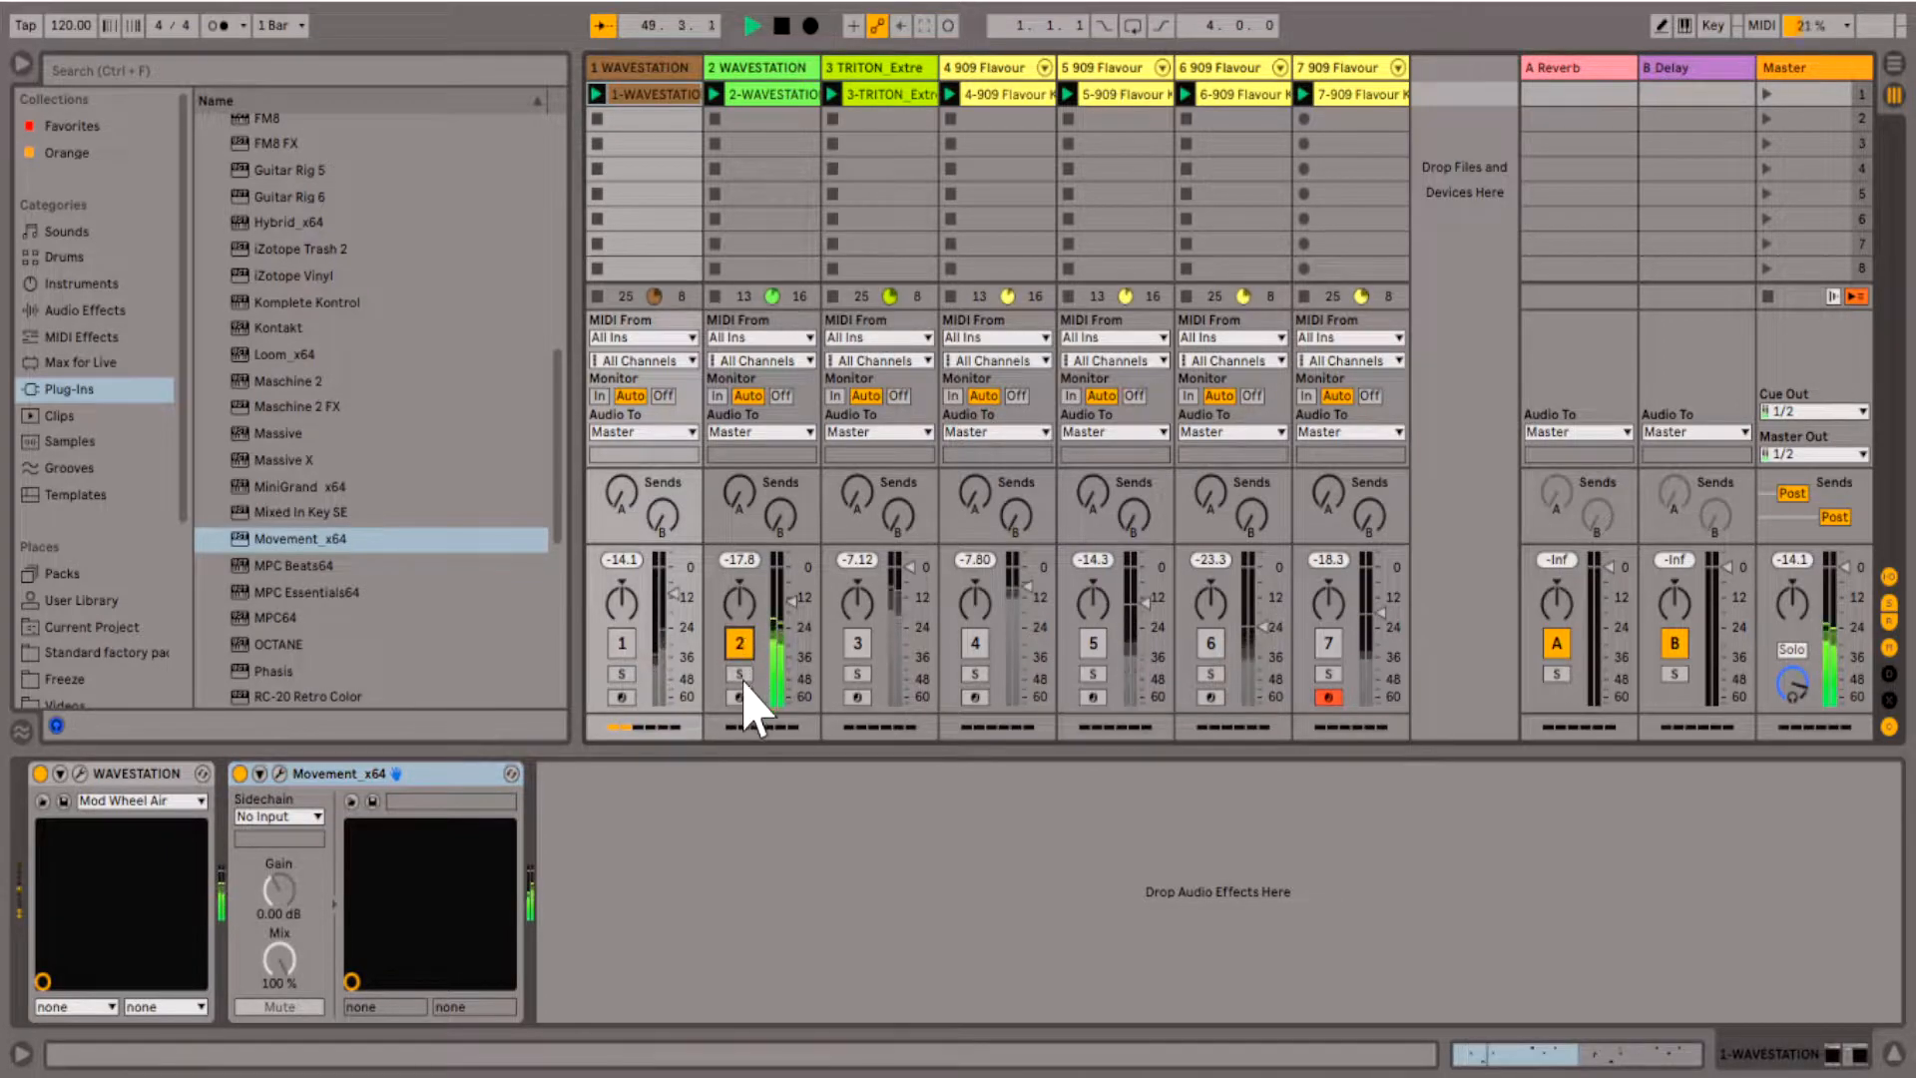
click(794, 117)
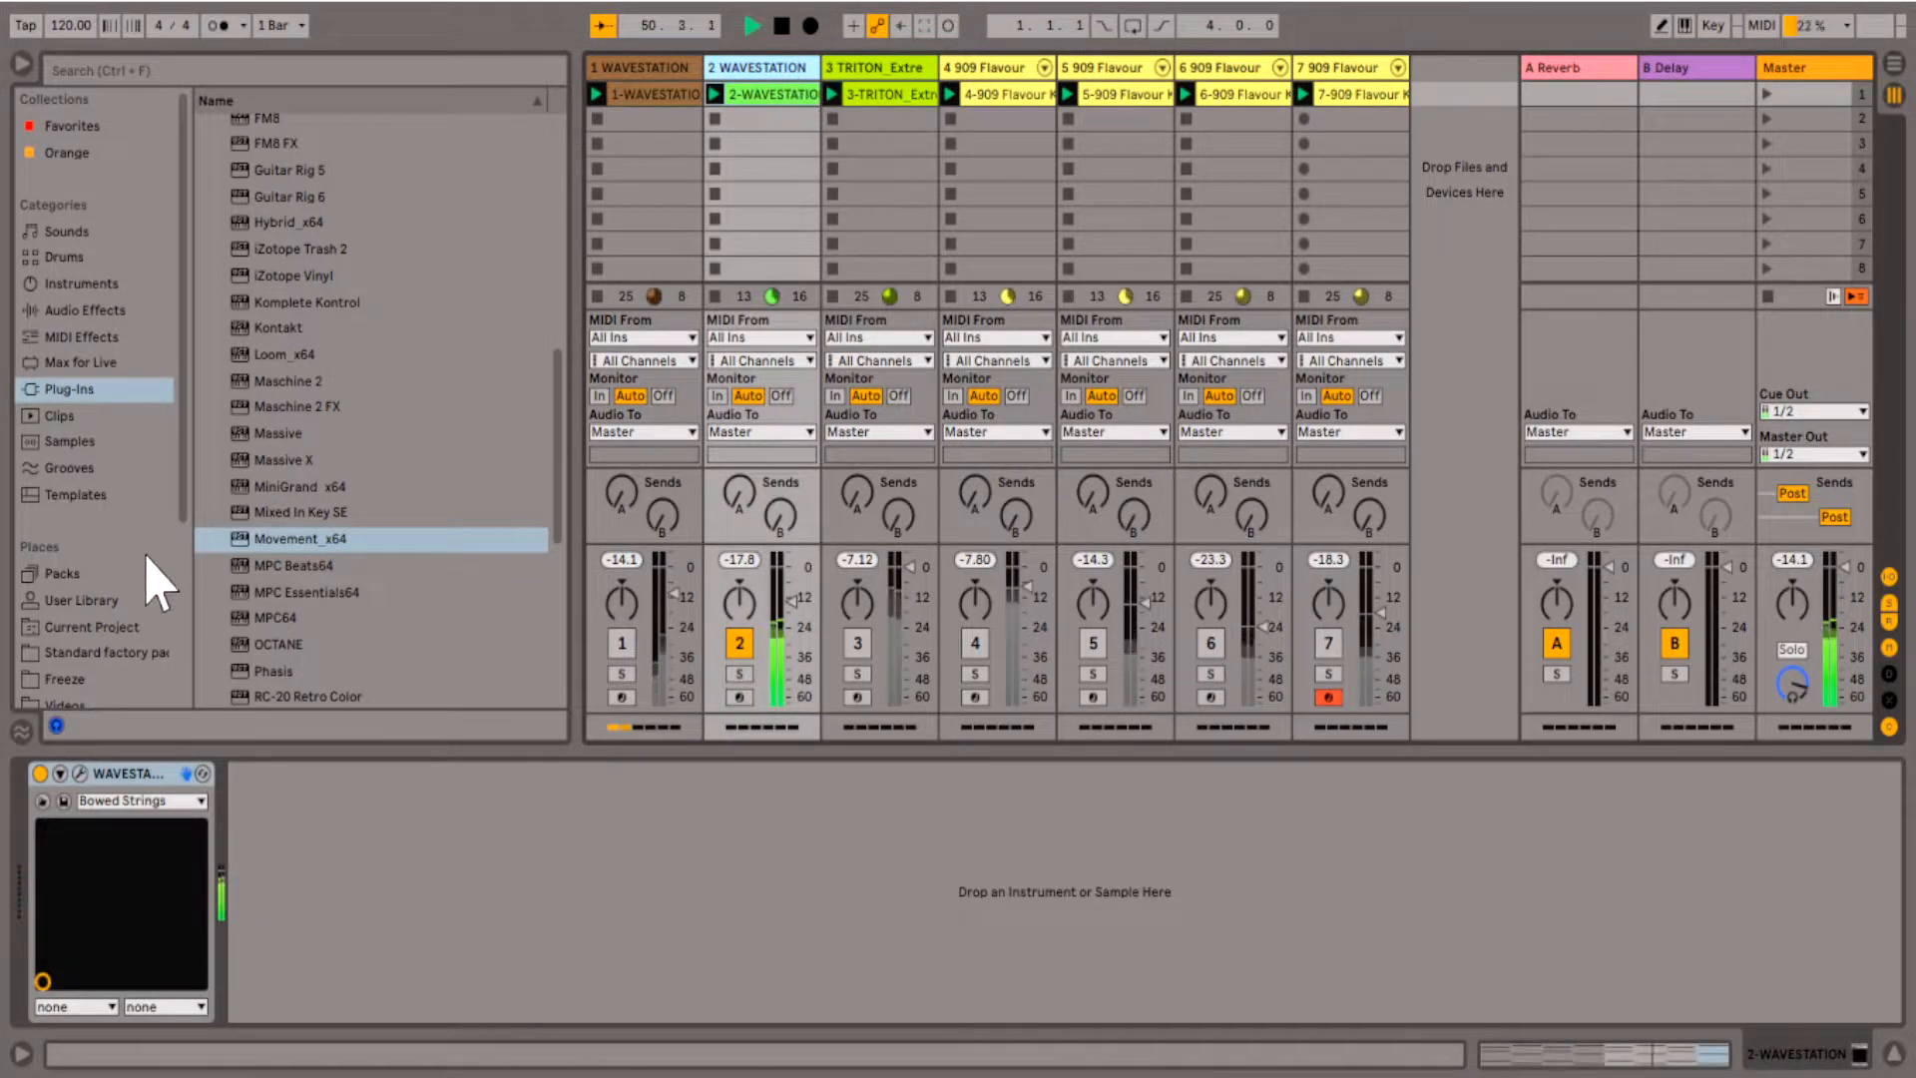
drag(287, 542, 789, 67)
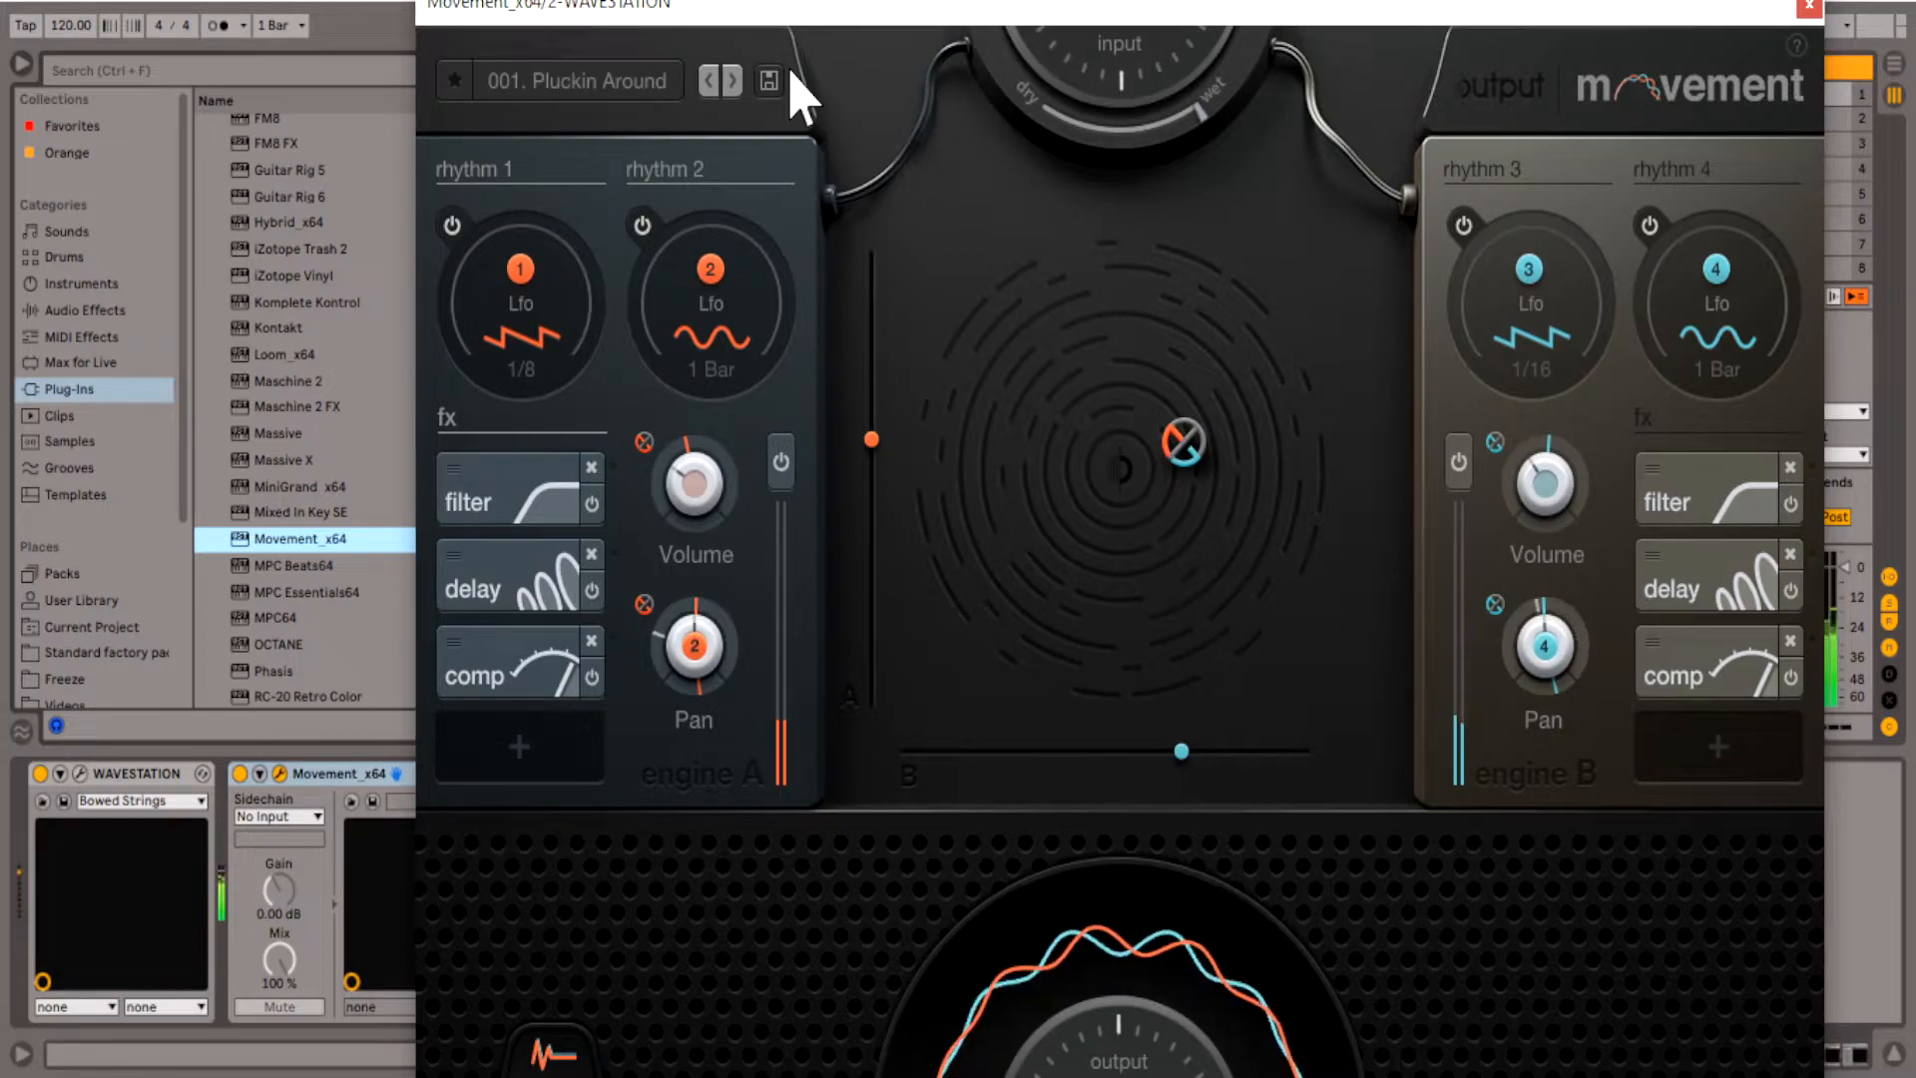
- Load the preset 007. Slow N Steady in Movement on track 2 and close the plug-in window
click(661, 82)
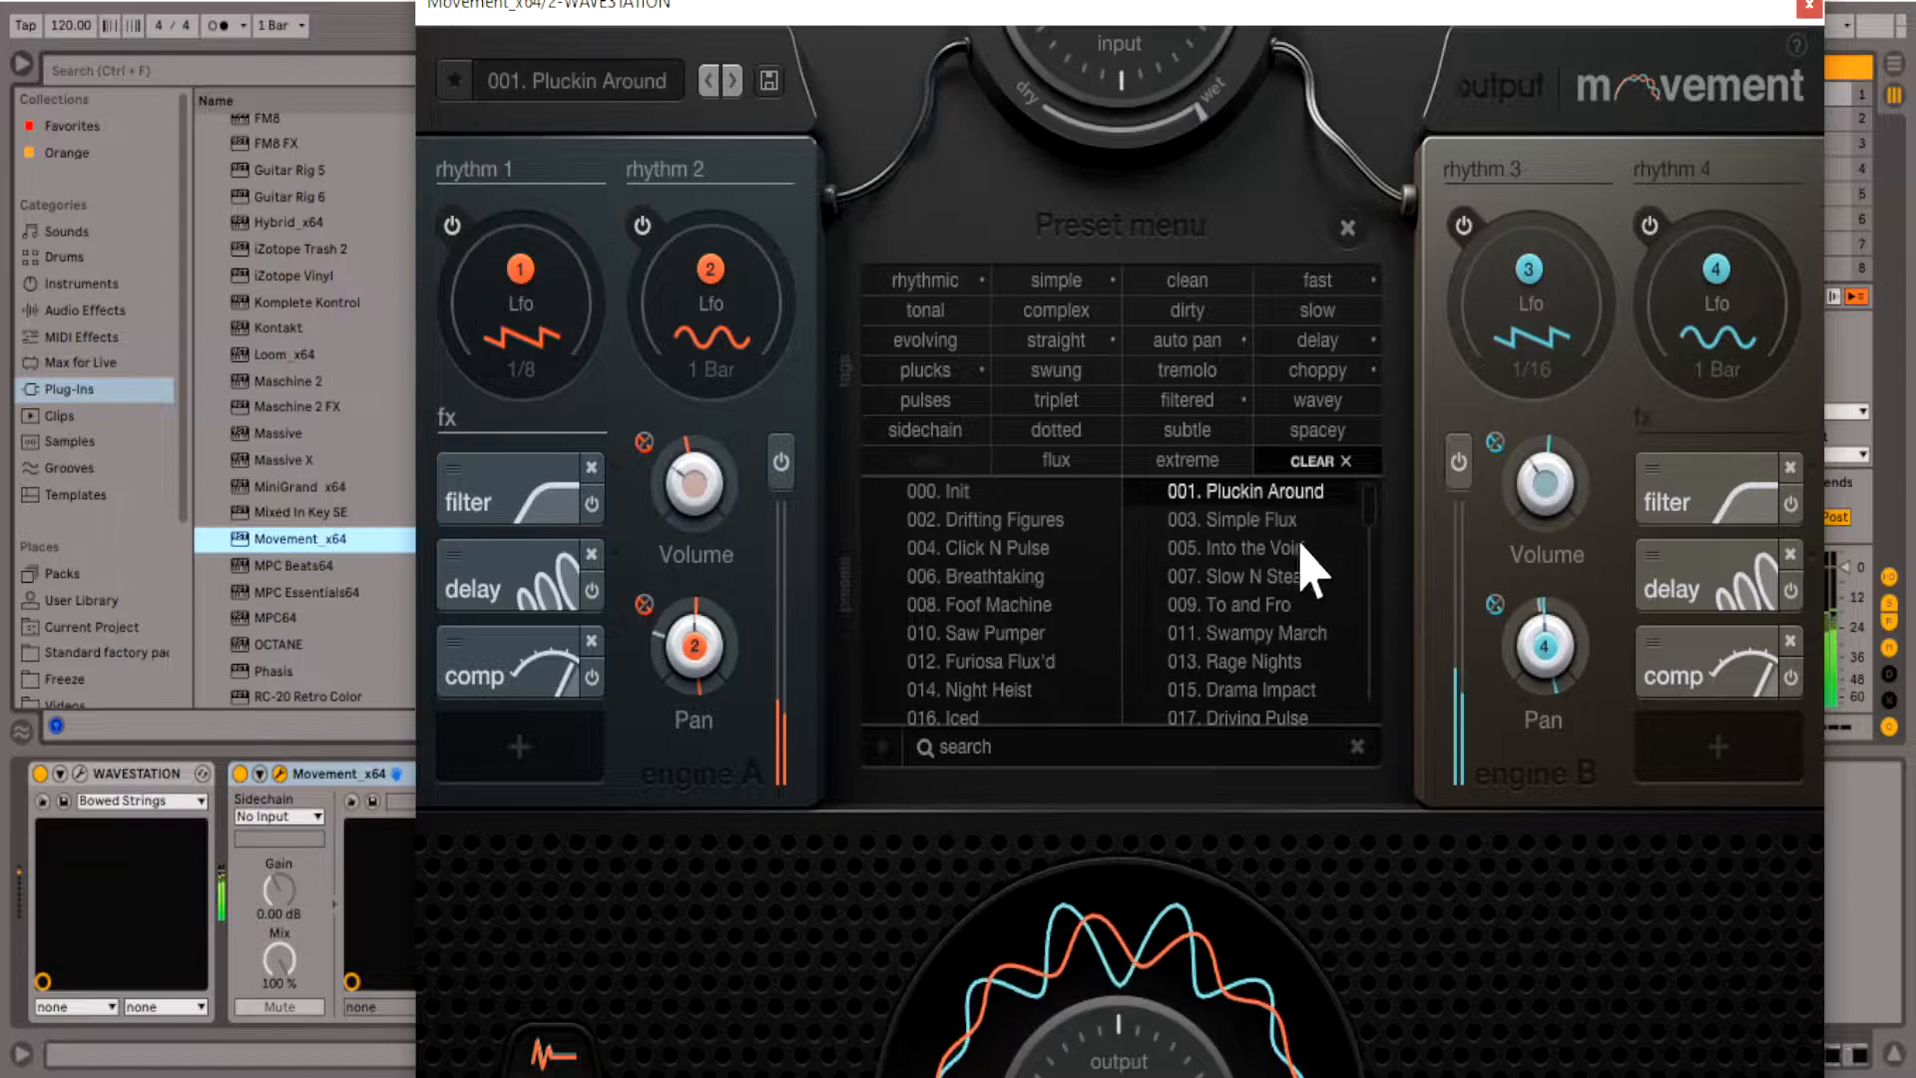
click(1275, 579)
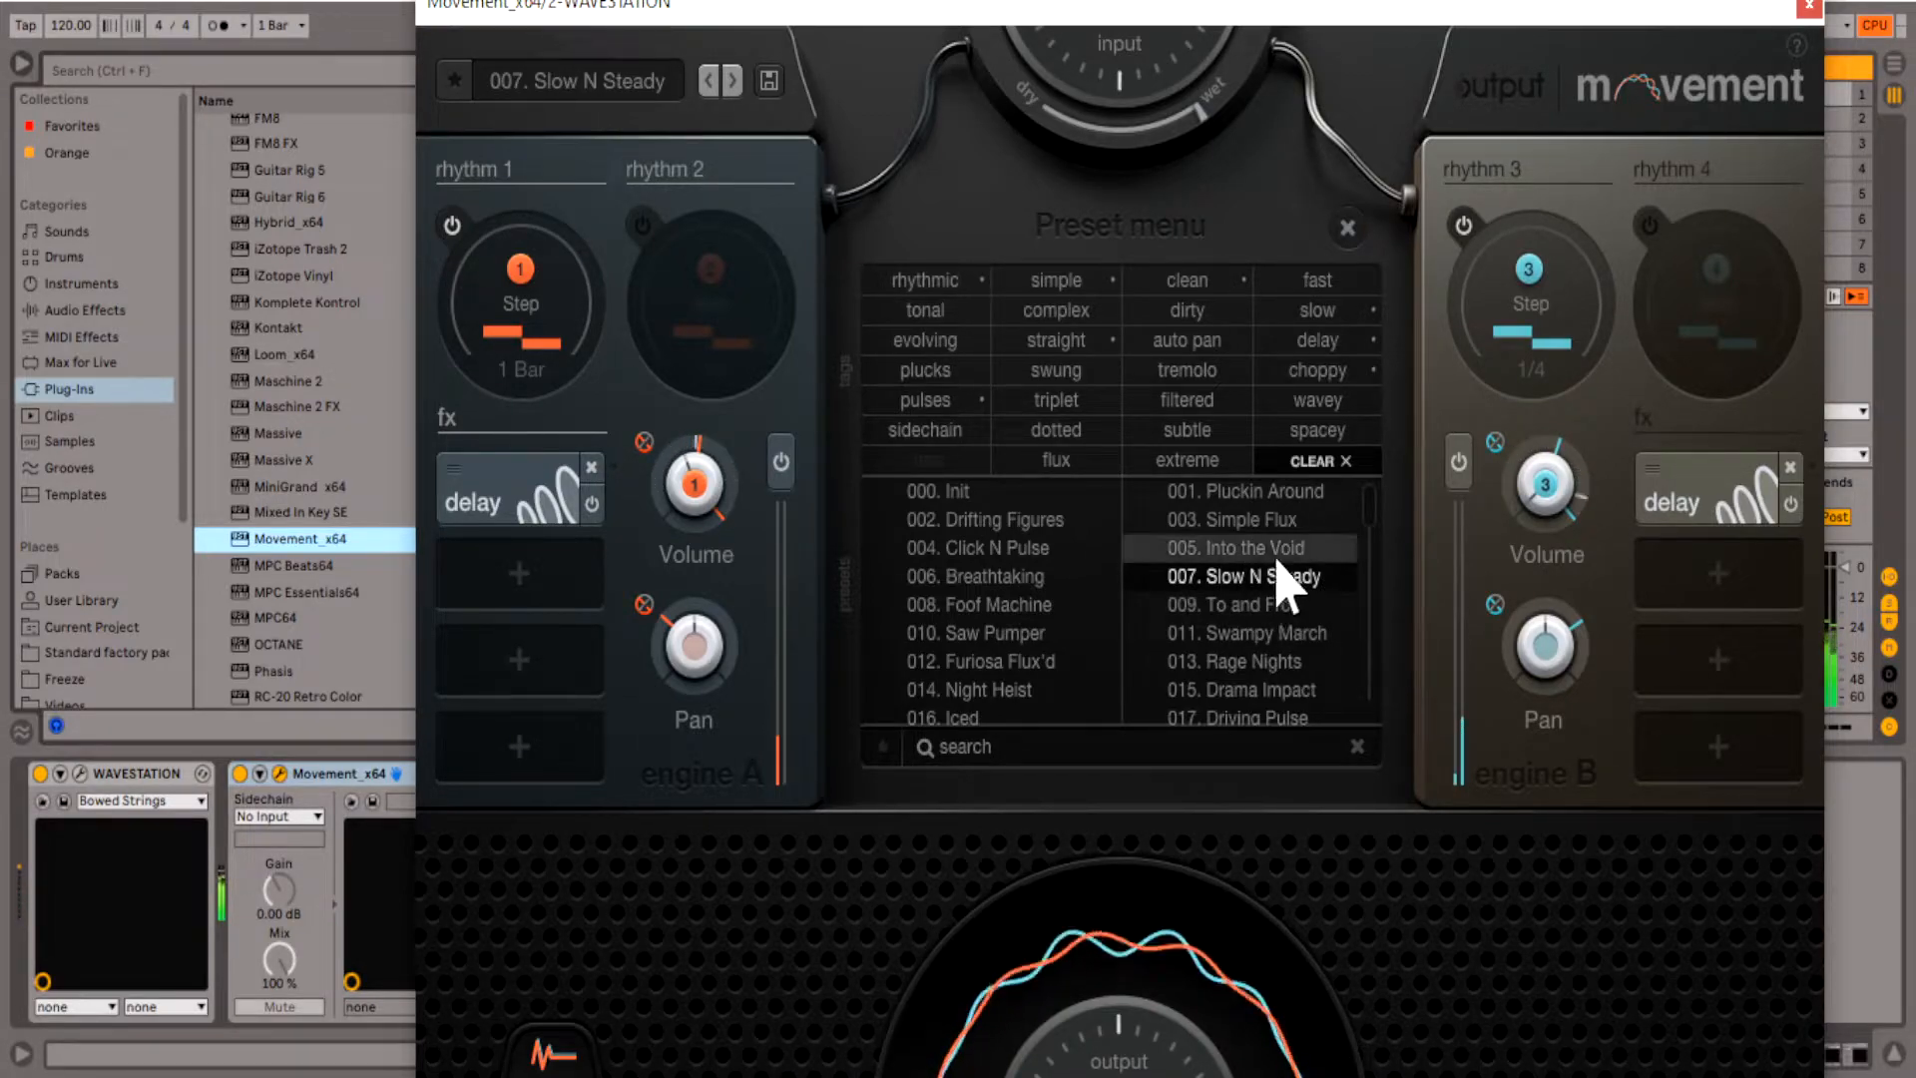
click(1808, 6)
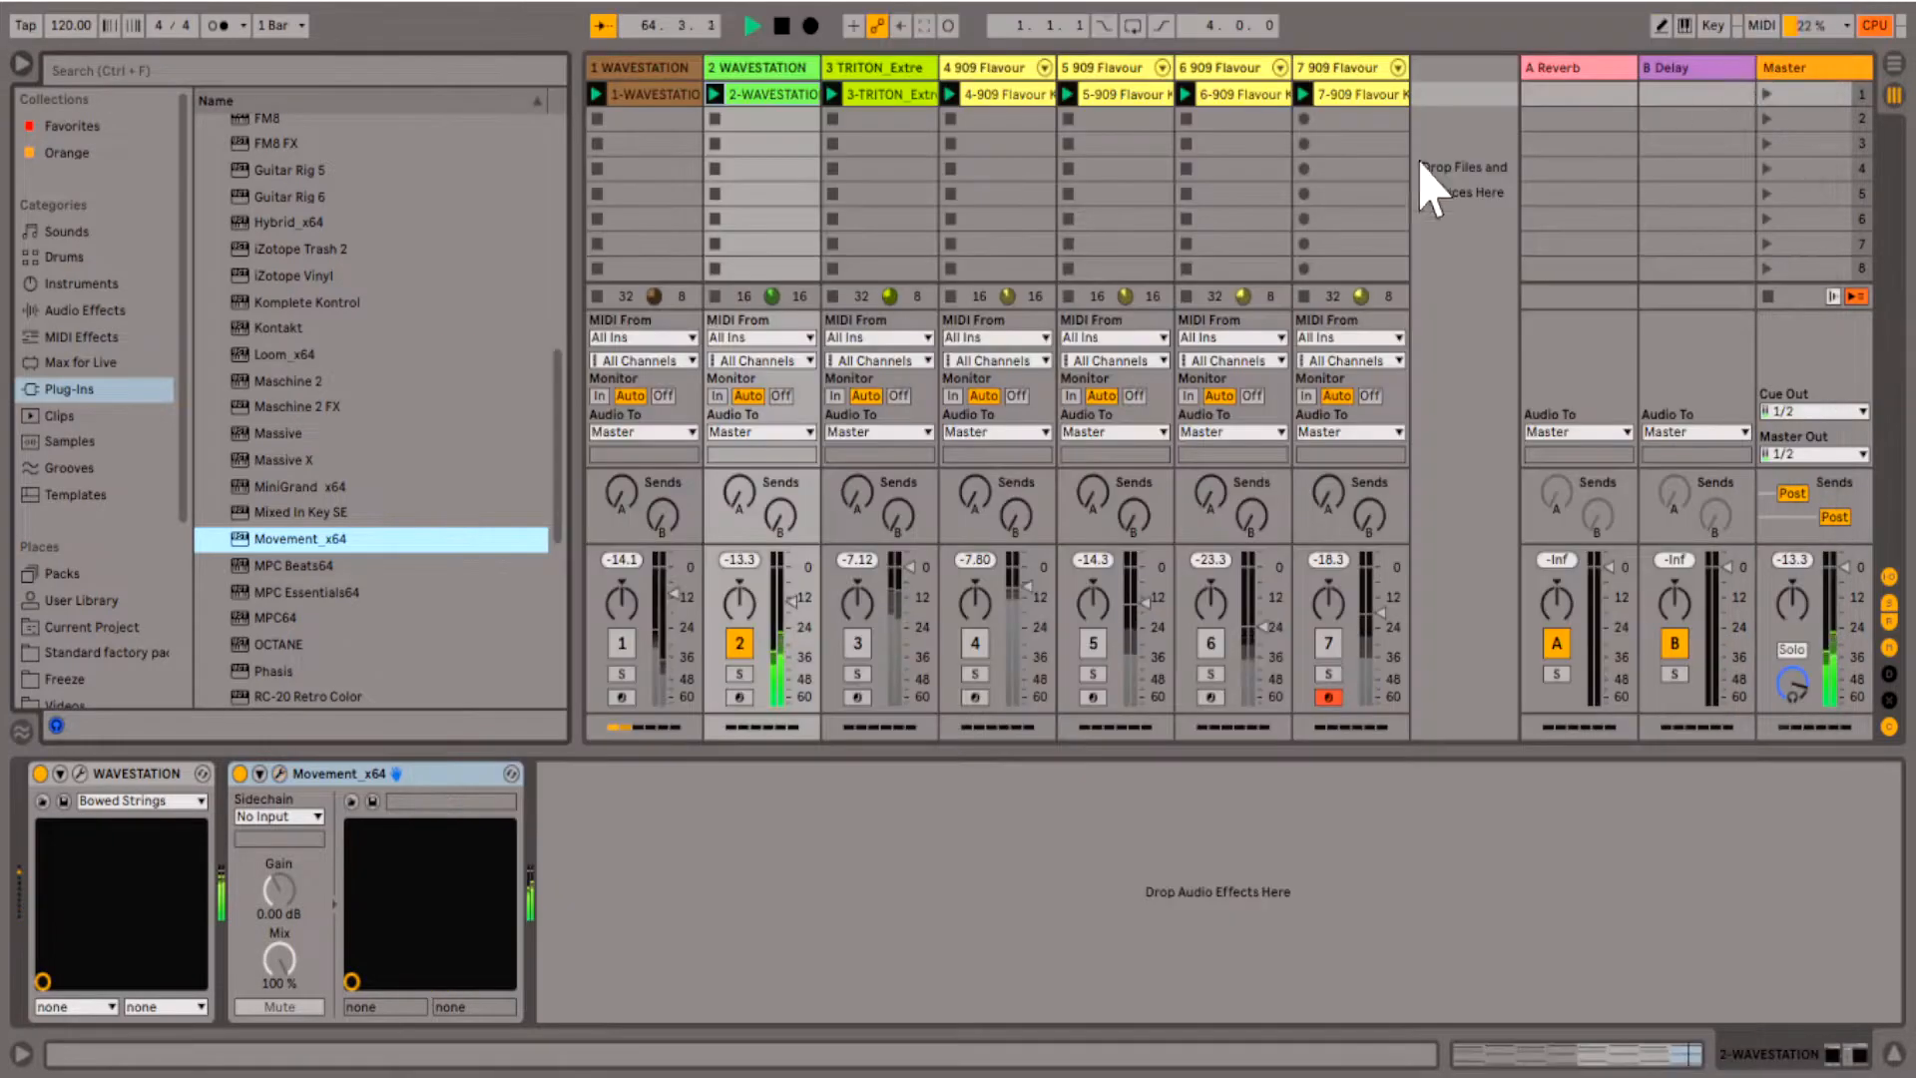
- Activate tracks 1 and 3 alongside track 2, and solo track 3
click(622, 643)
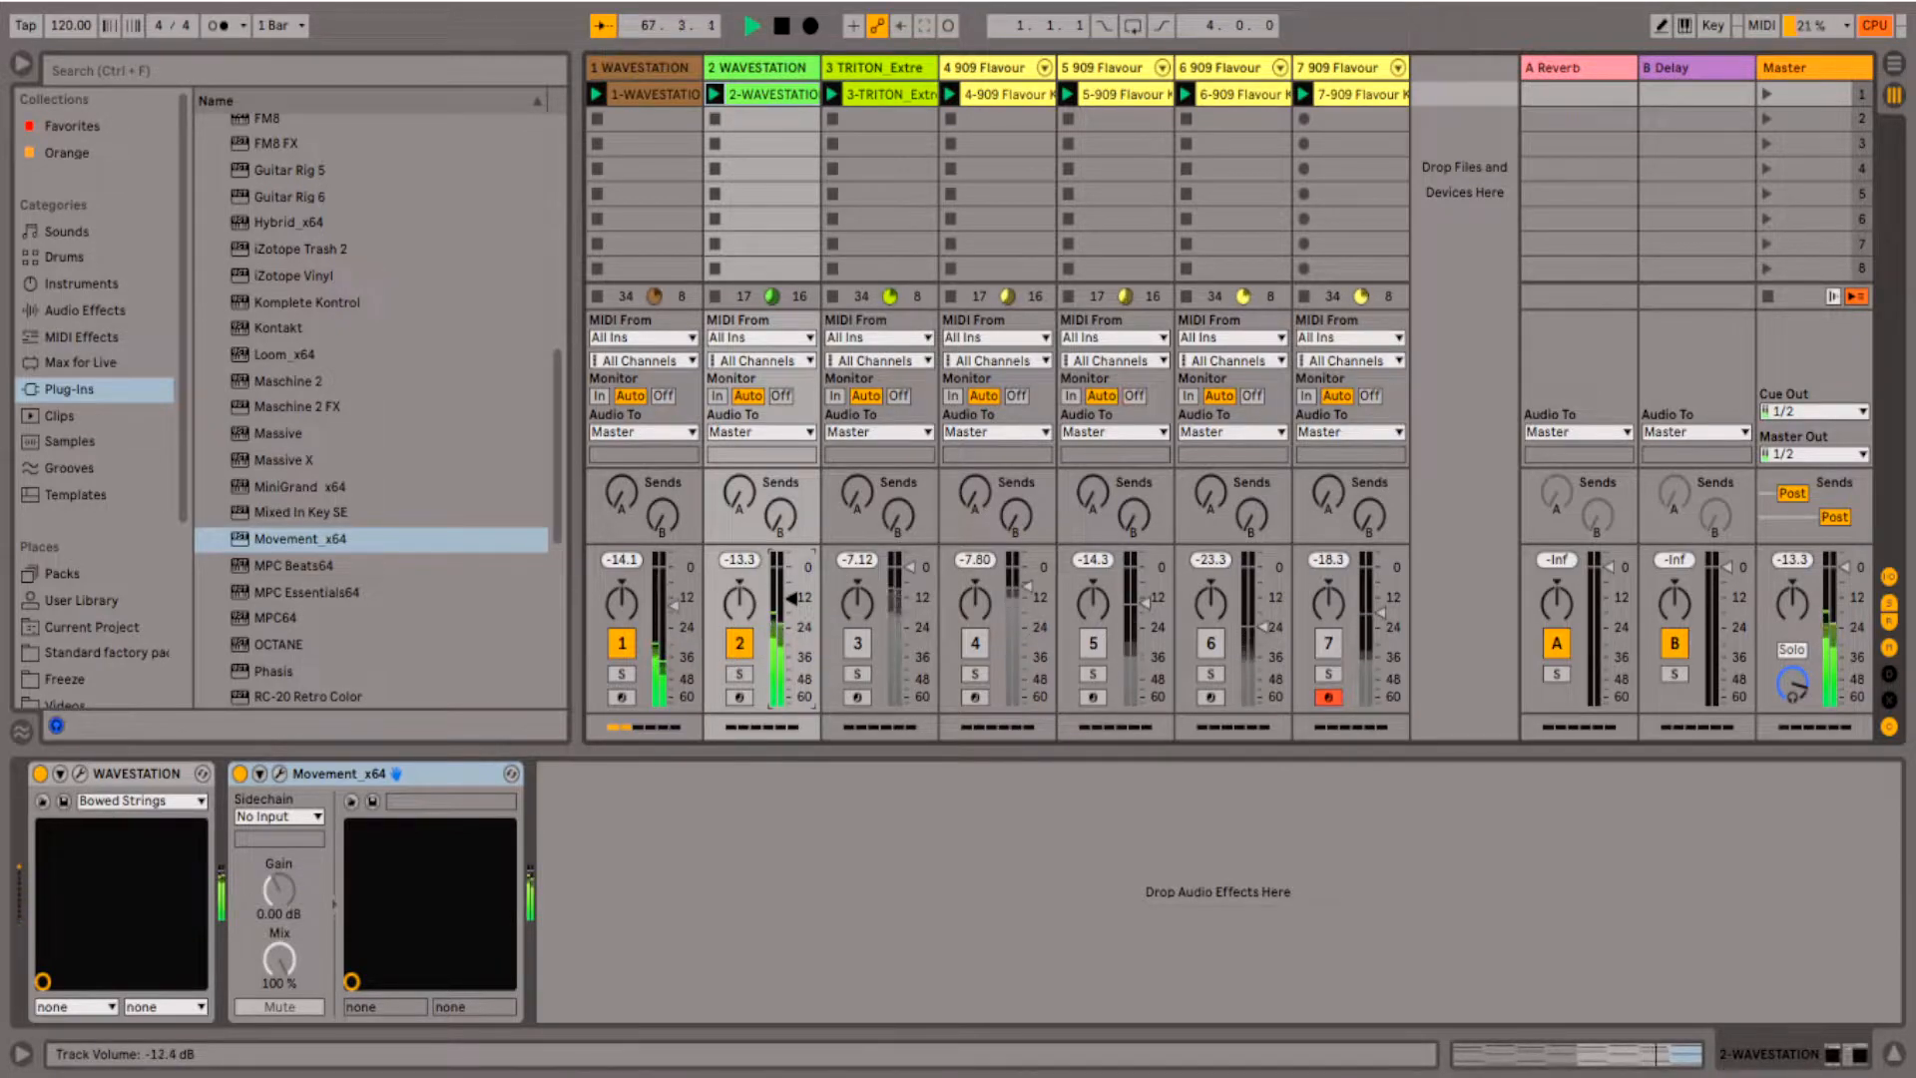
click(855, 644)
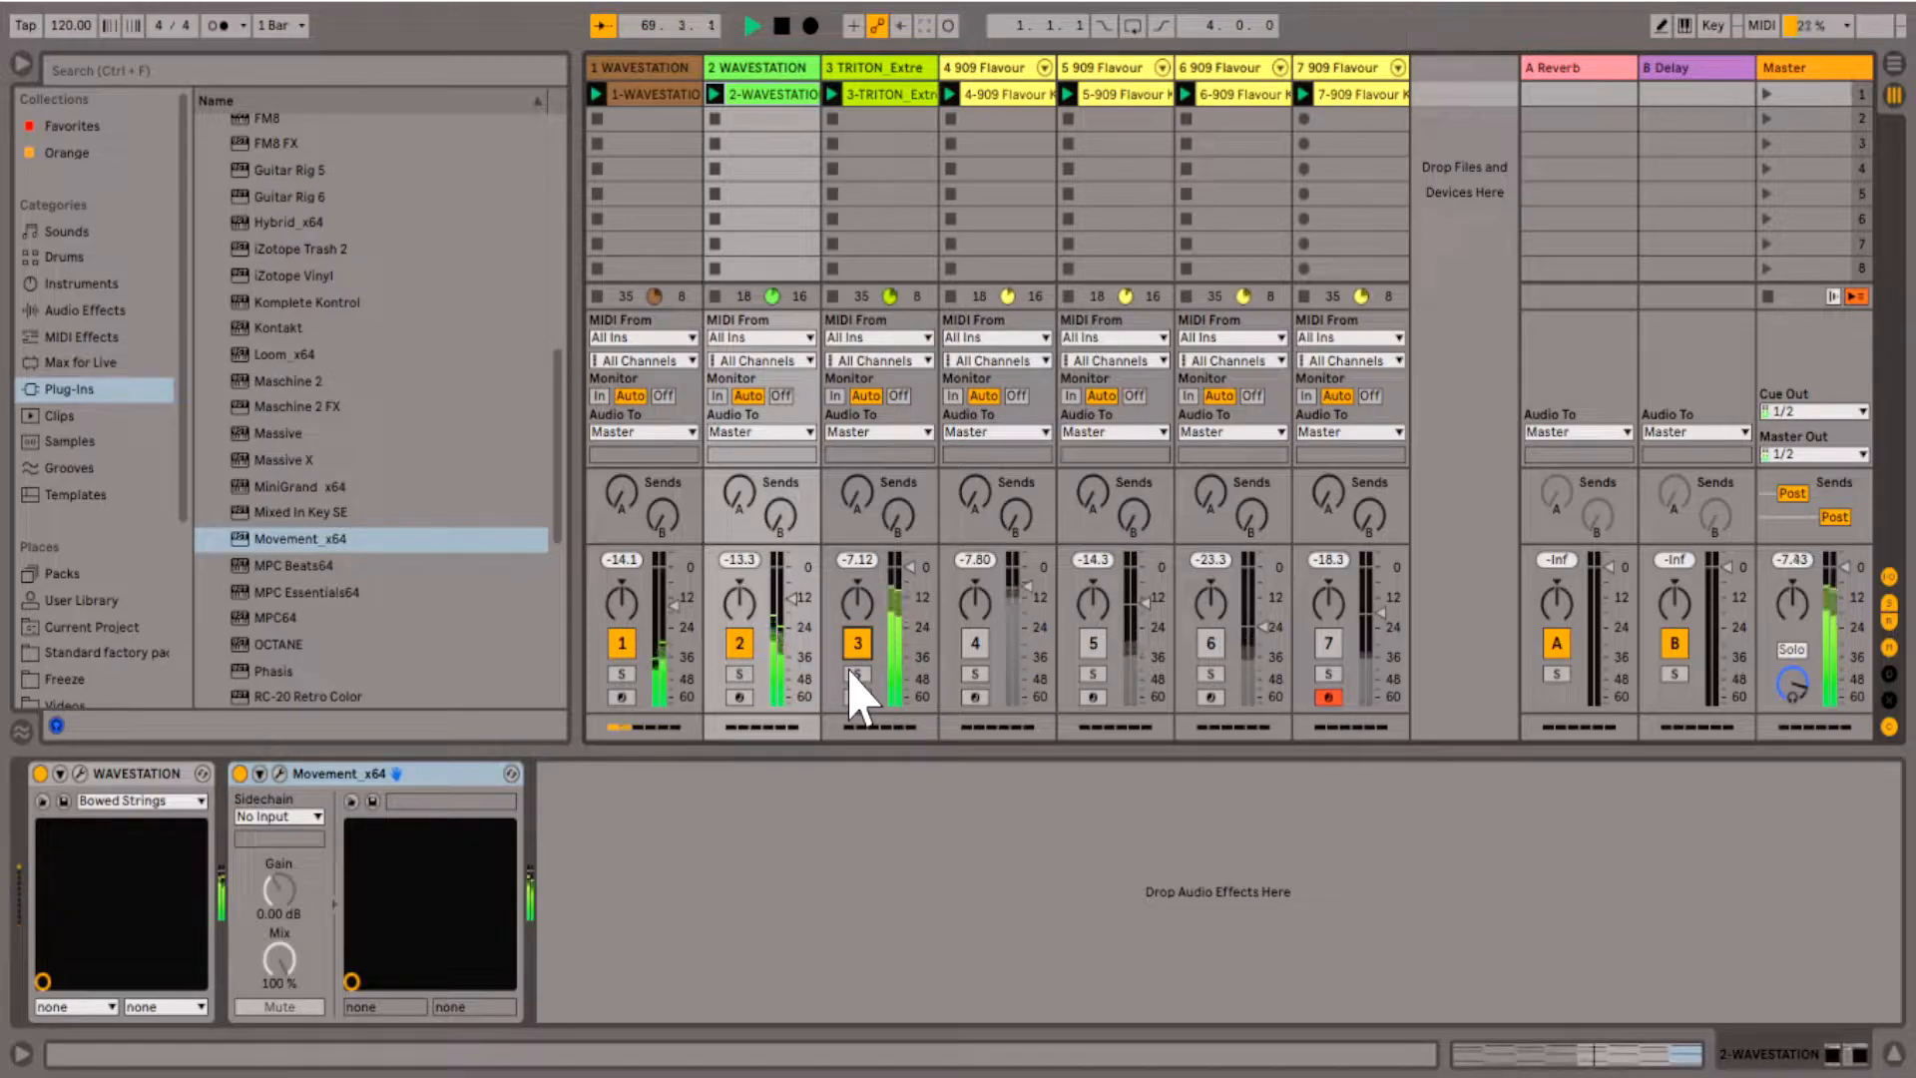
click(854, 674)
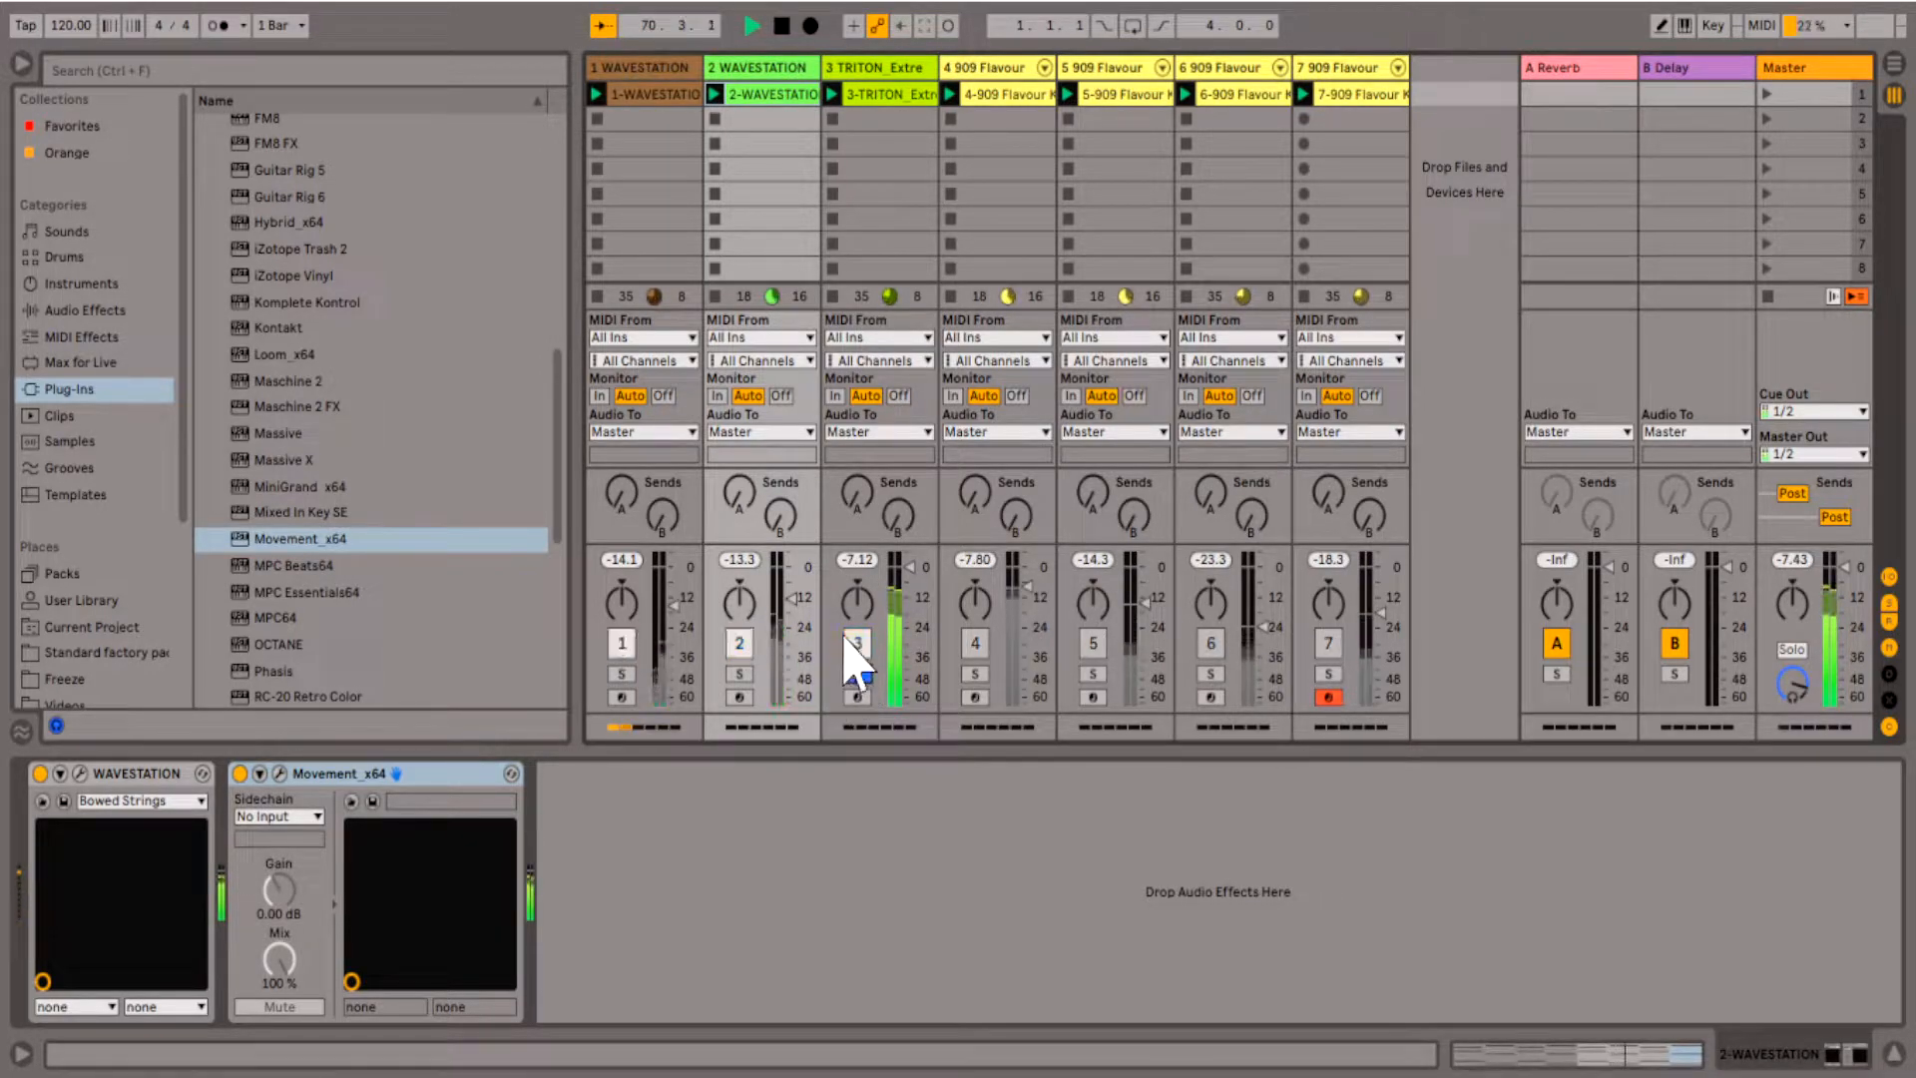
- Add the Movement_x64 effect to track 3, the TRITON Extreme track
click(879, 100)
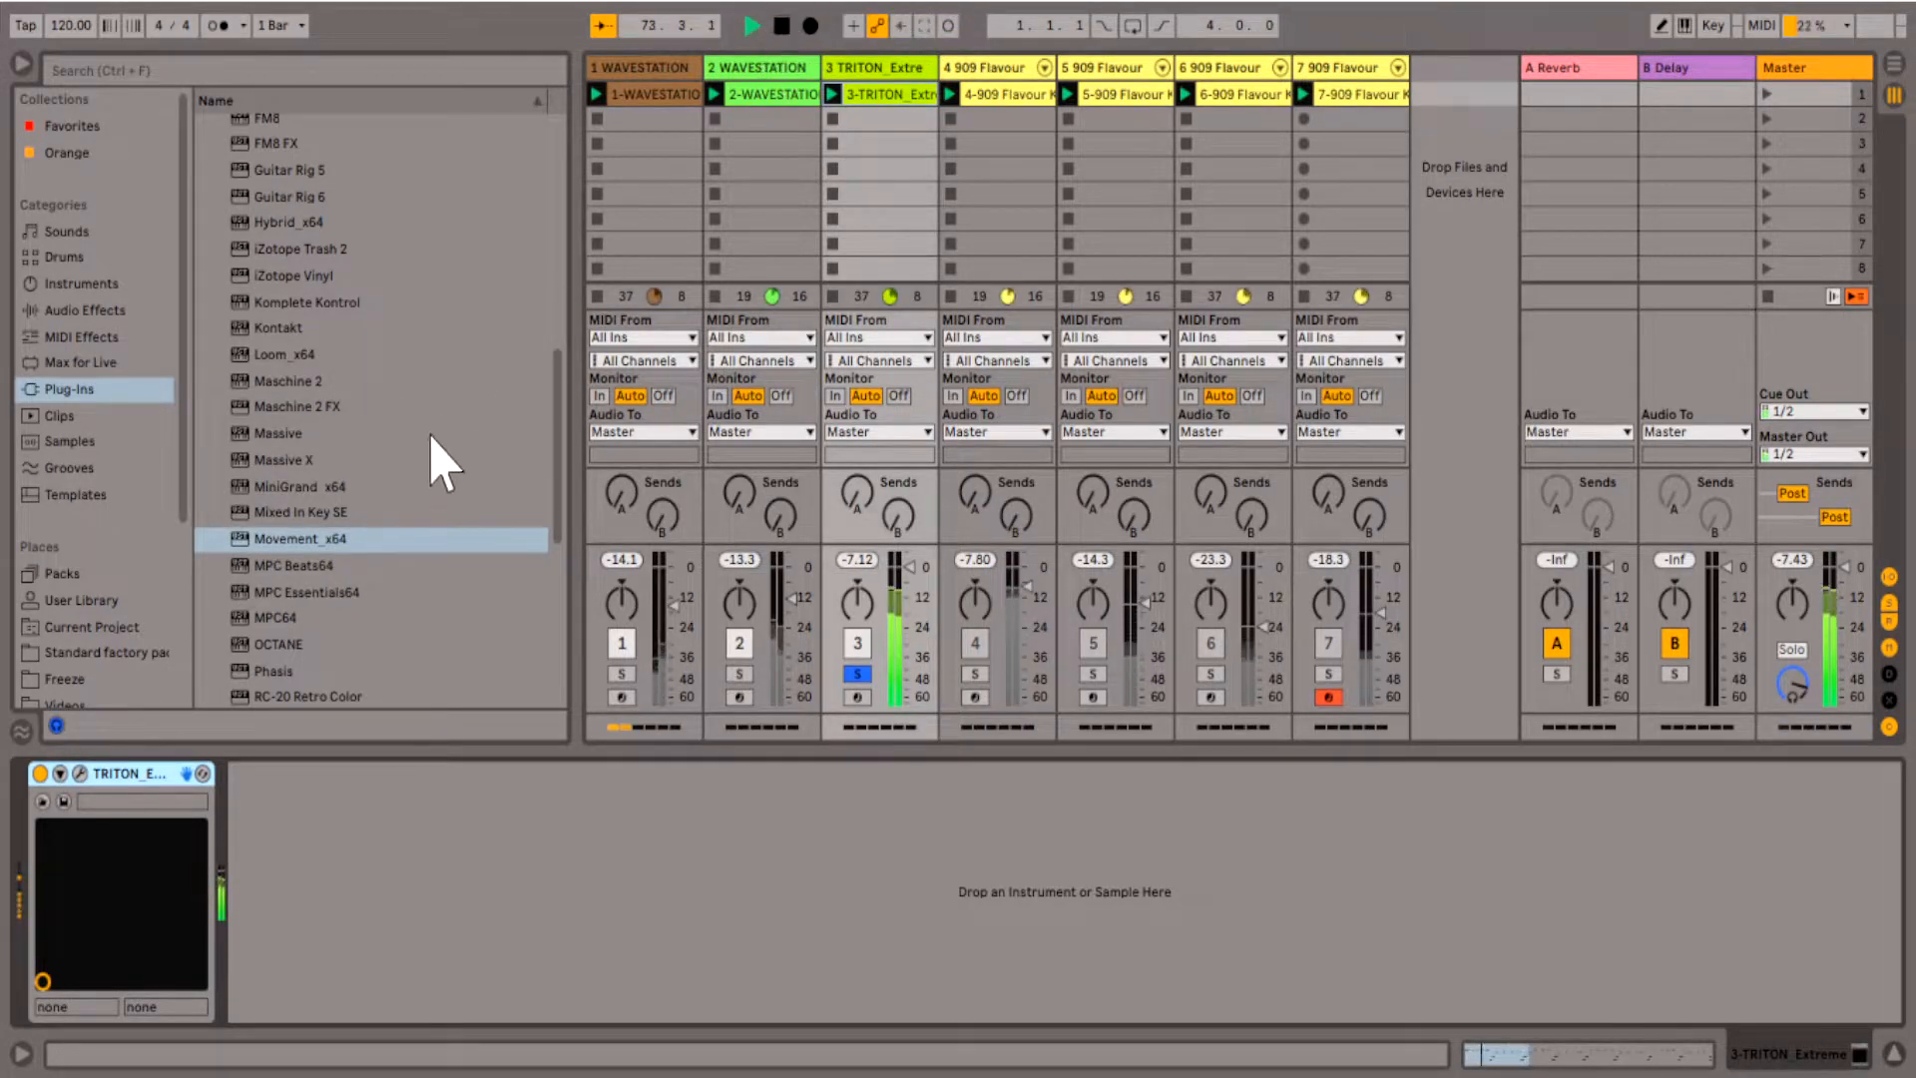
click(306, 539)
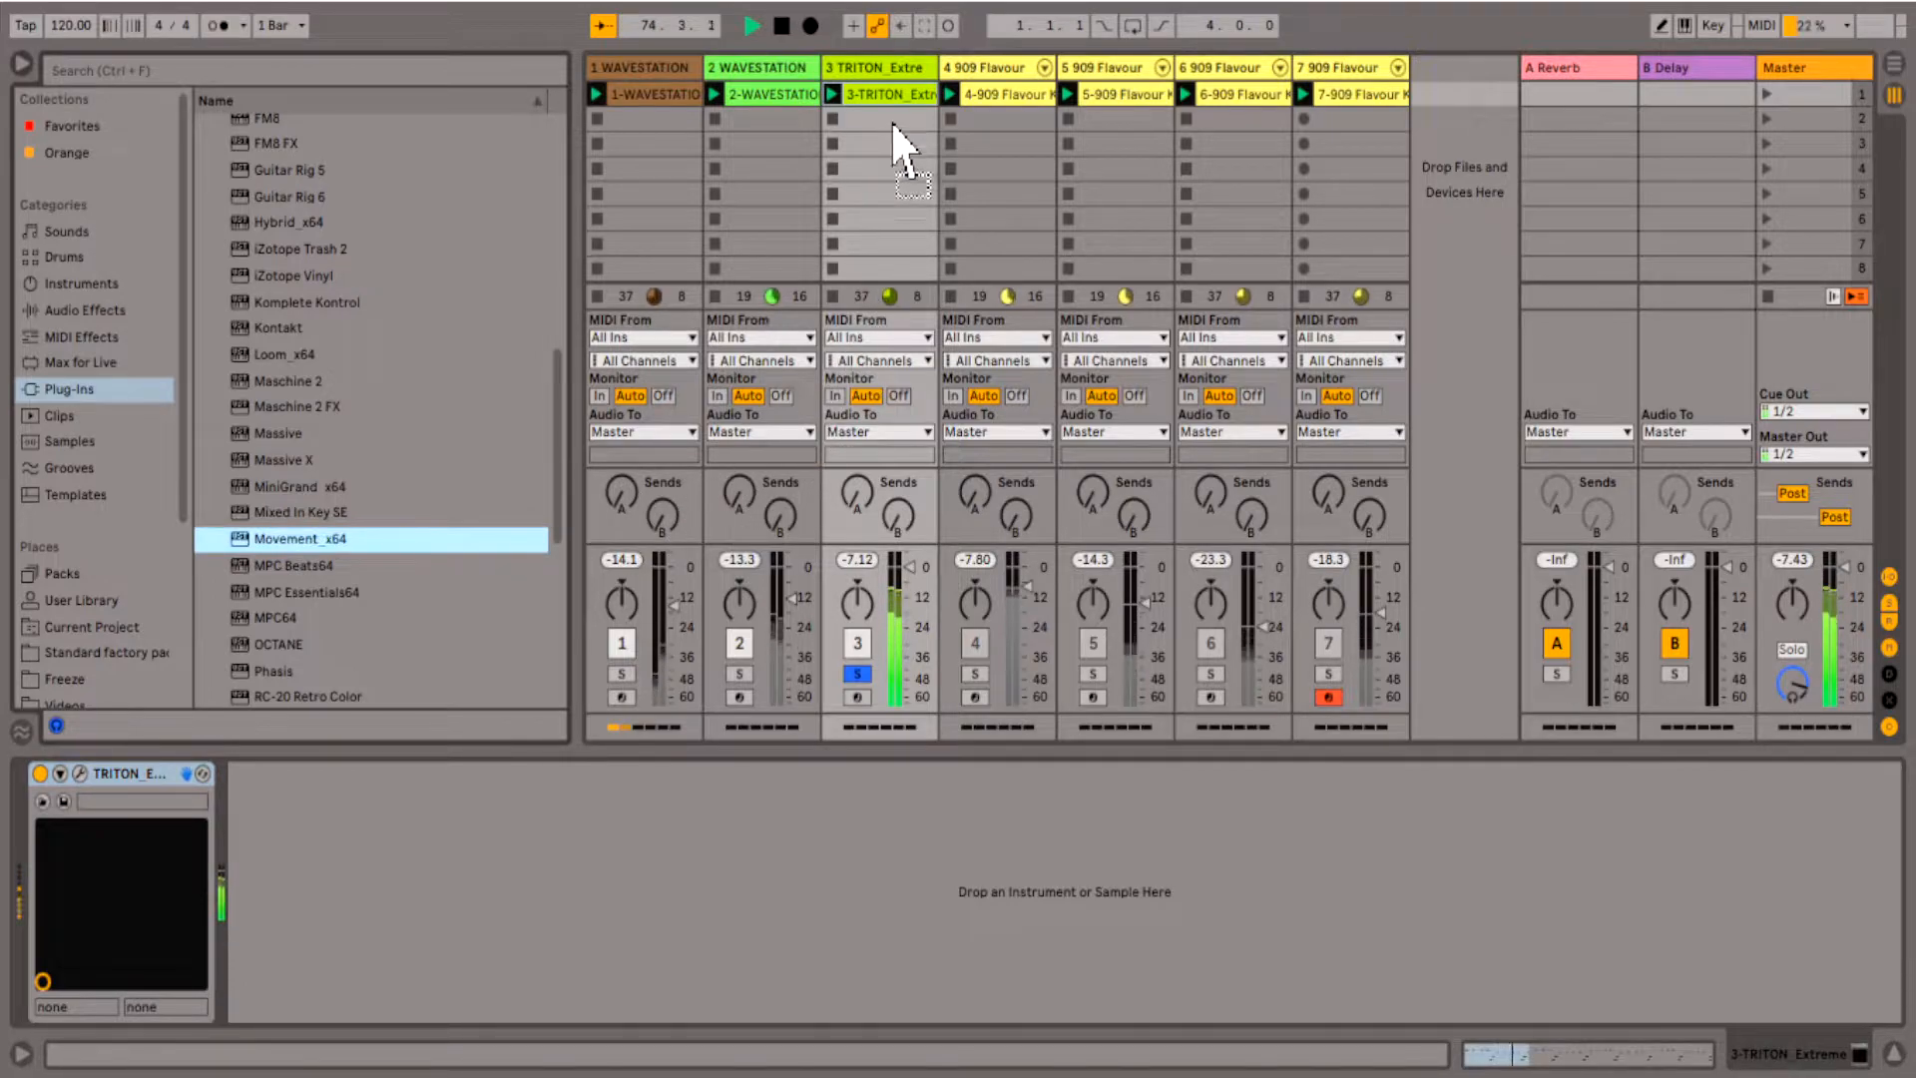
click(893, 85)
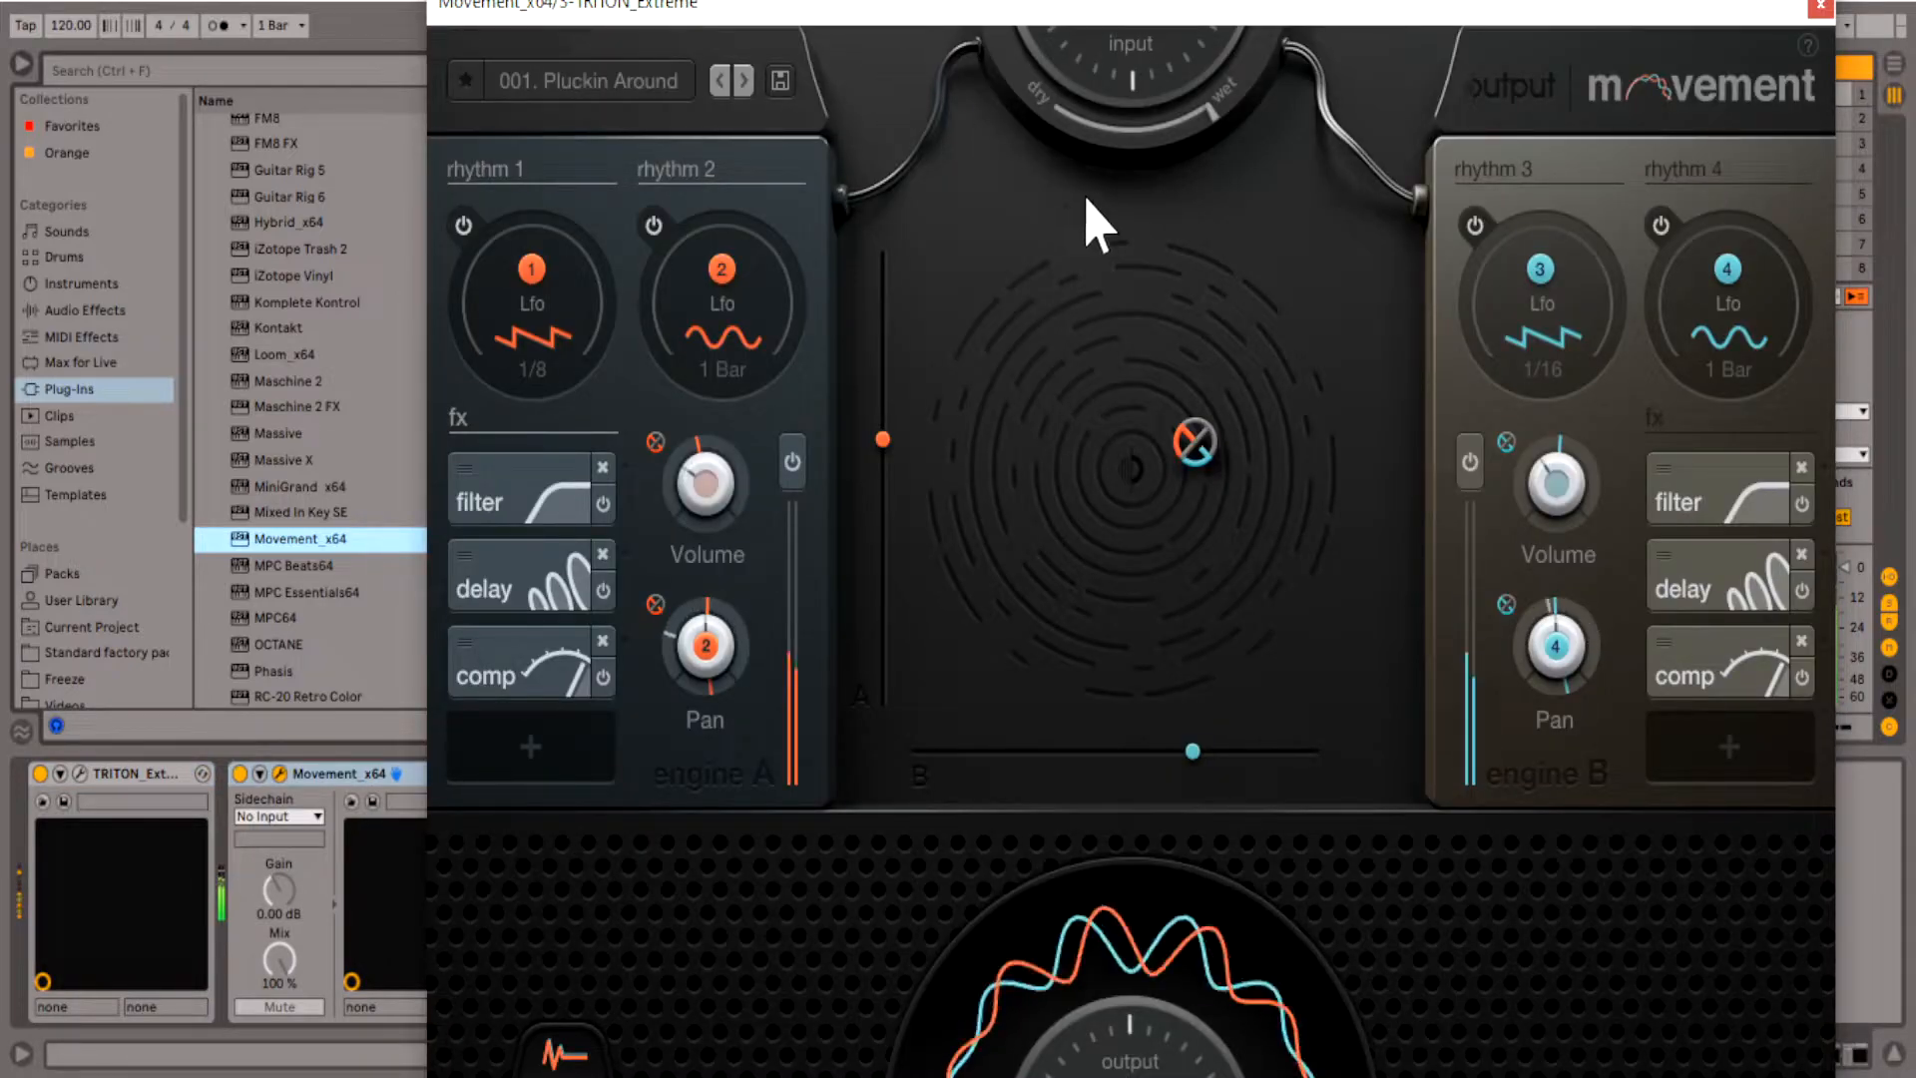
- Audition Movement presets on track 3, starting with 011. Swampy March and working down the preset list to load 033. Random Evolve
click(600, 100)
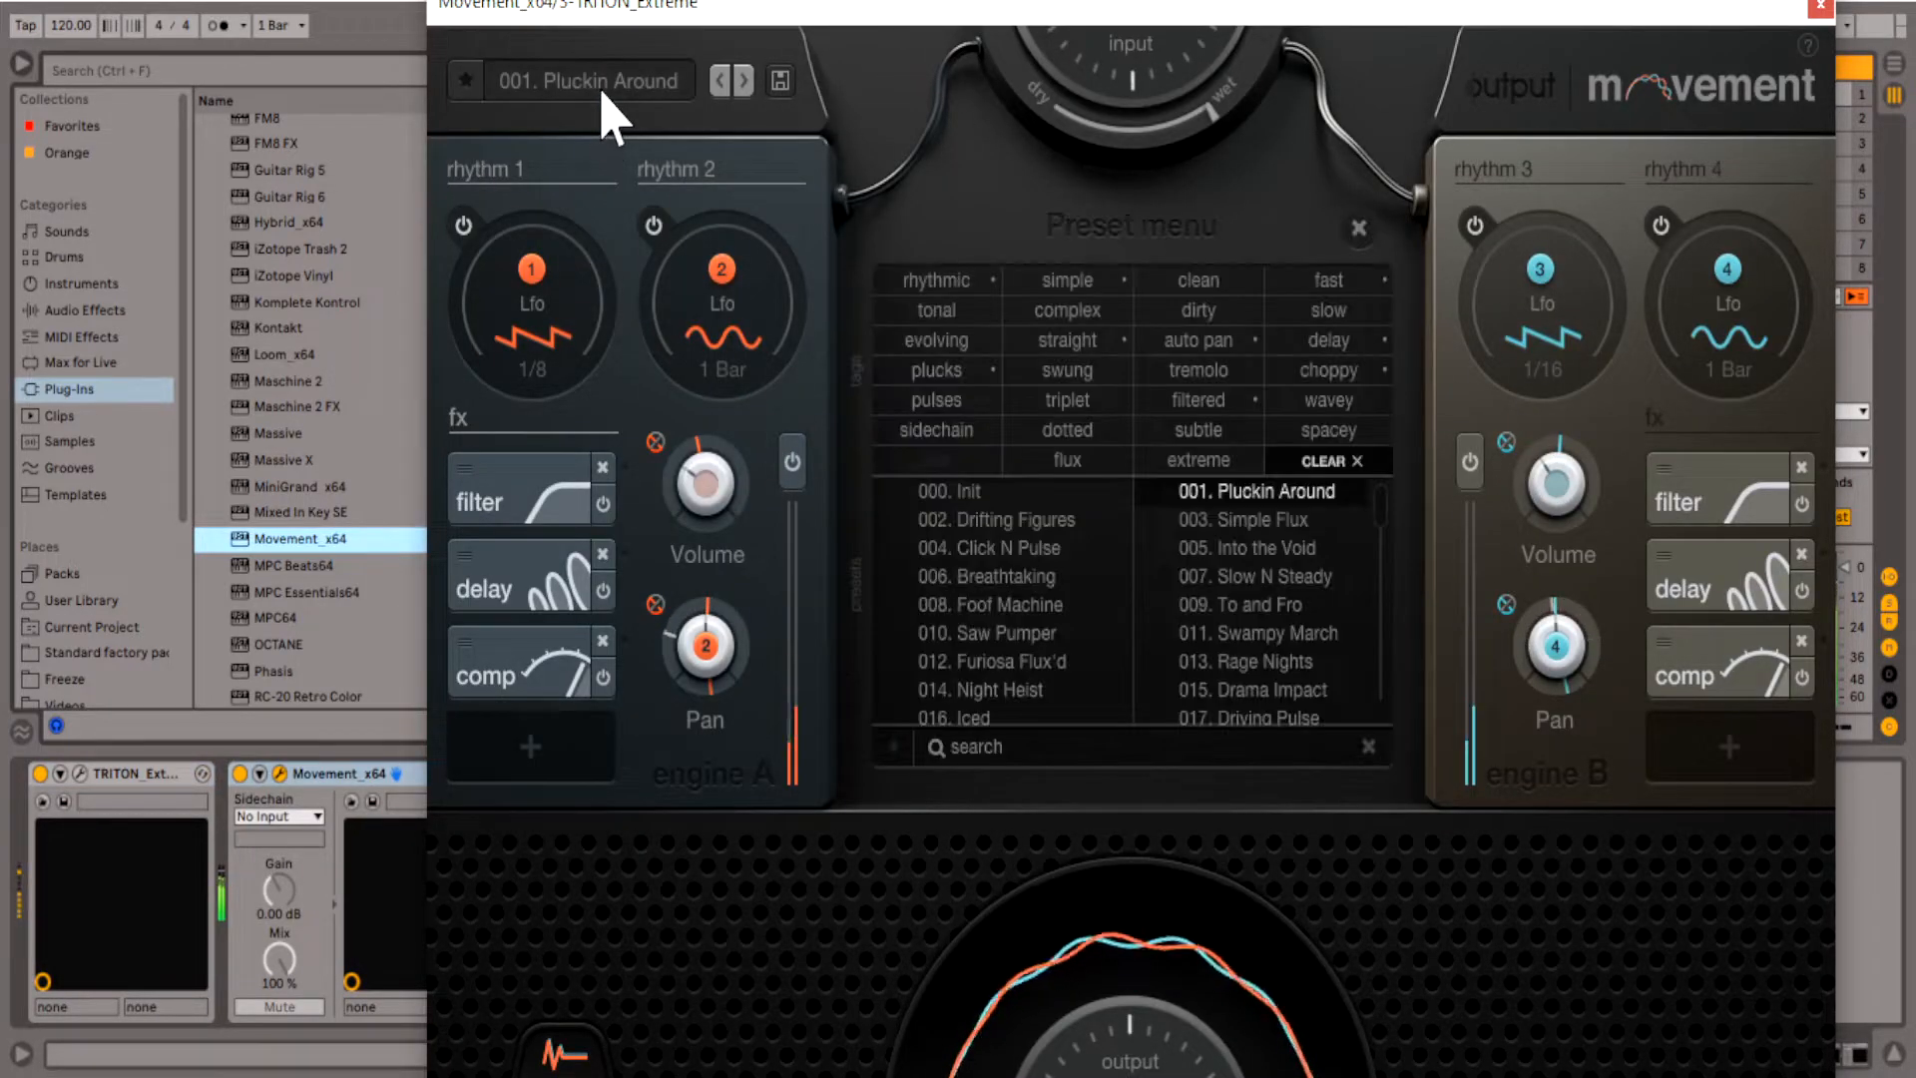
click(1263, 633)
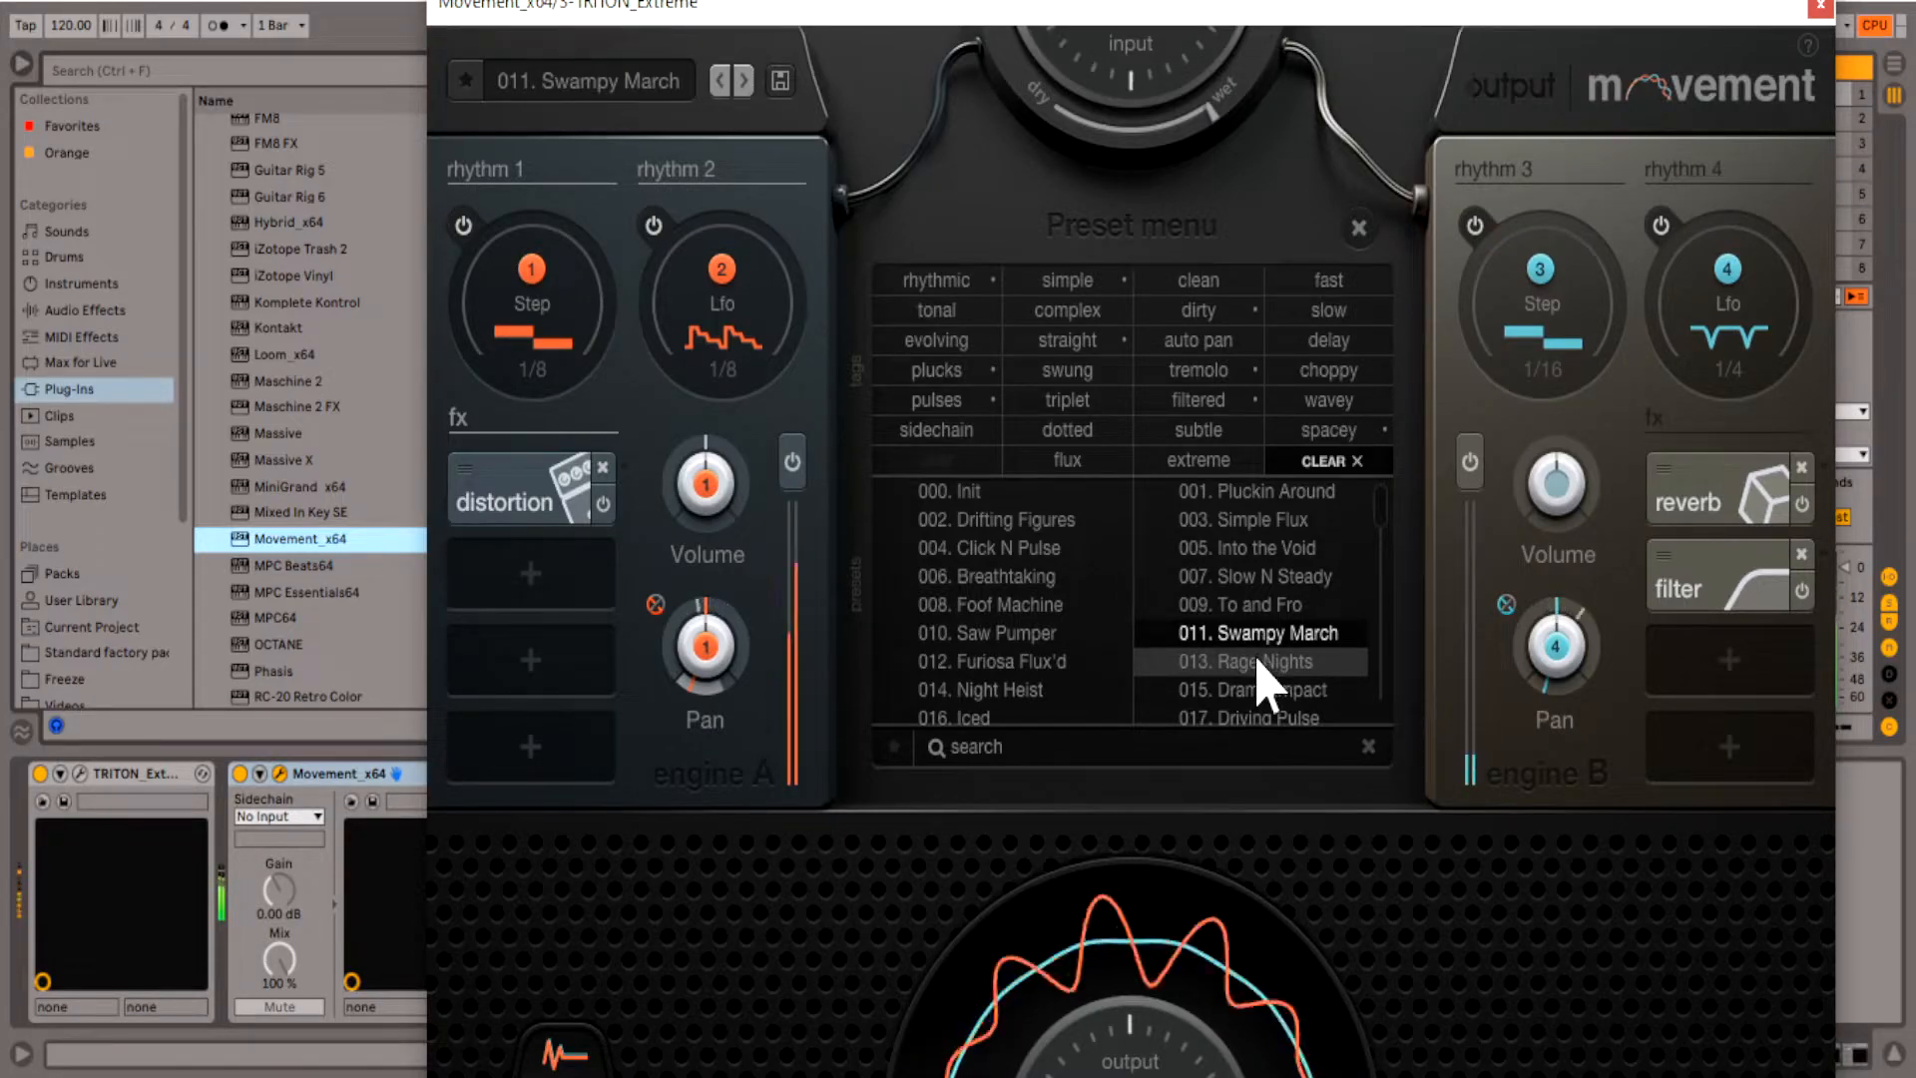
click(1260, 664)
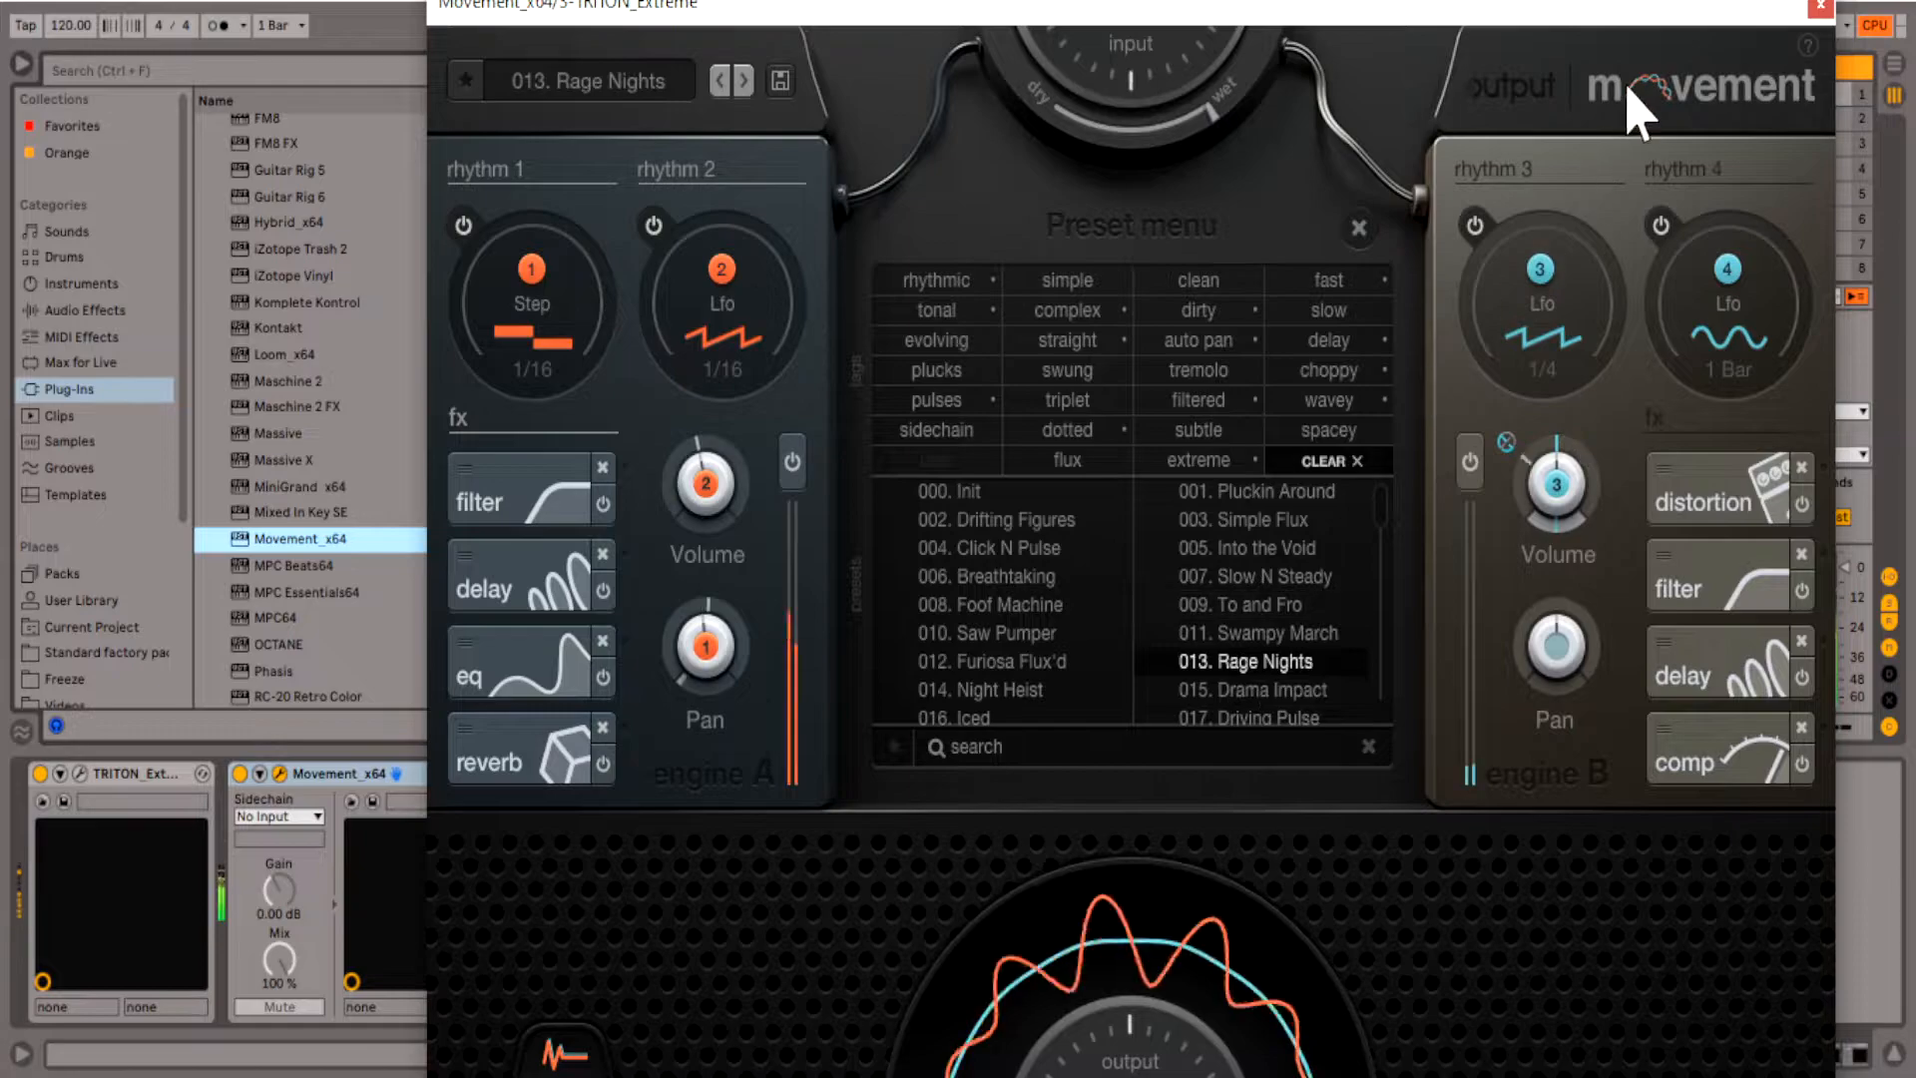
click(1265, 689)
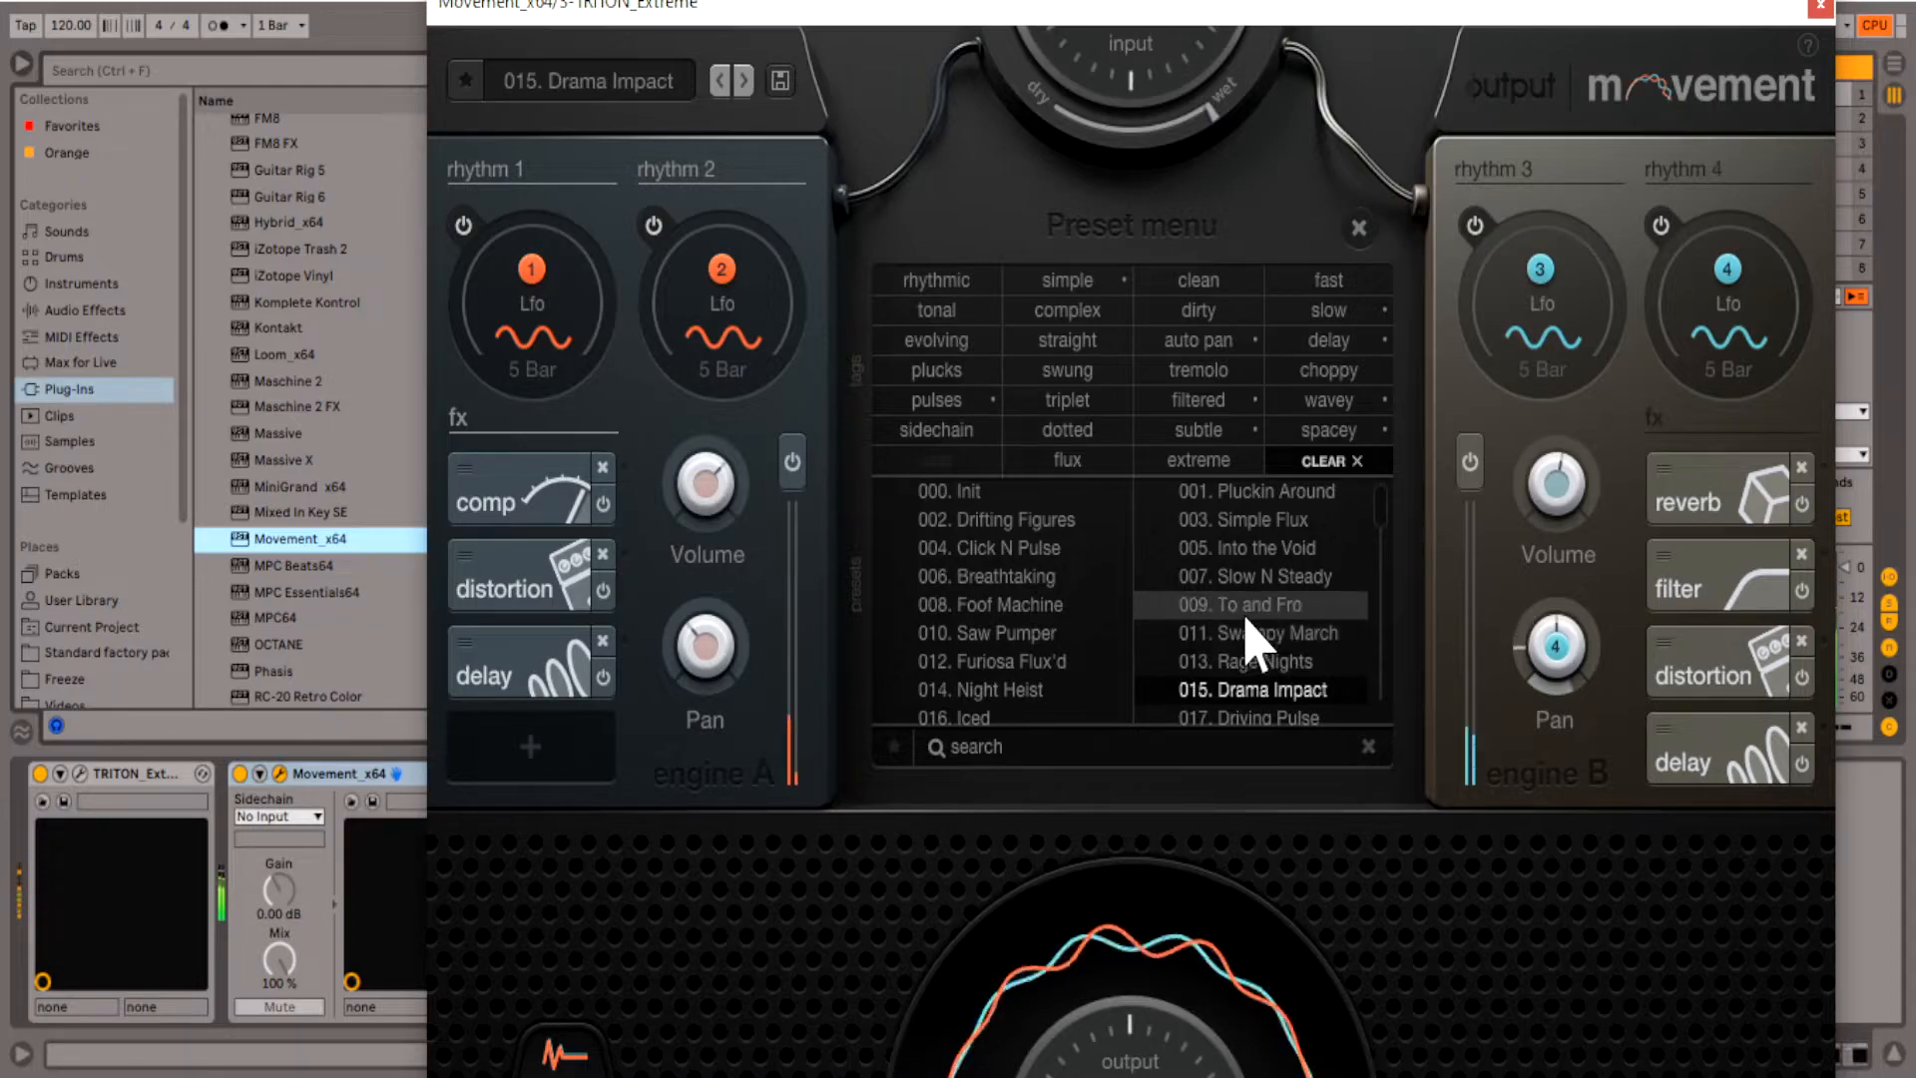
scroll(1268, 689, down, 3)
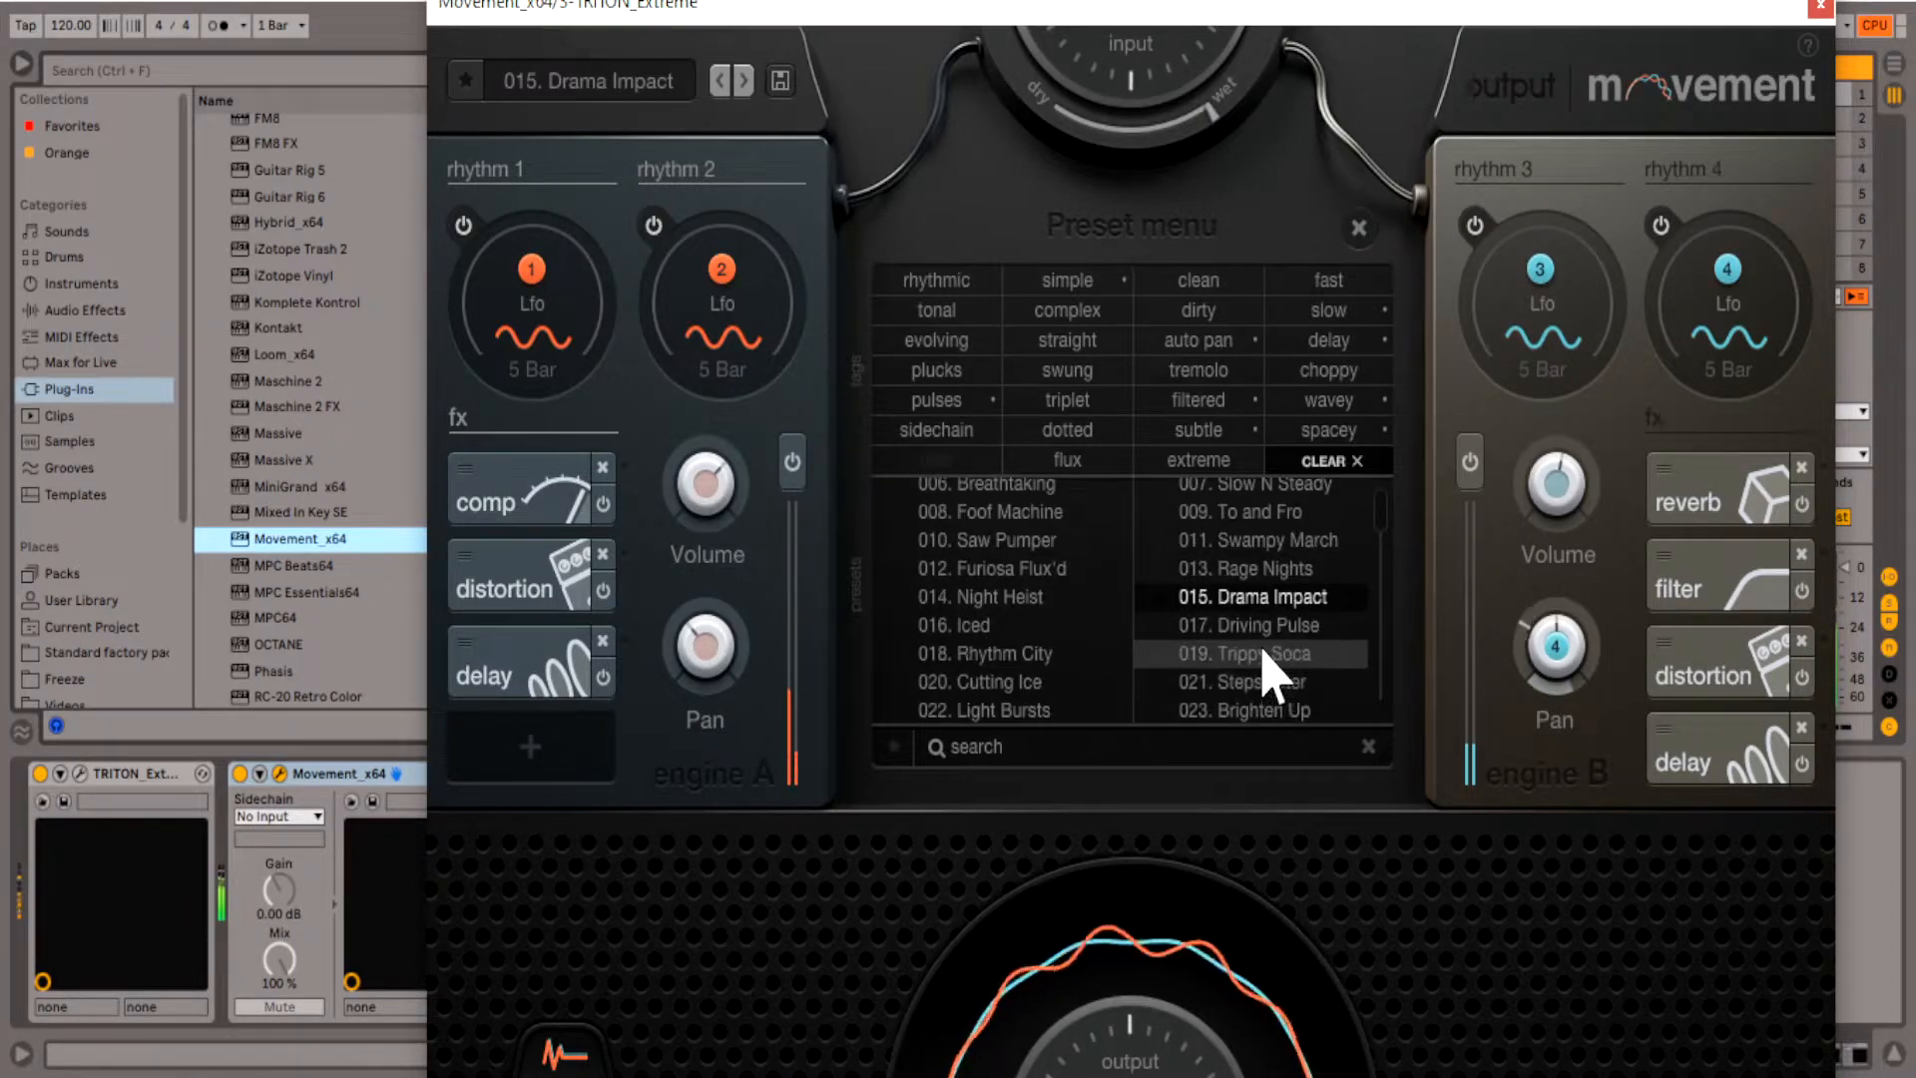
click(1268, 628)
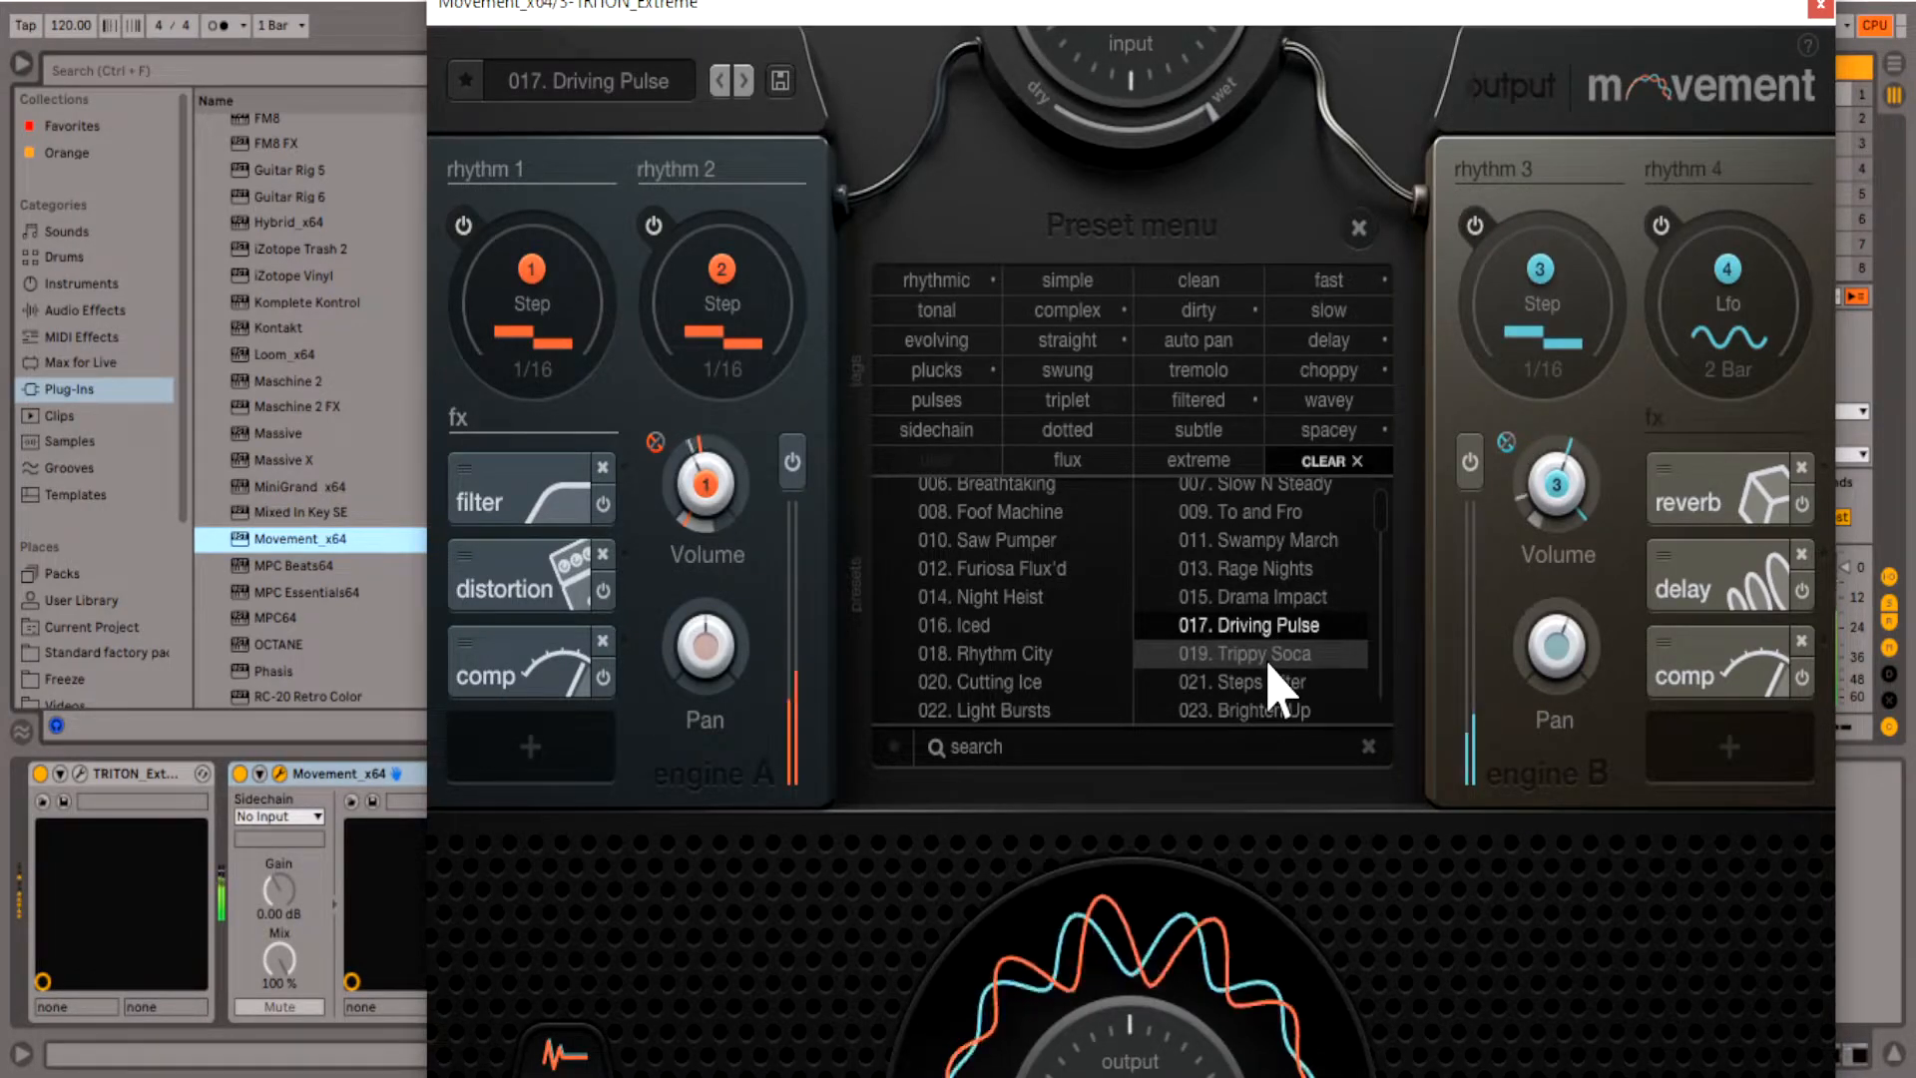
click(1270, 658)
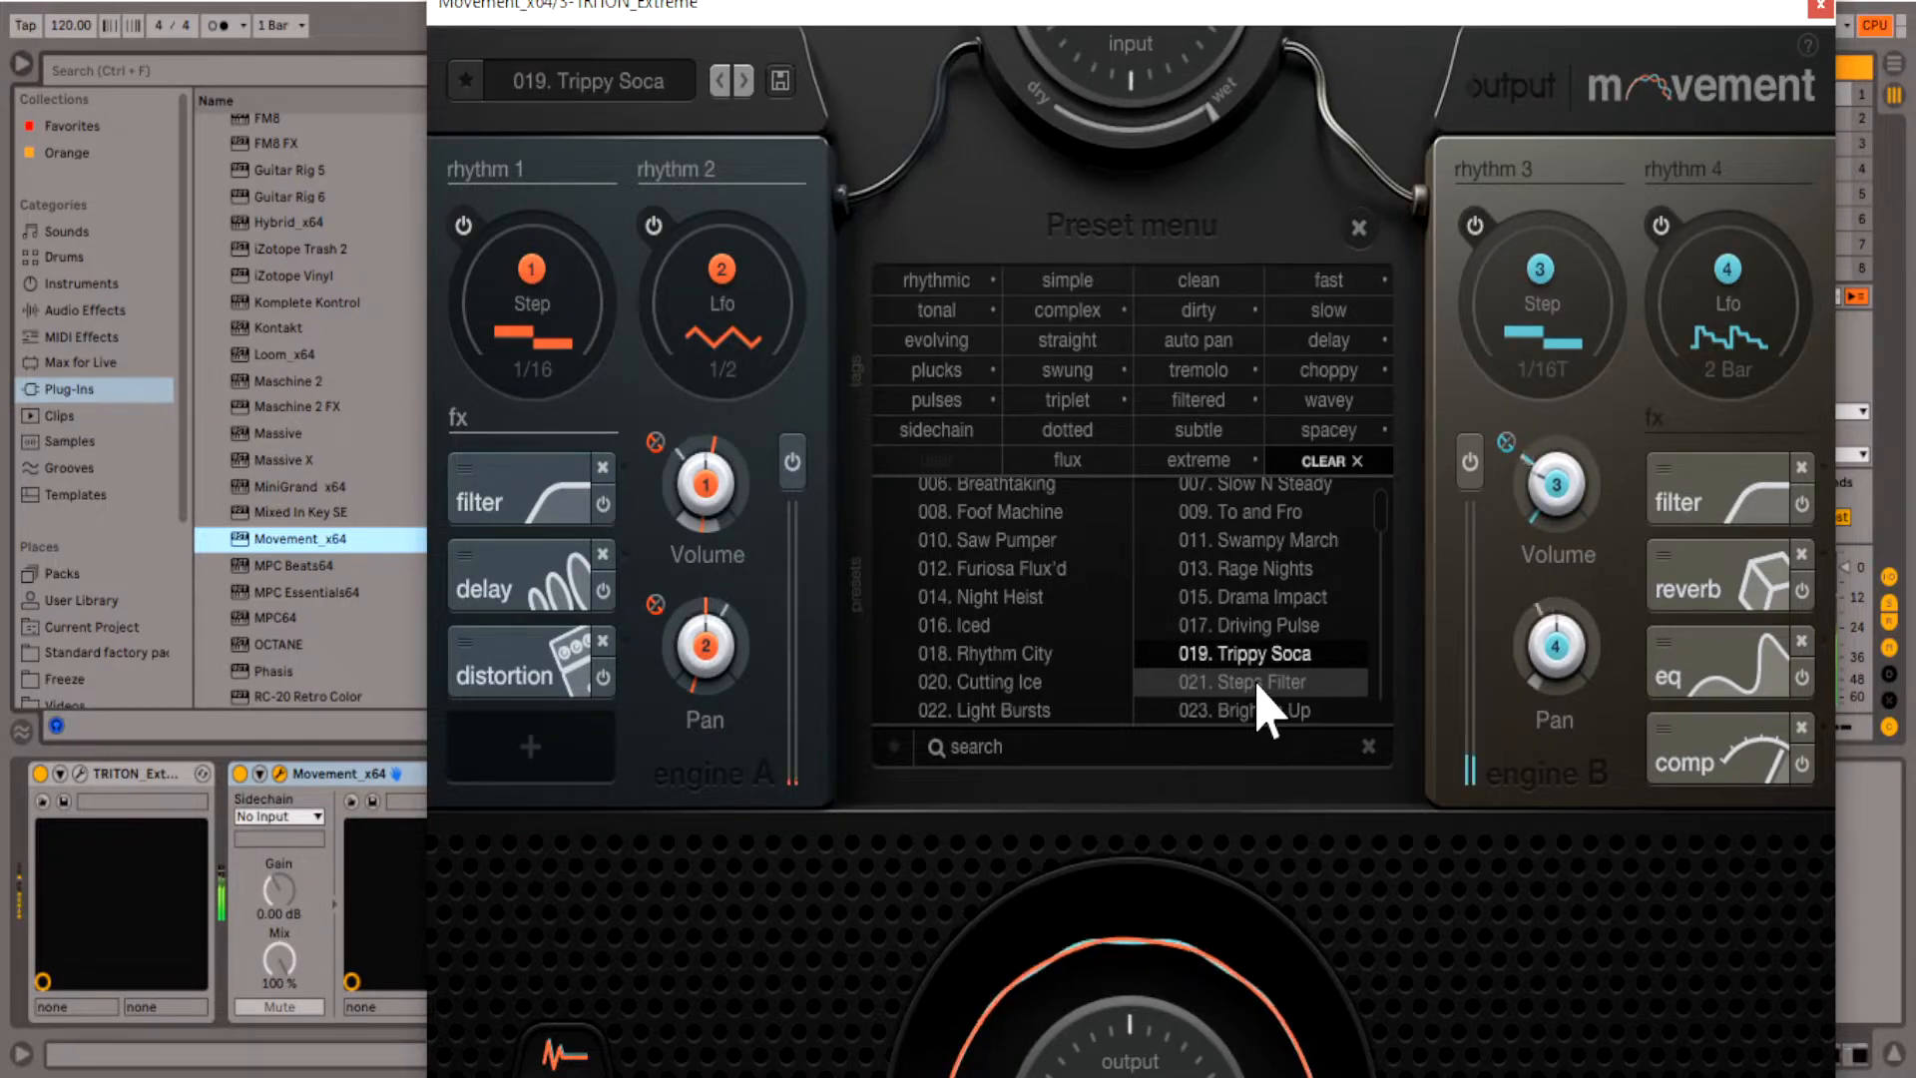
click(1258, 684)
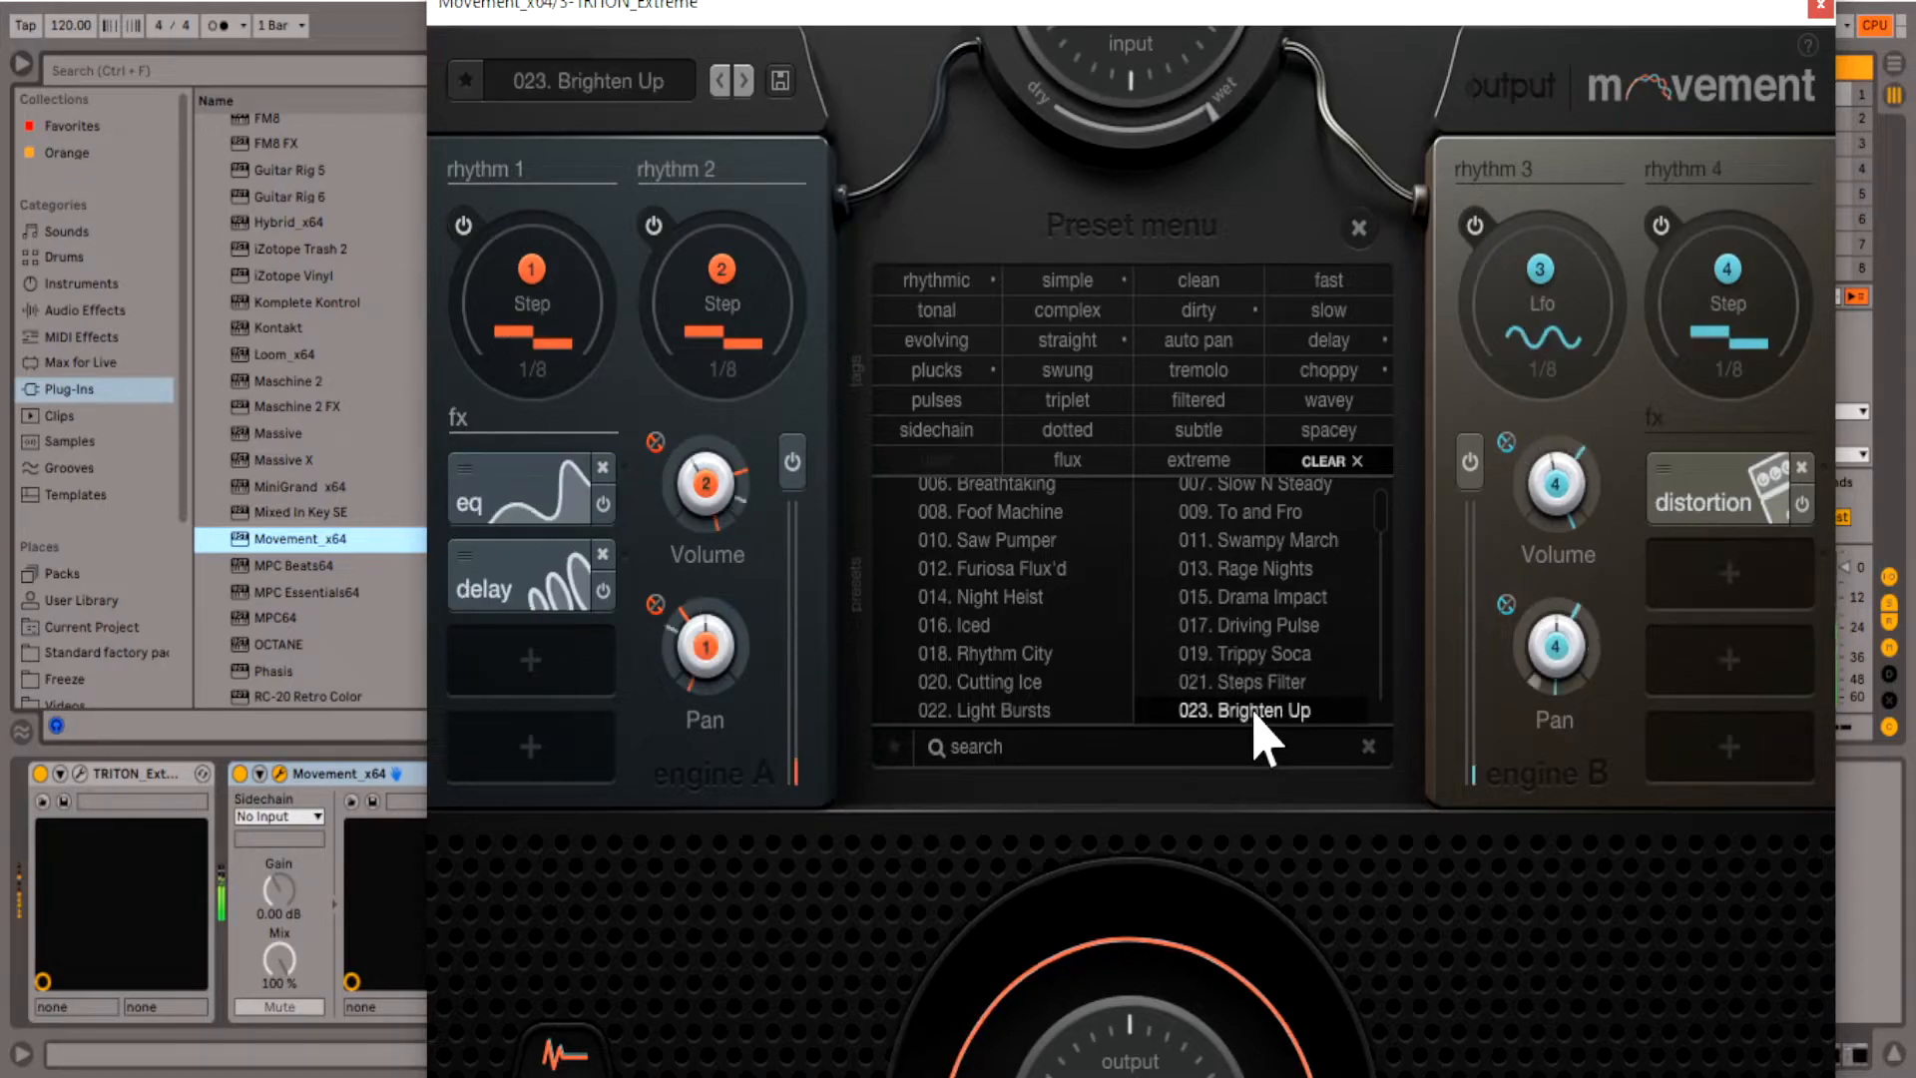
scroll(1242, 684, down, 3)
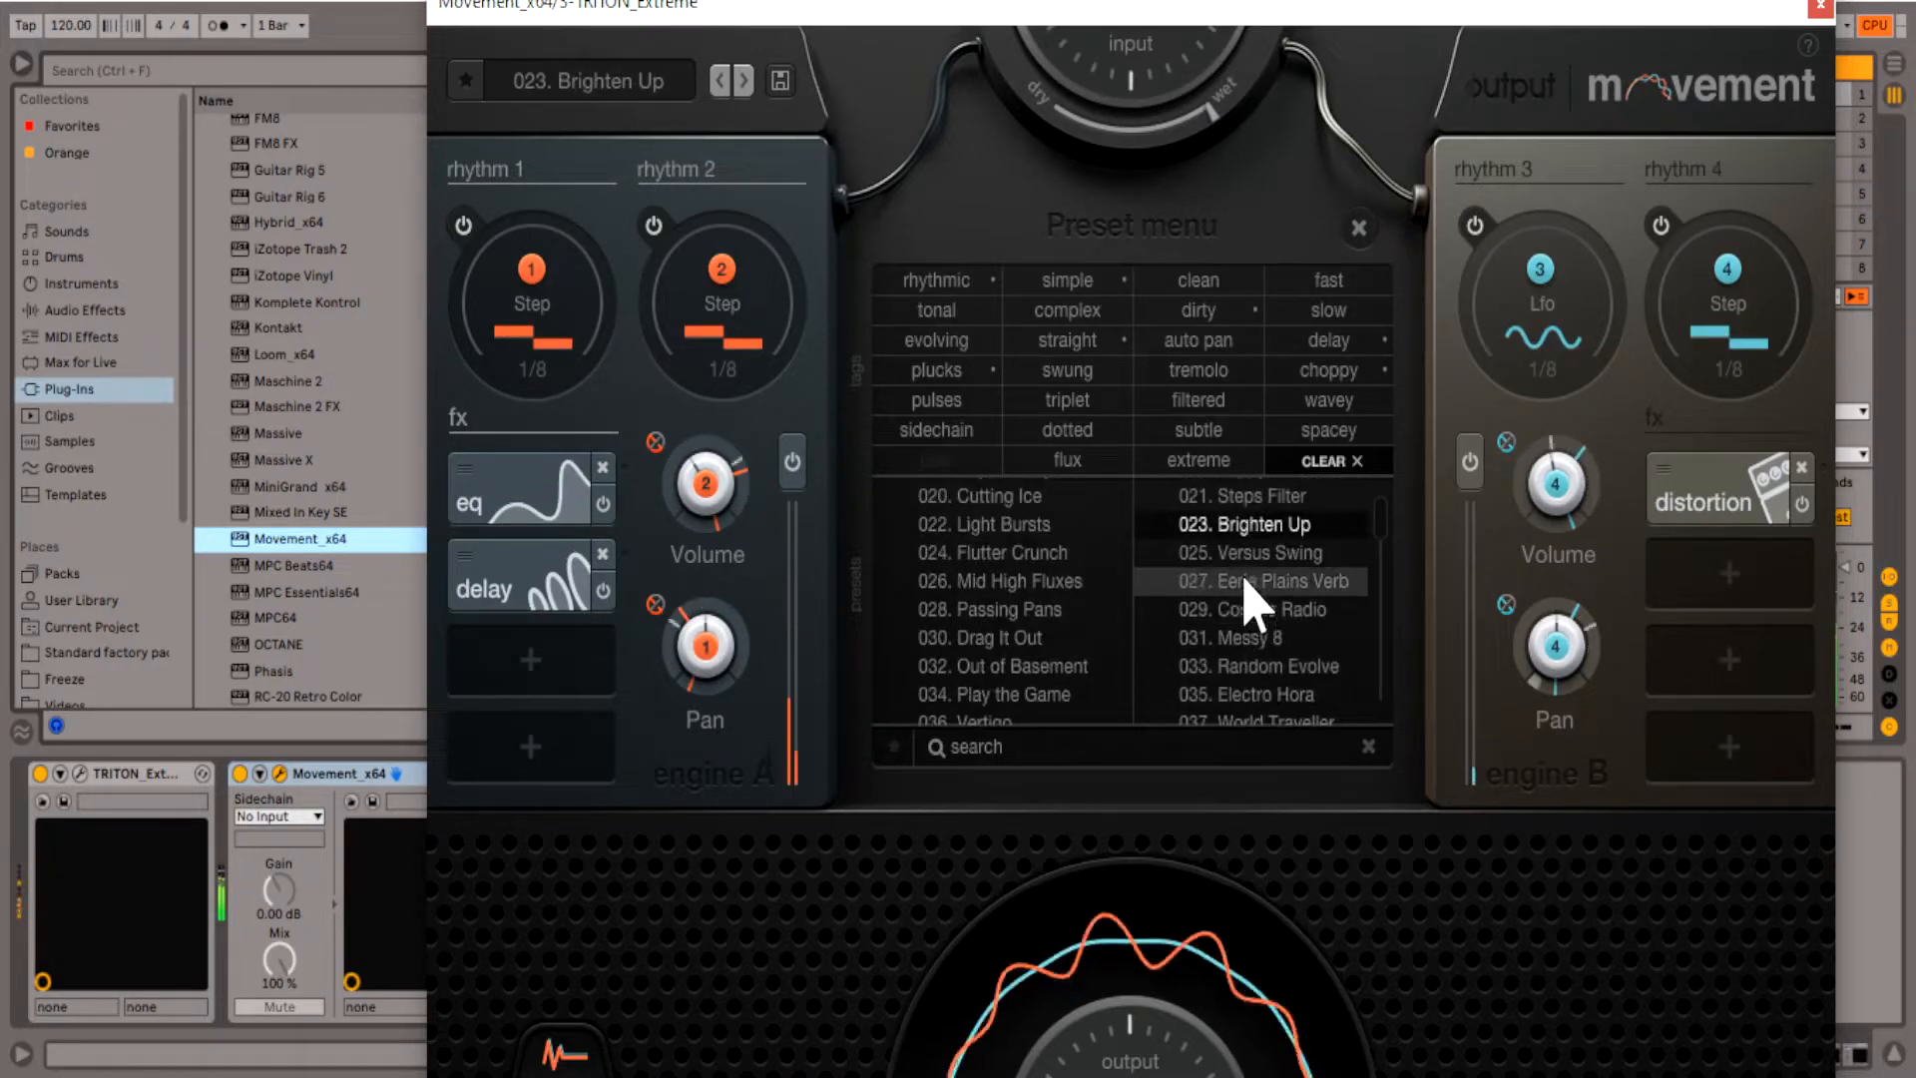
click(1260, 554)
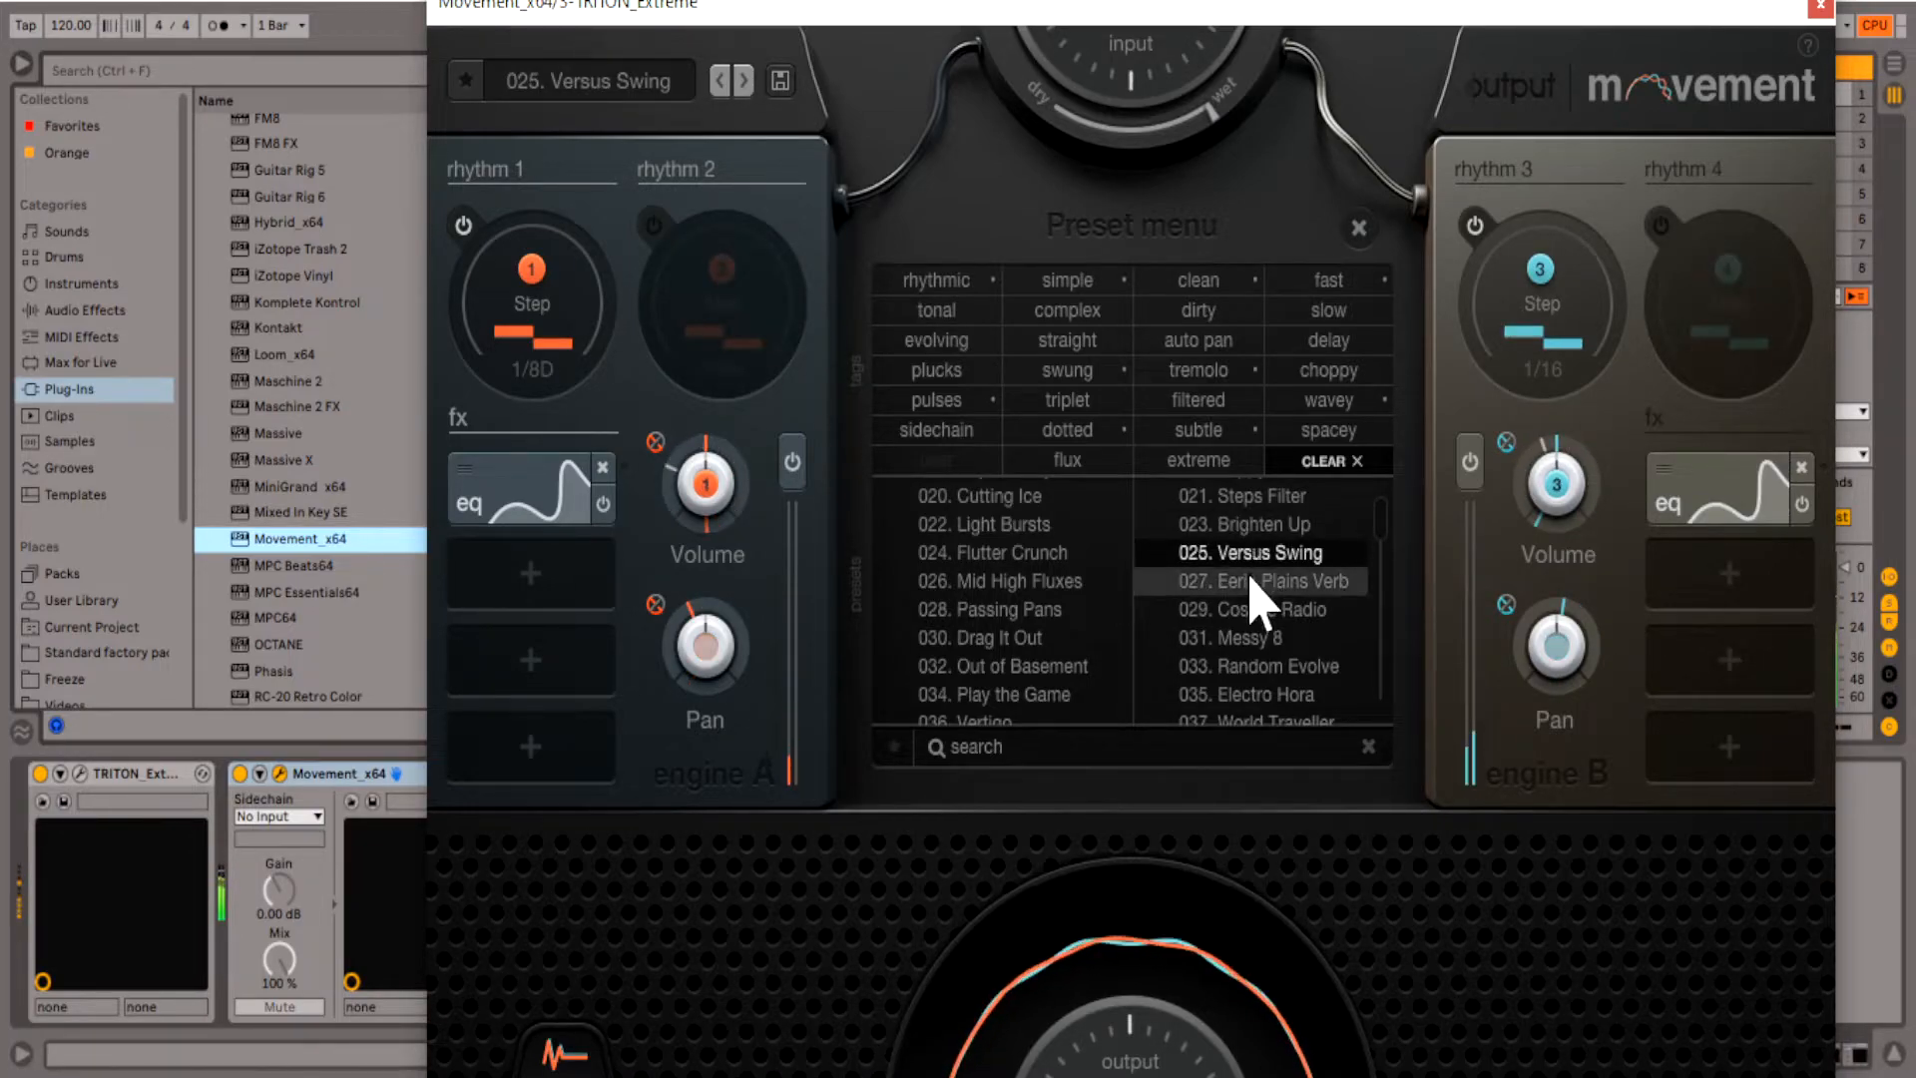
click(1252, 583)
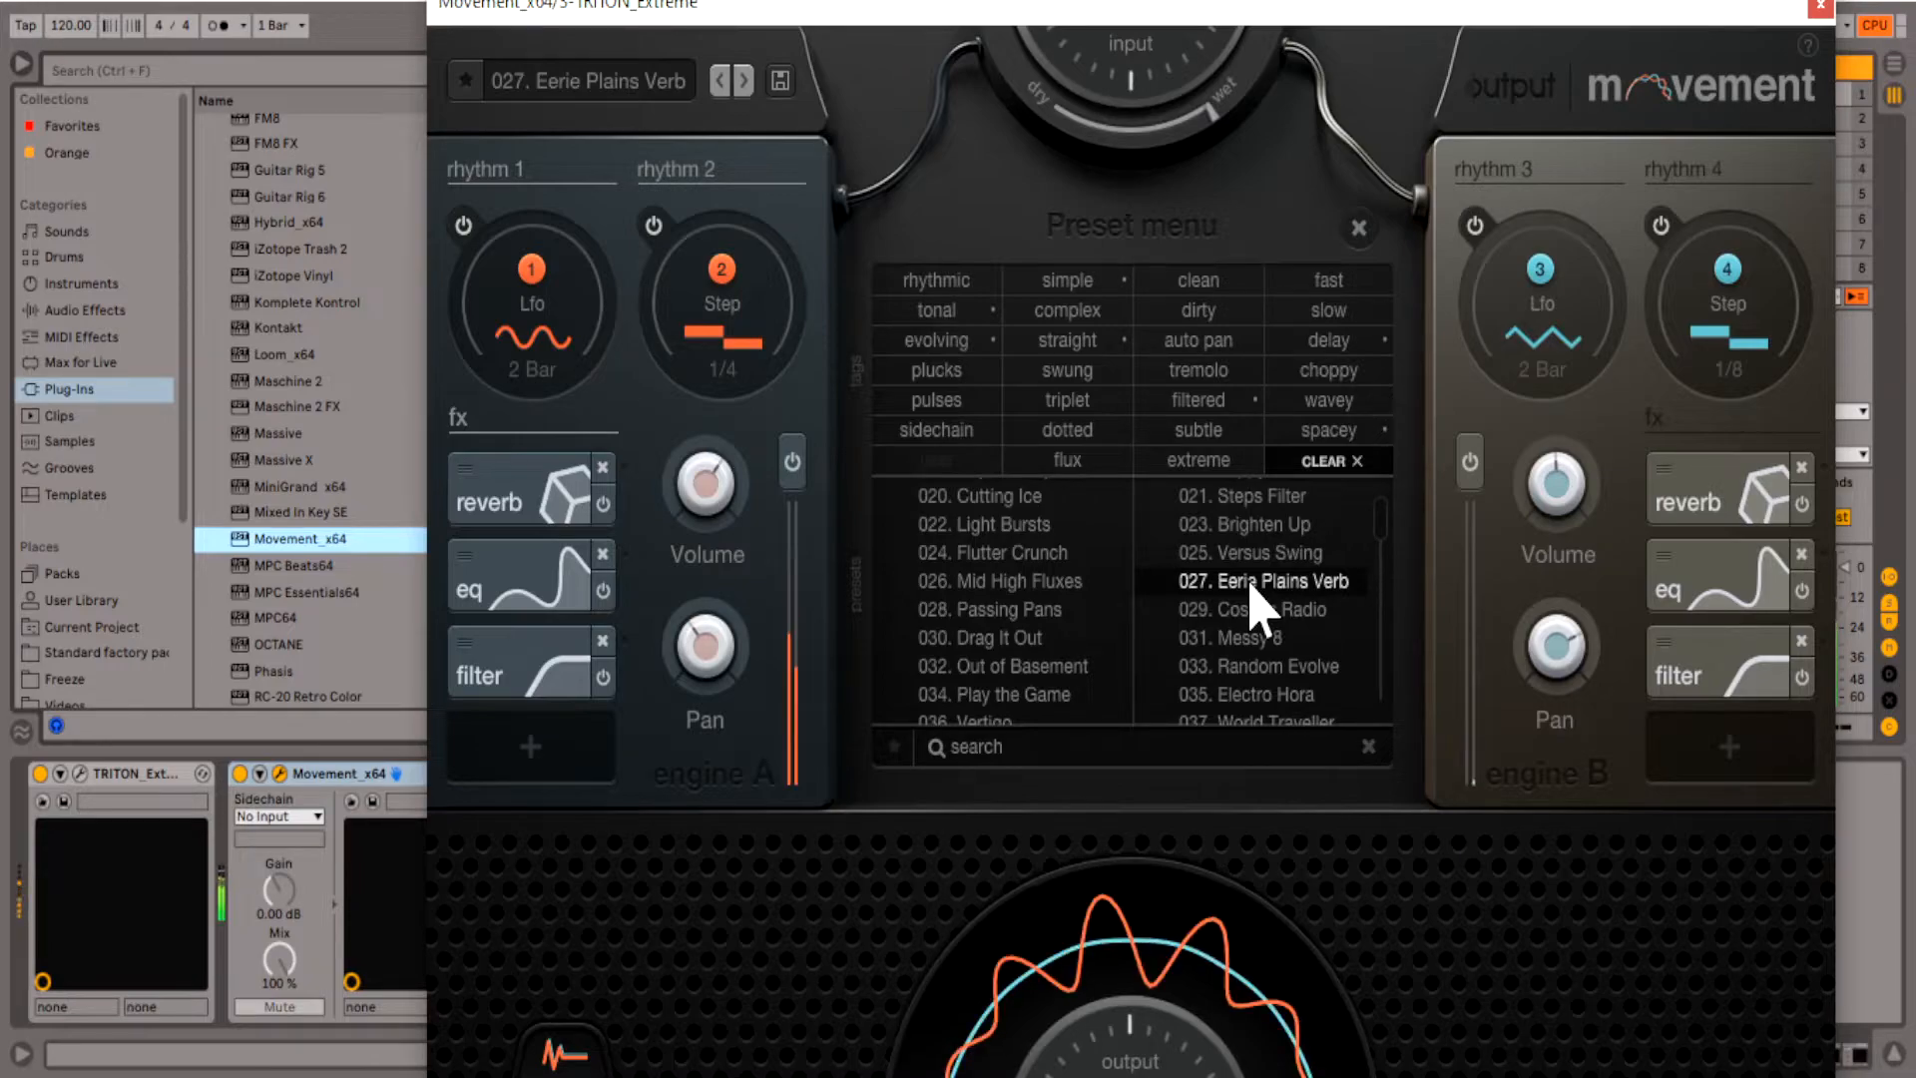
click(1246, 612)
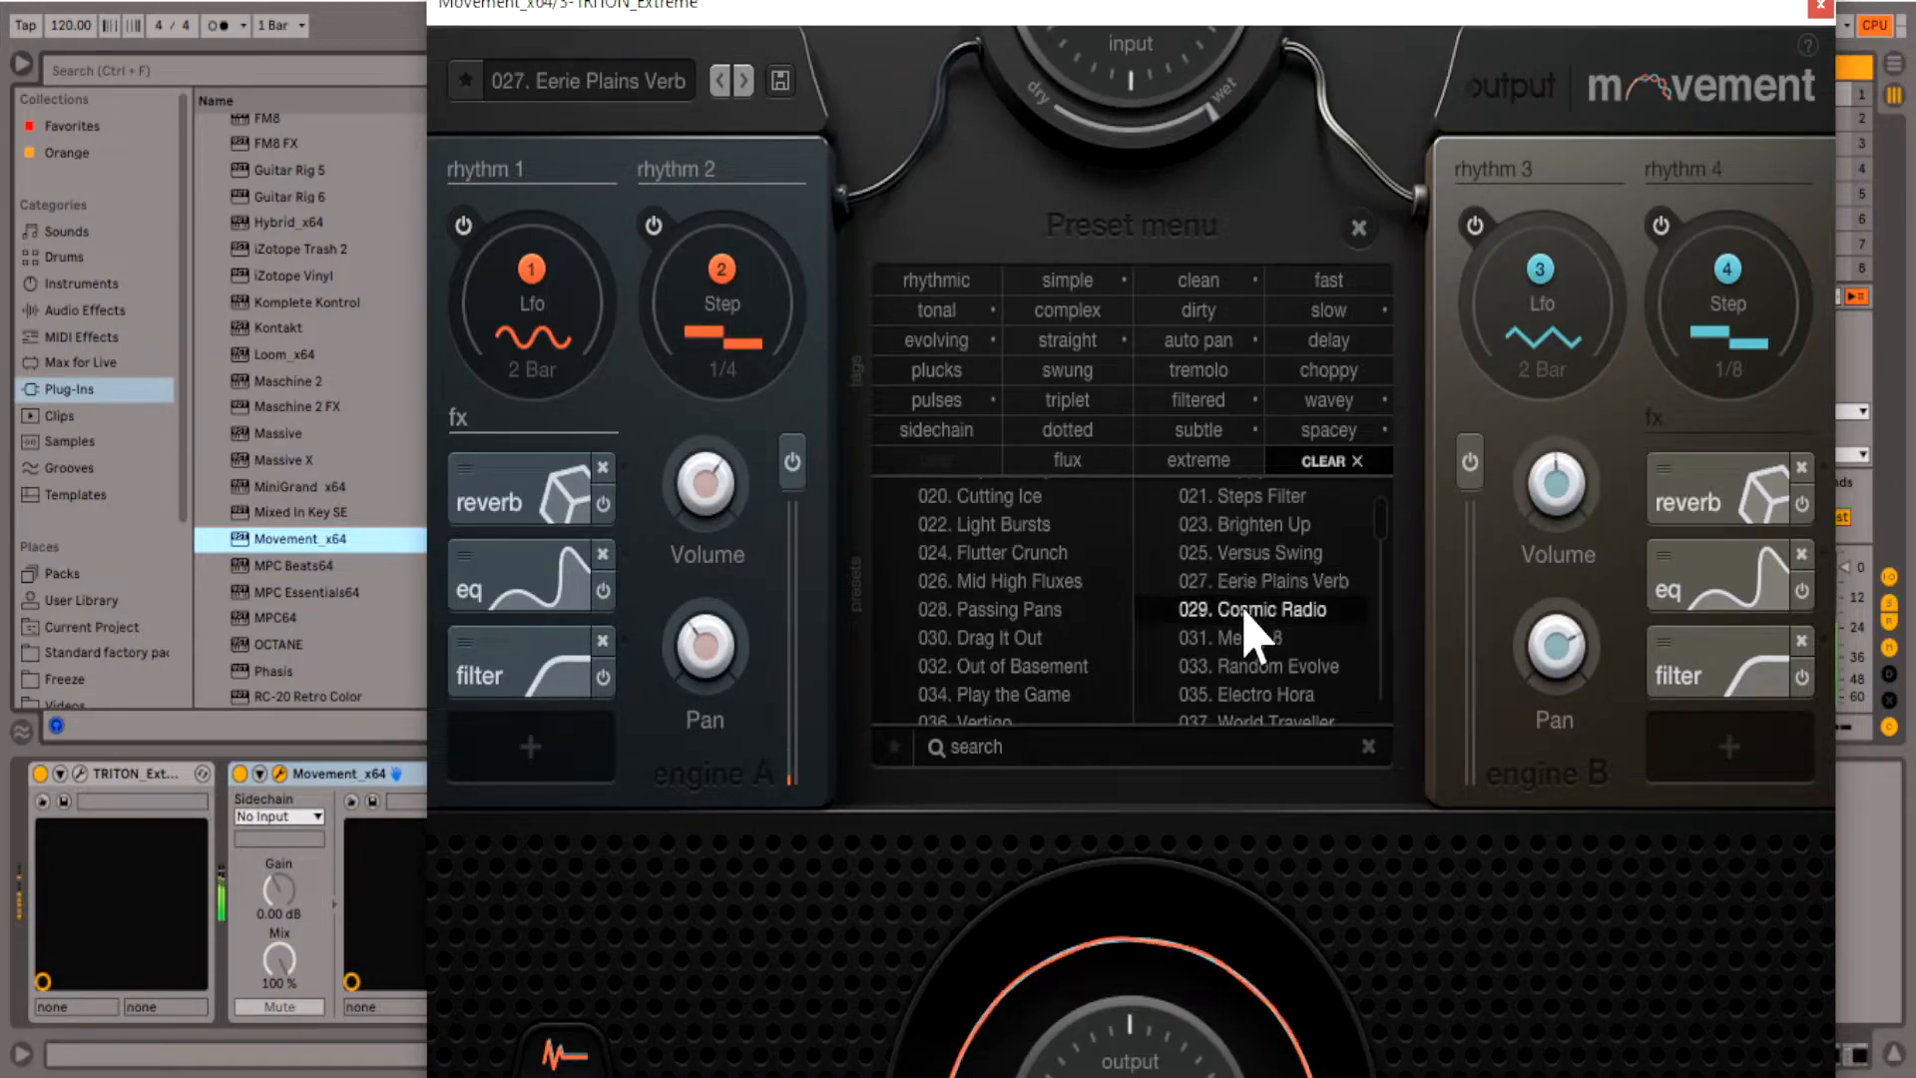
click(1237, 644)
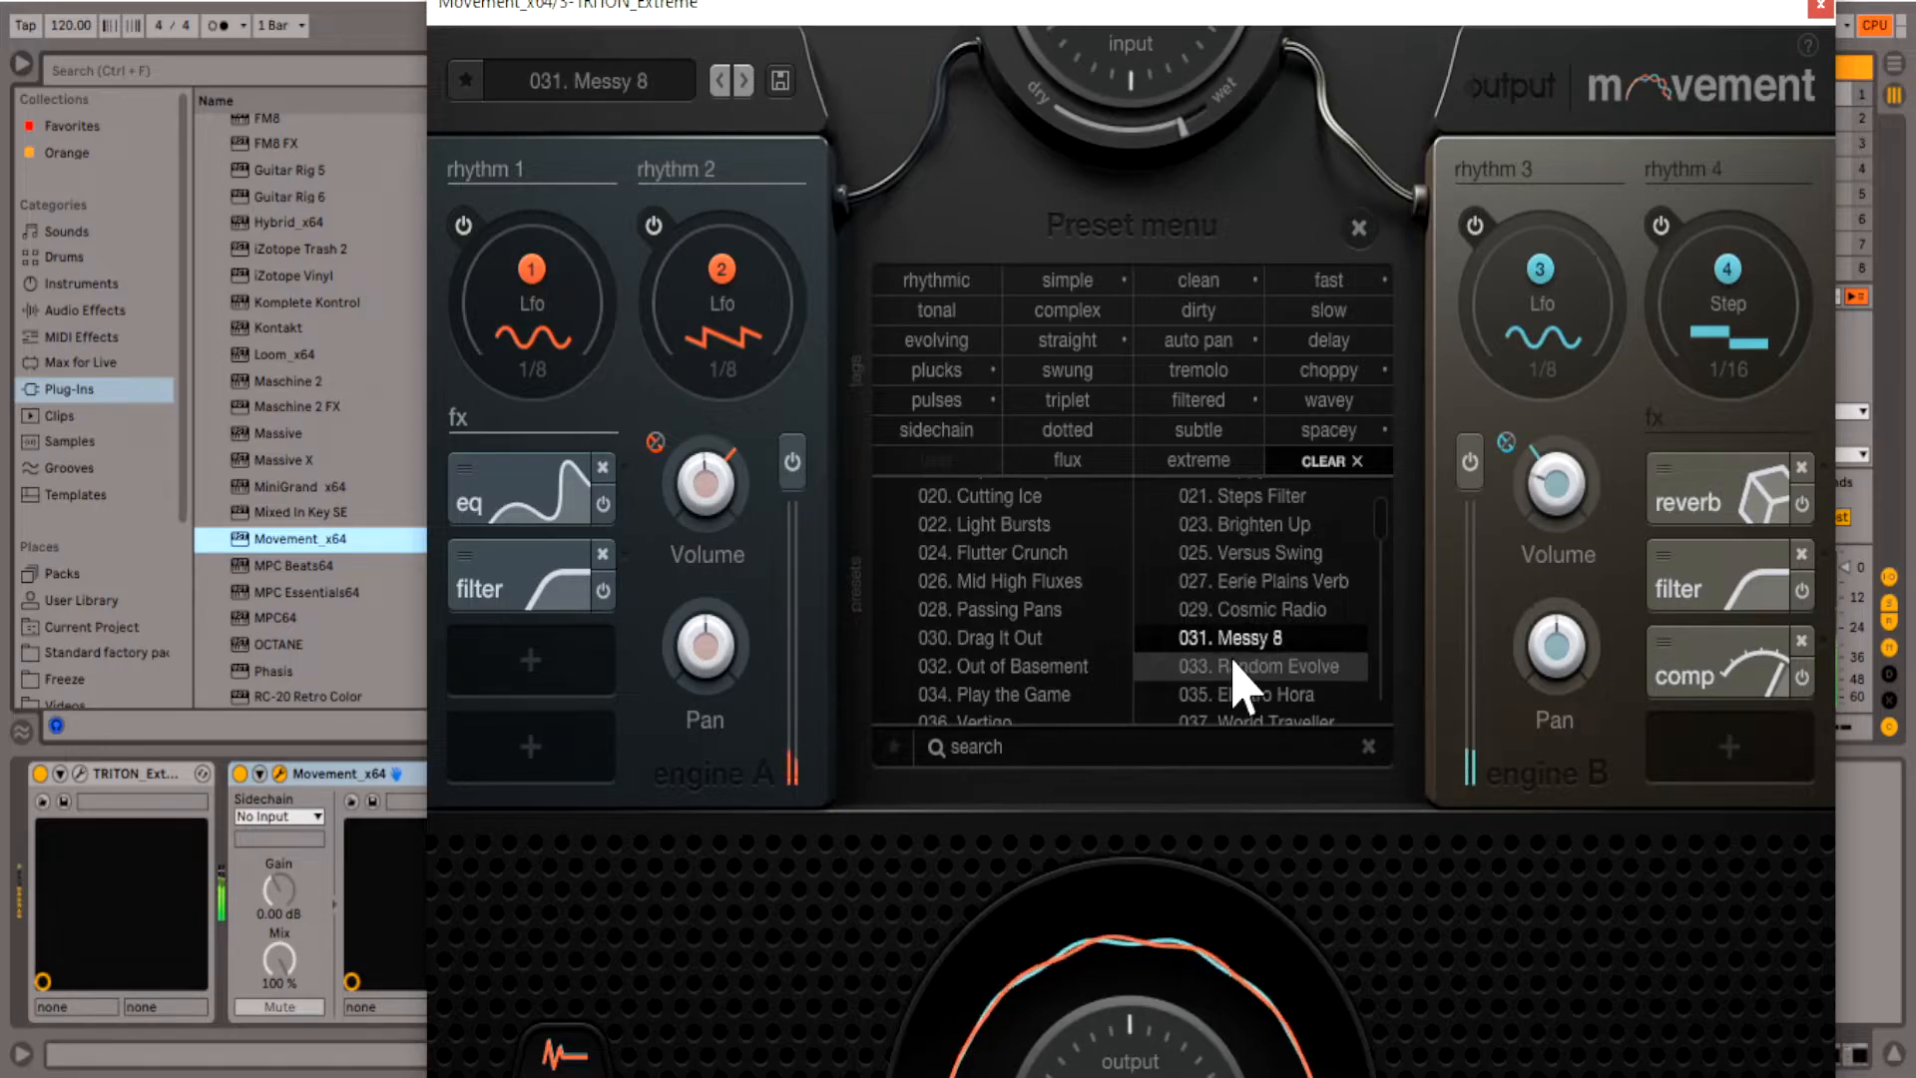
click(1243, 669)
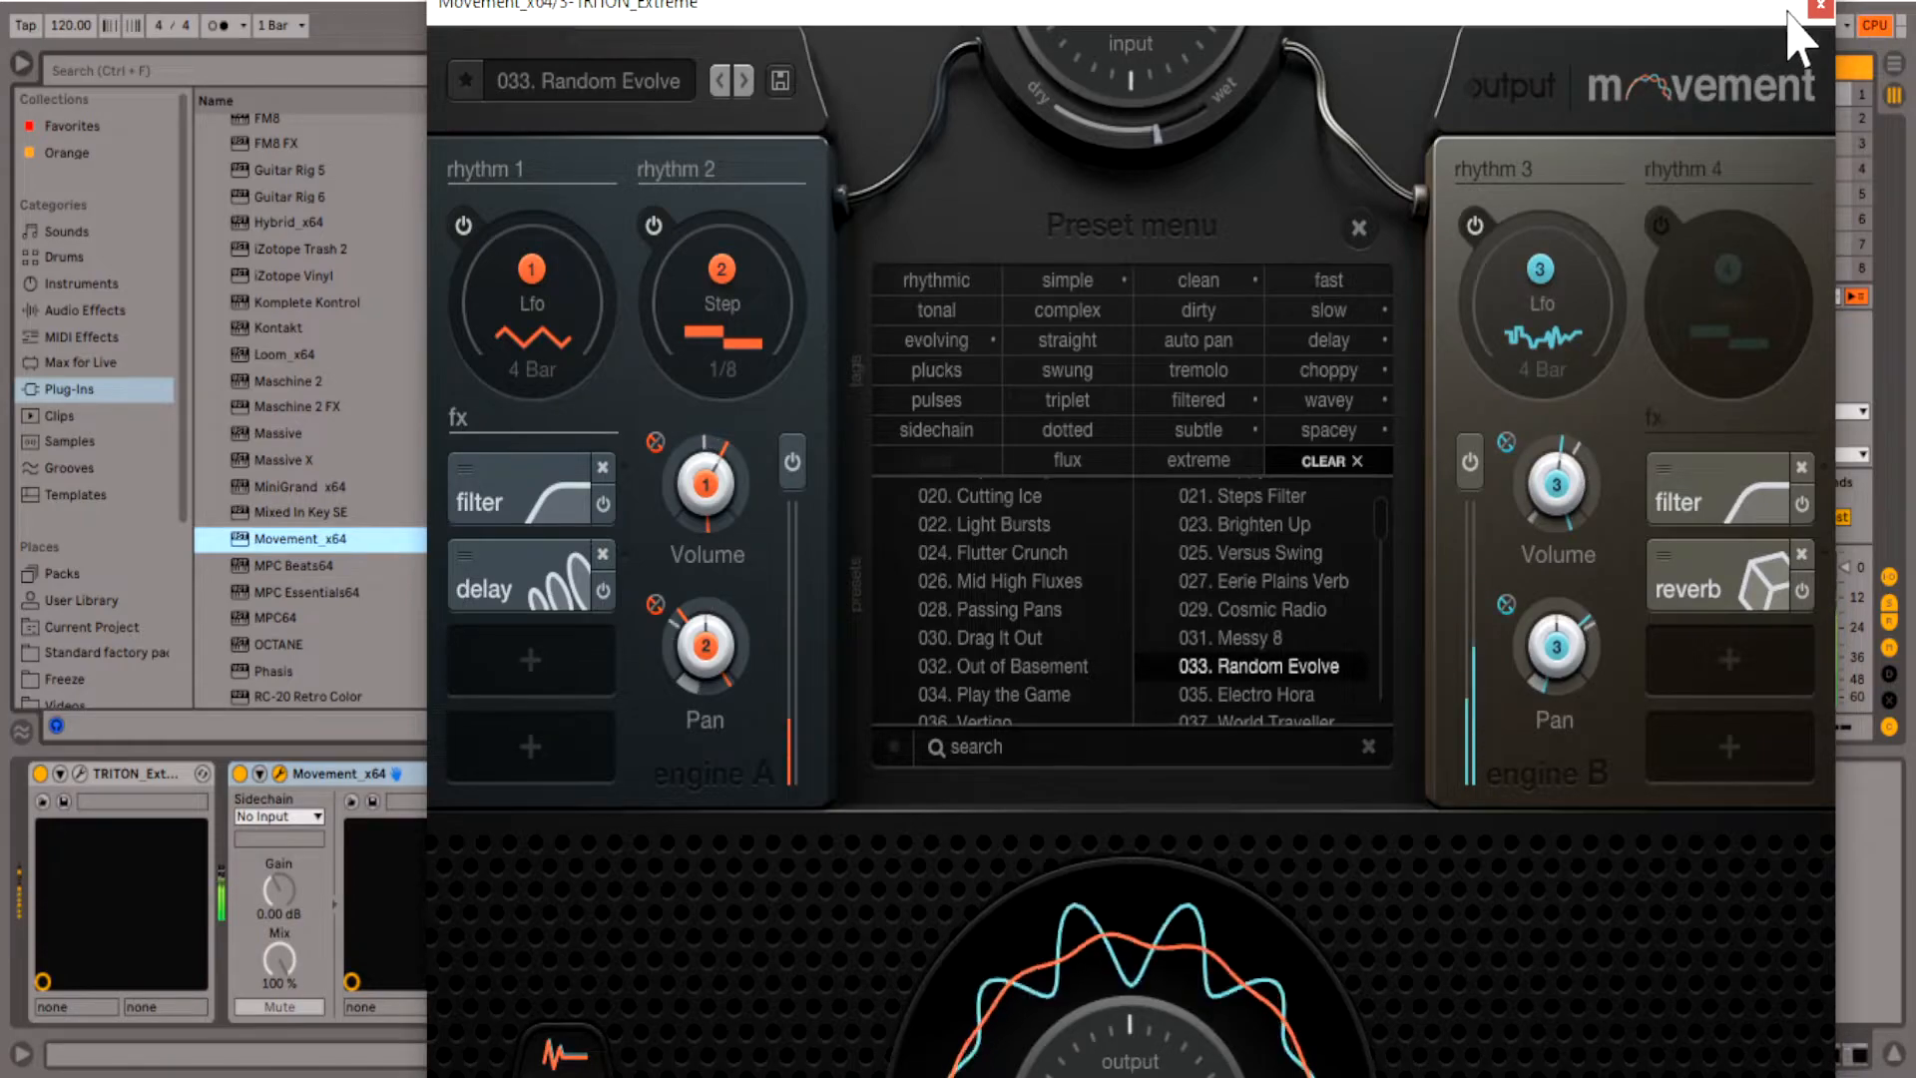
- Load the preset 035. Electro Hora in Movement on track 3 and close the plug-in window
scroll(1185, 649, down, 1)
click(1254, 602)
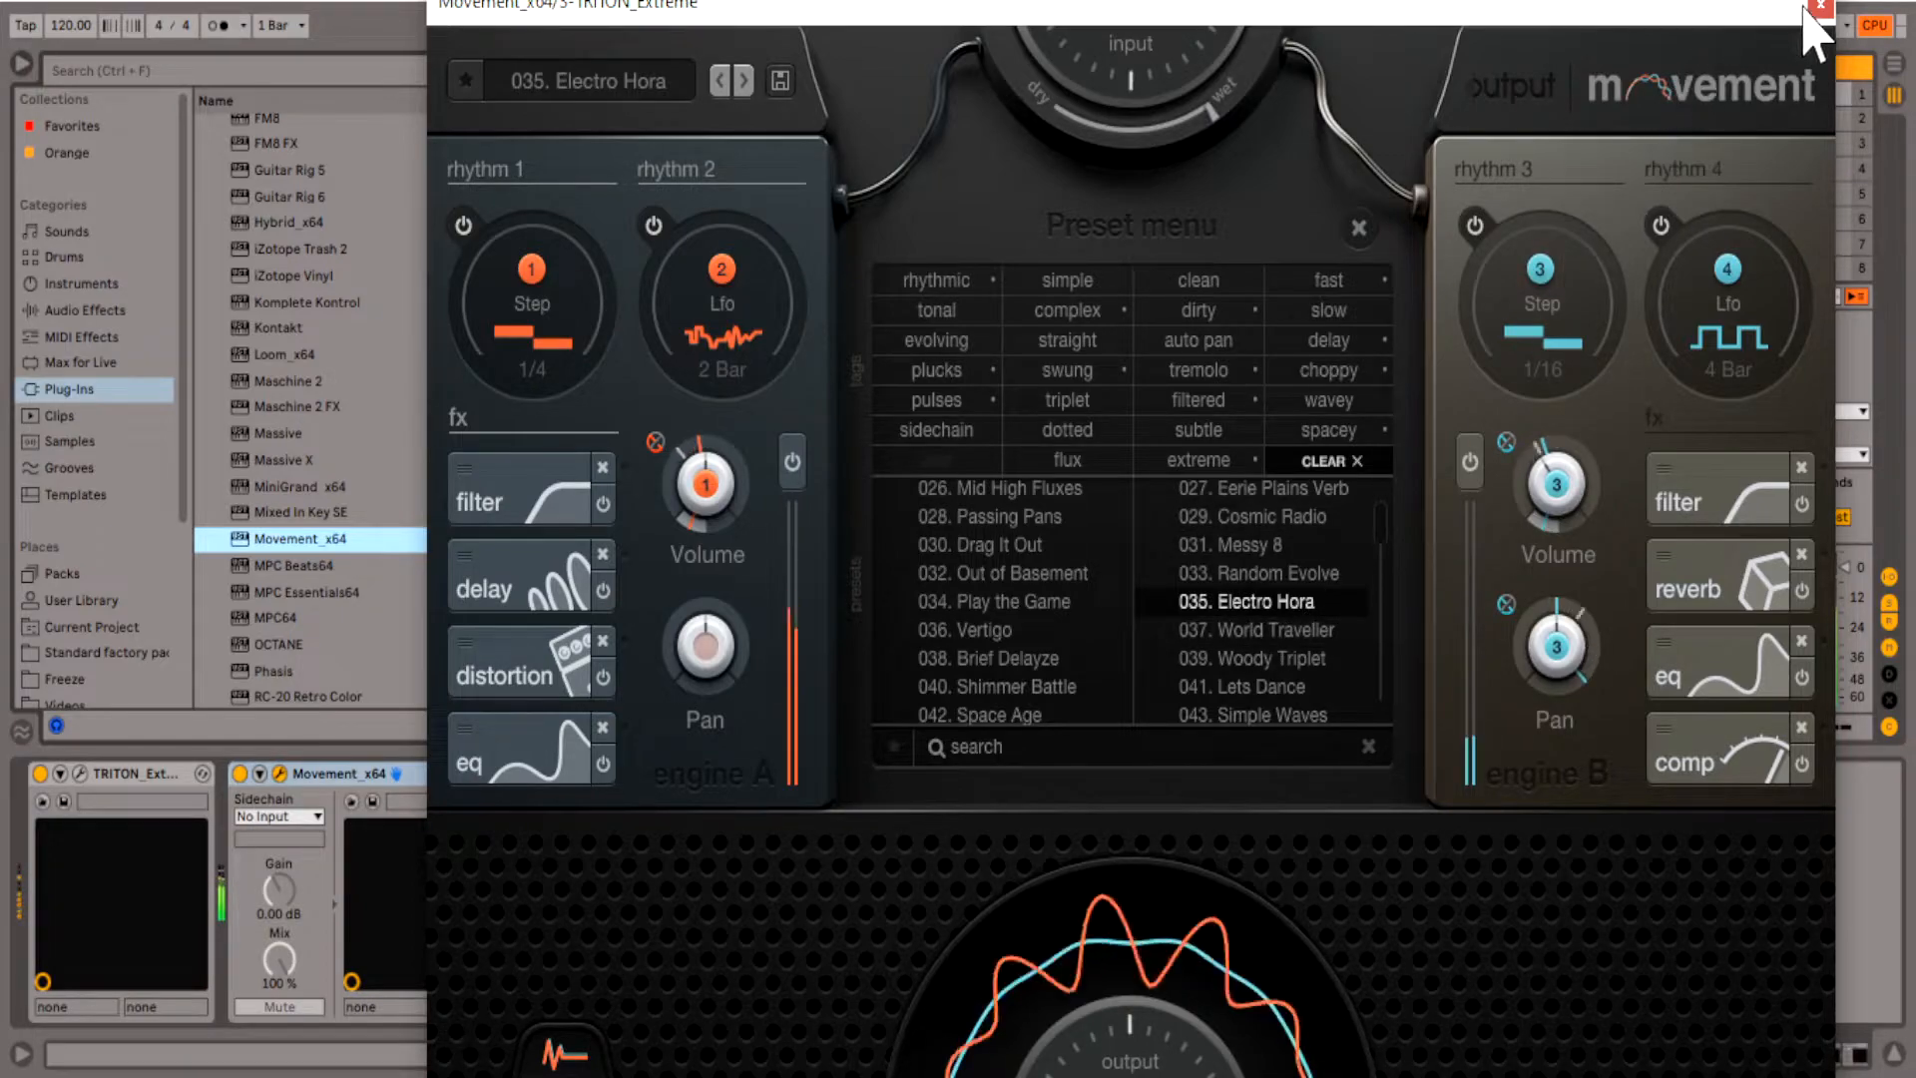
click(1819, 8)
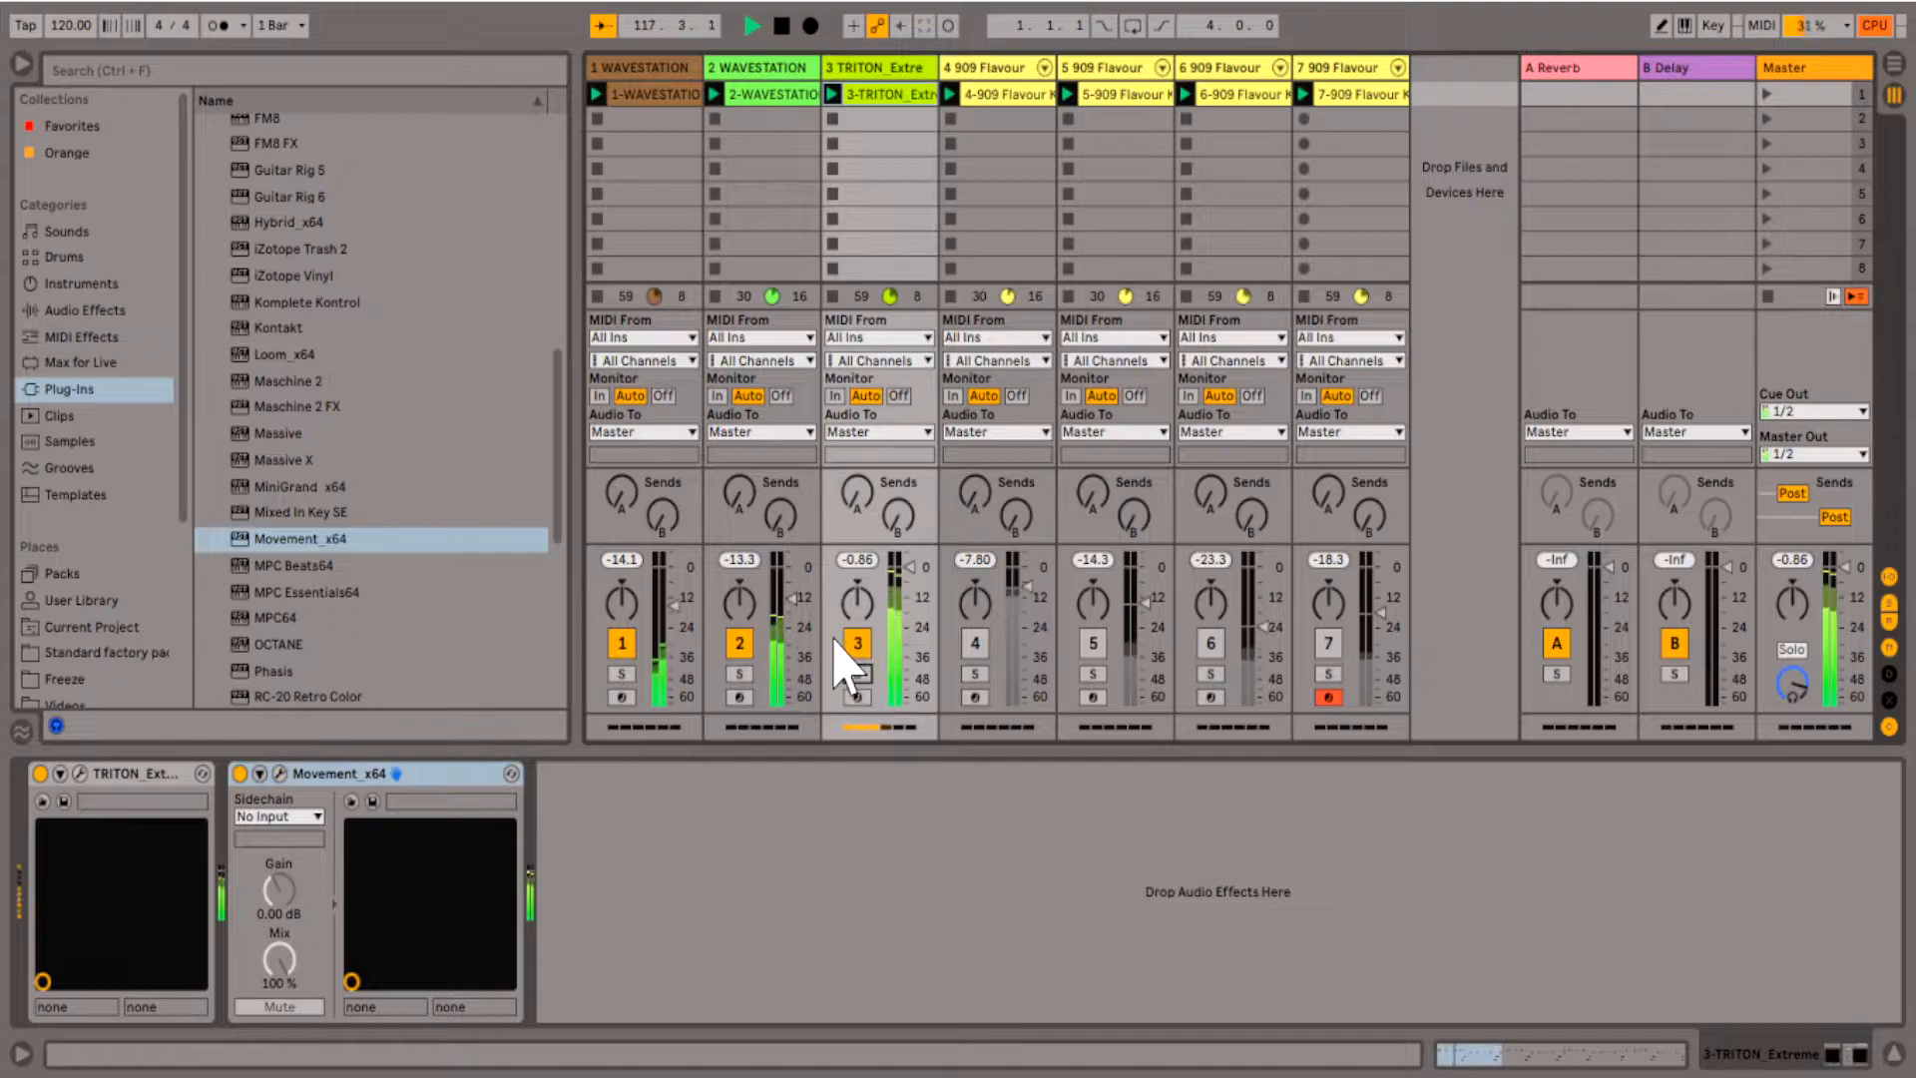
- Activate tracks 4 to 7, then solo track 6 and restart playback
click(974, 645)
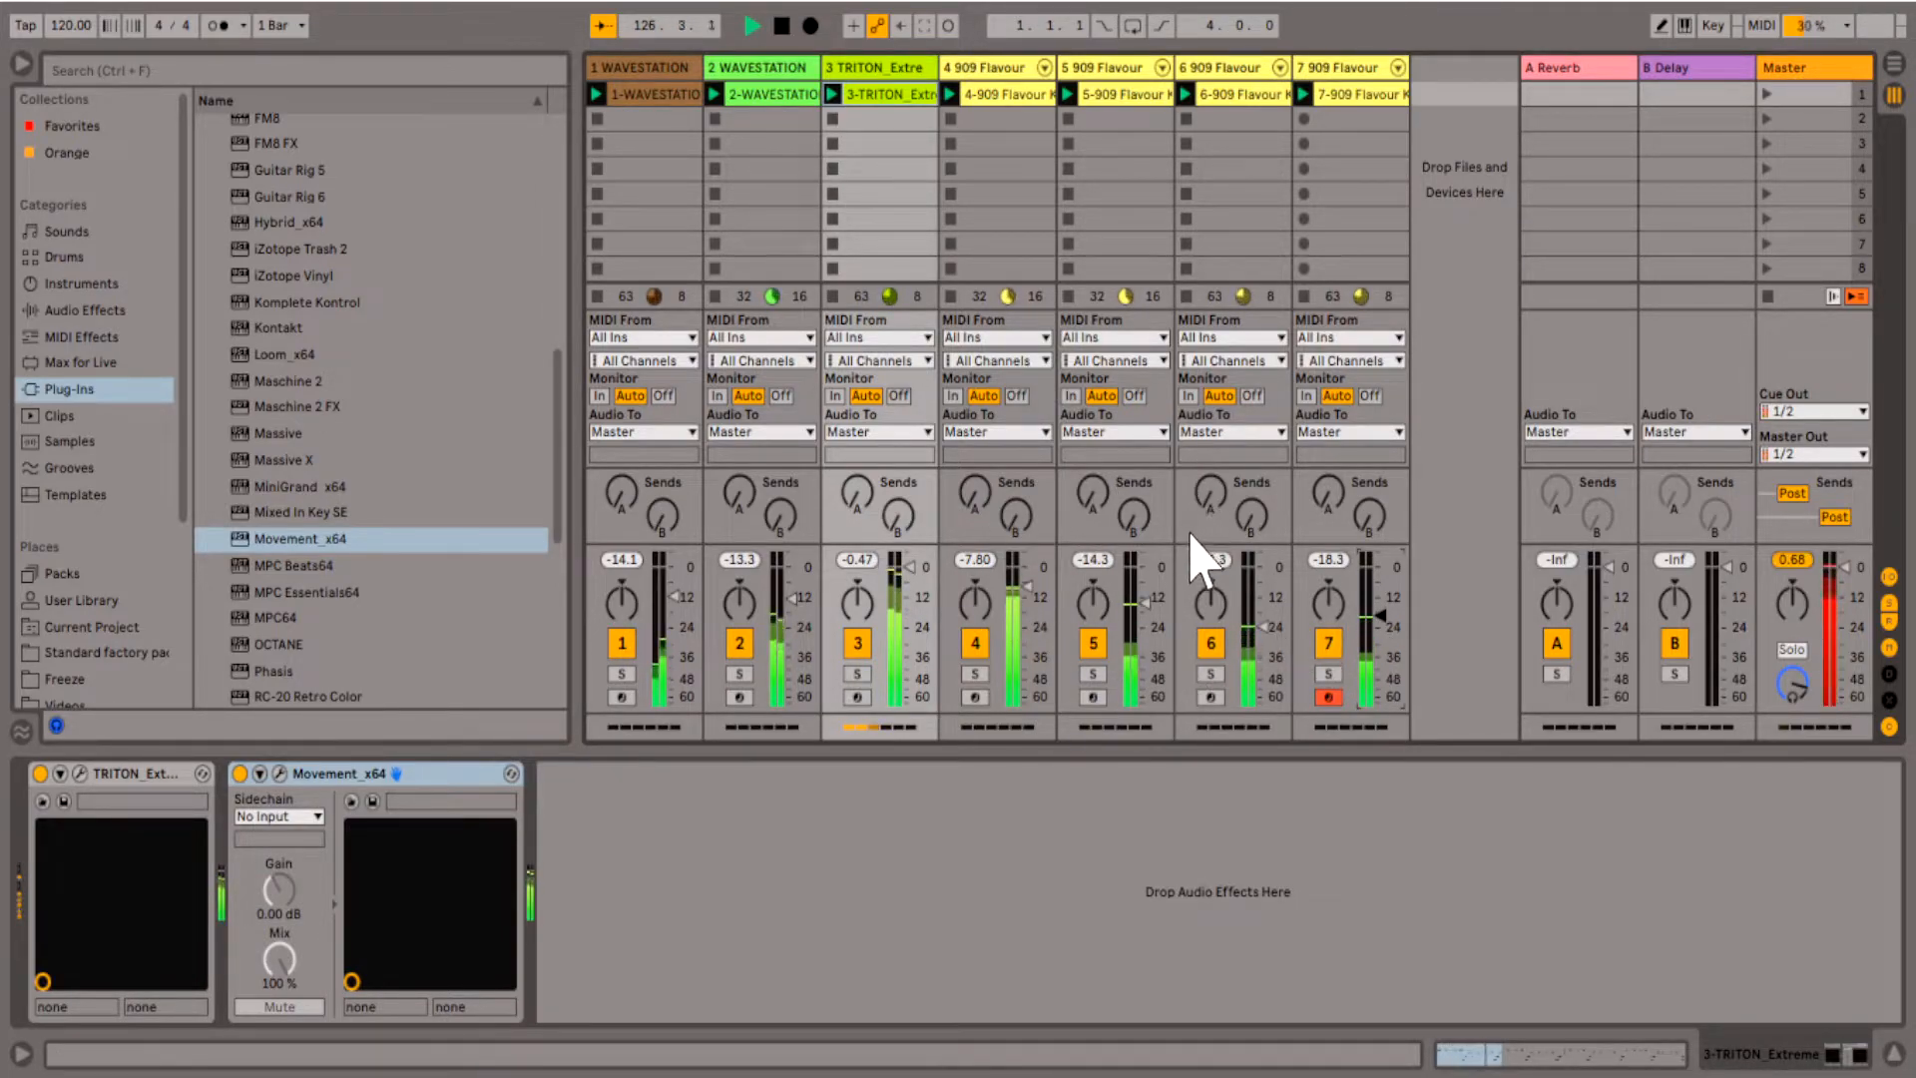
key(space)
click(1211, 673)
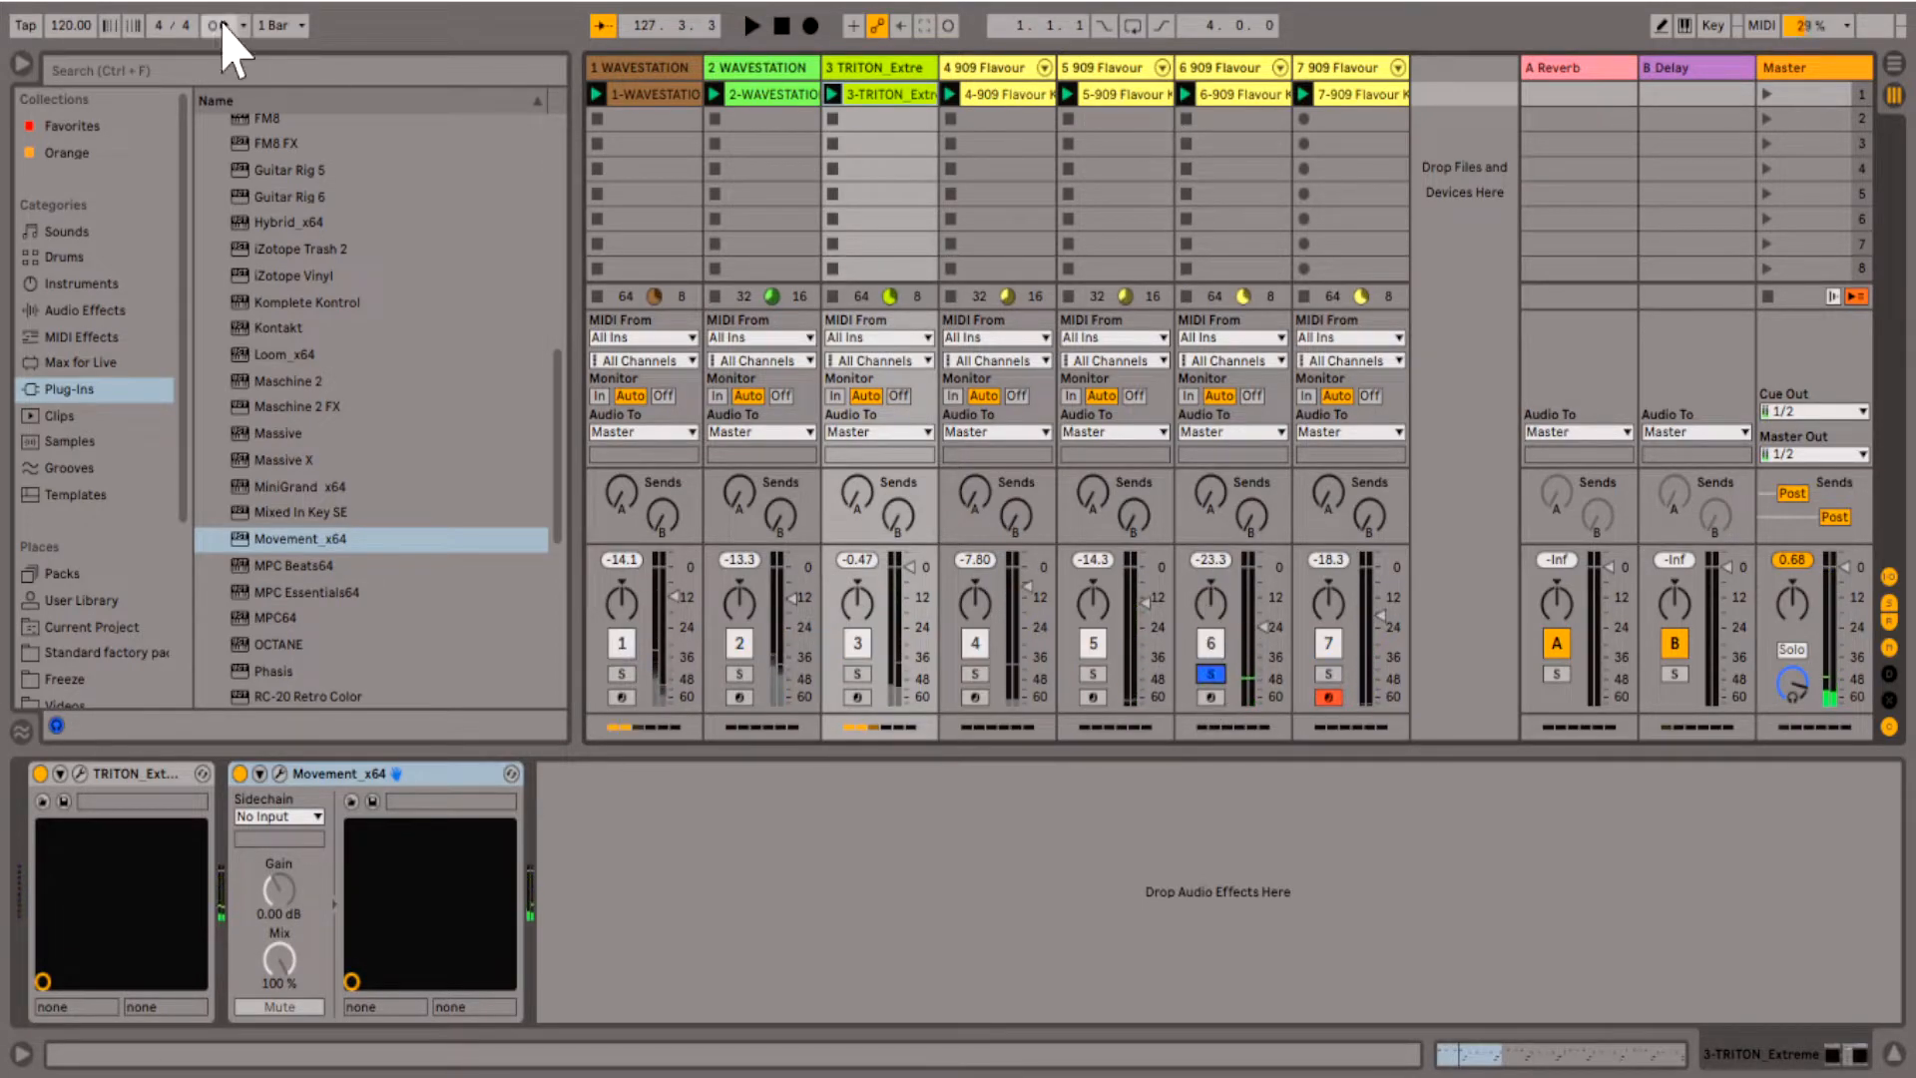
key(space)
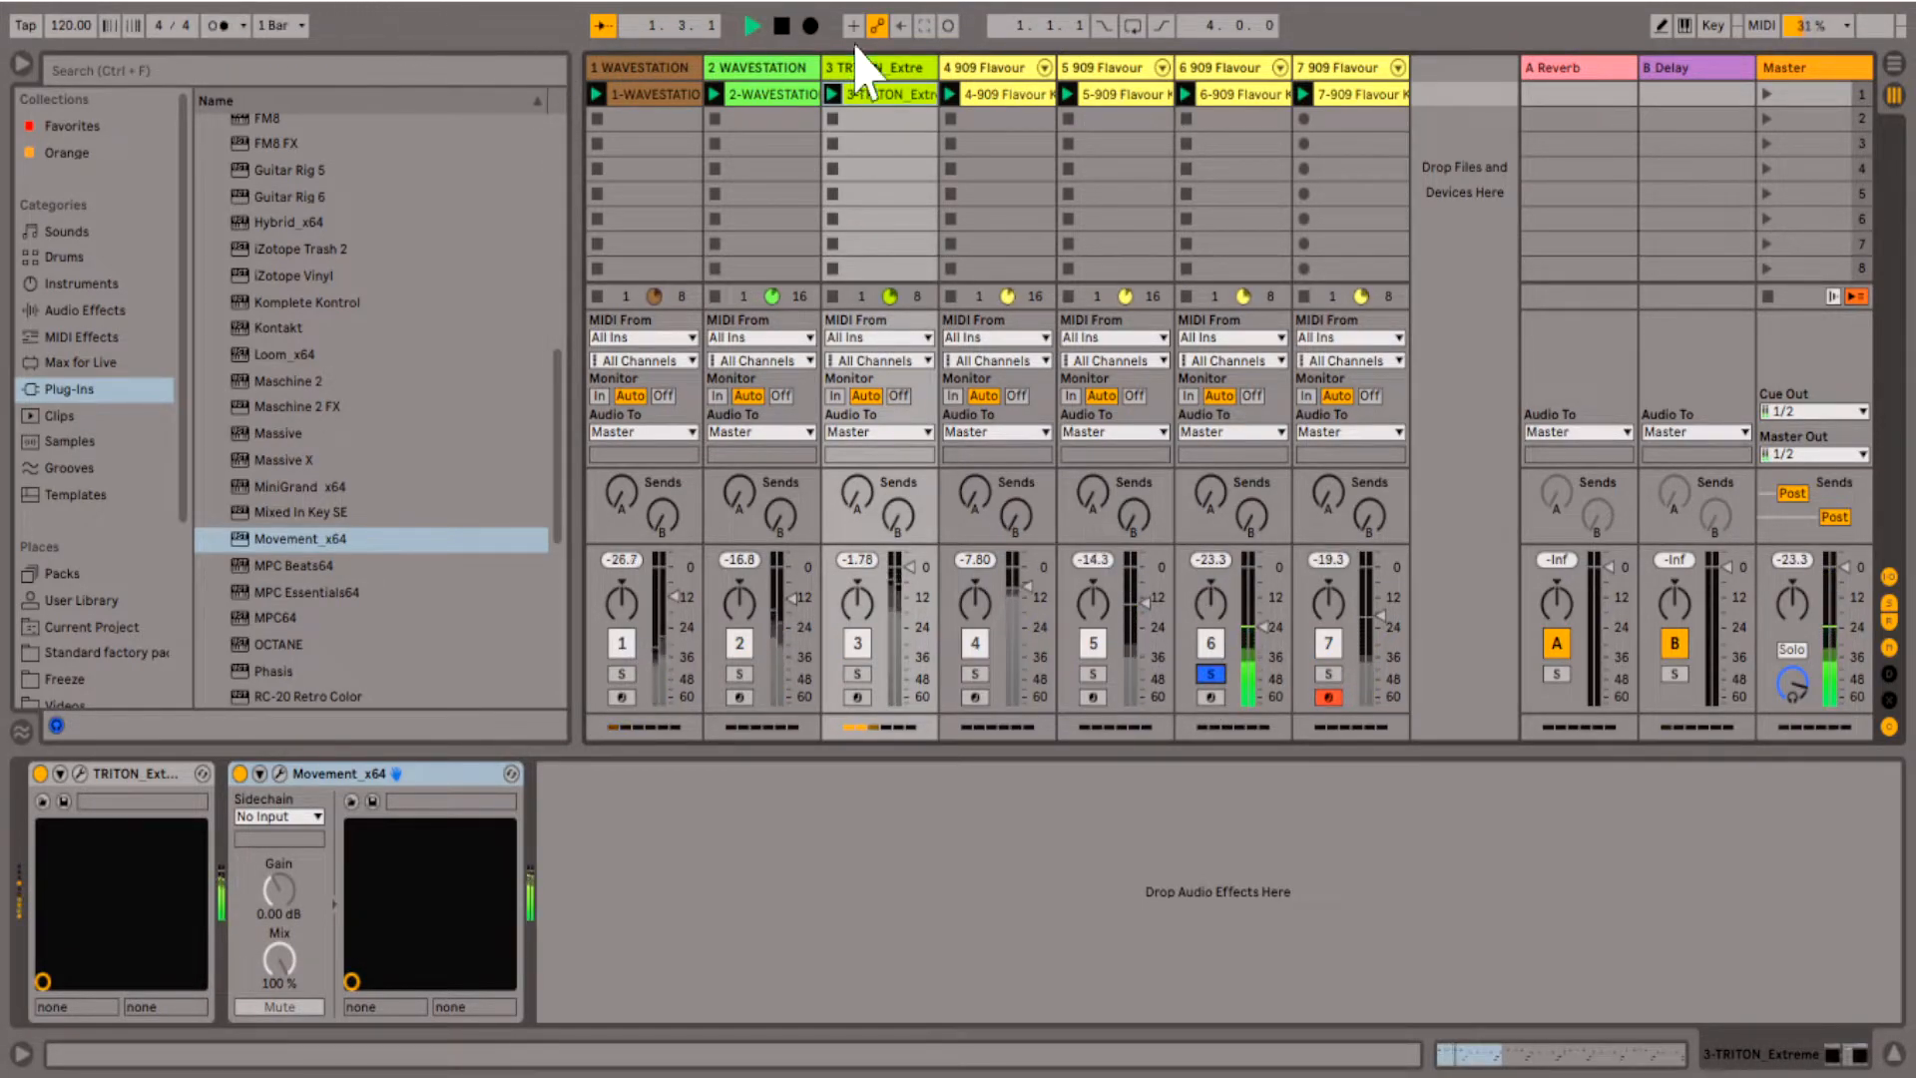
- Add the Movement_x64 effect to track 6, the 909 Flavour Kit, and show the settings of engine A's filter
click(1224, 70)
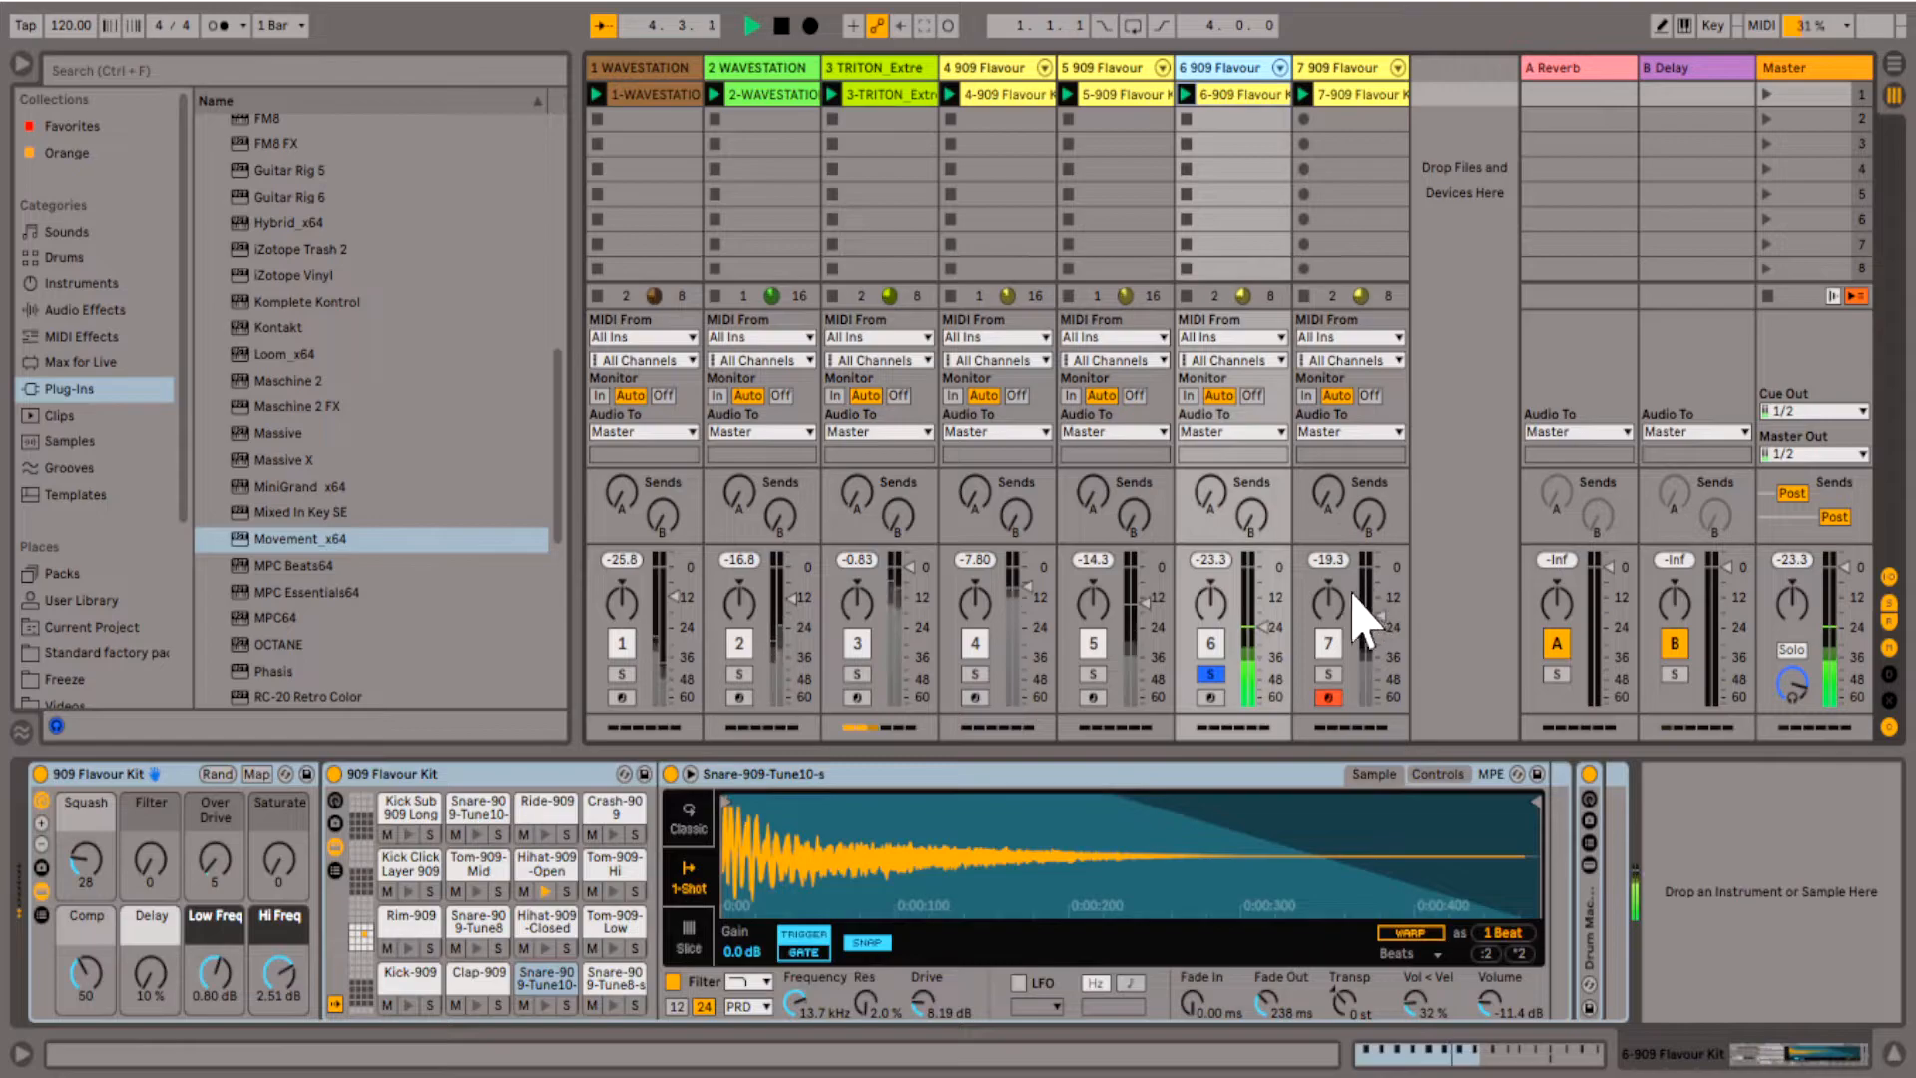
key(space)
drag(290, 539, 1243, 82)
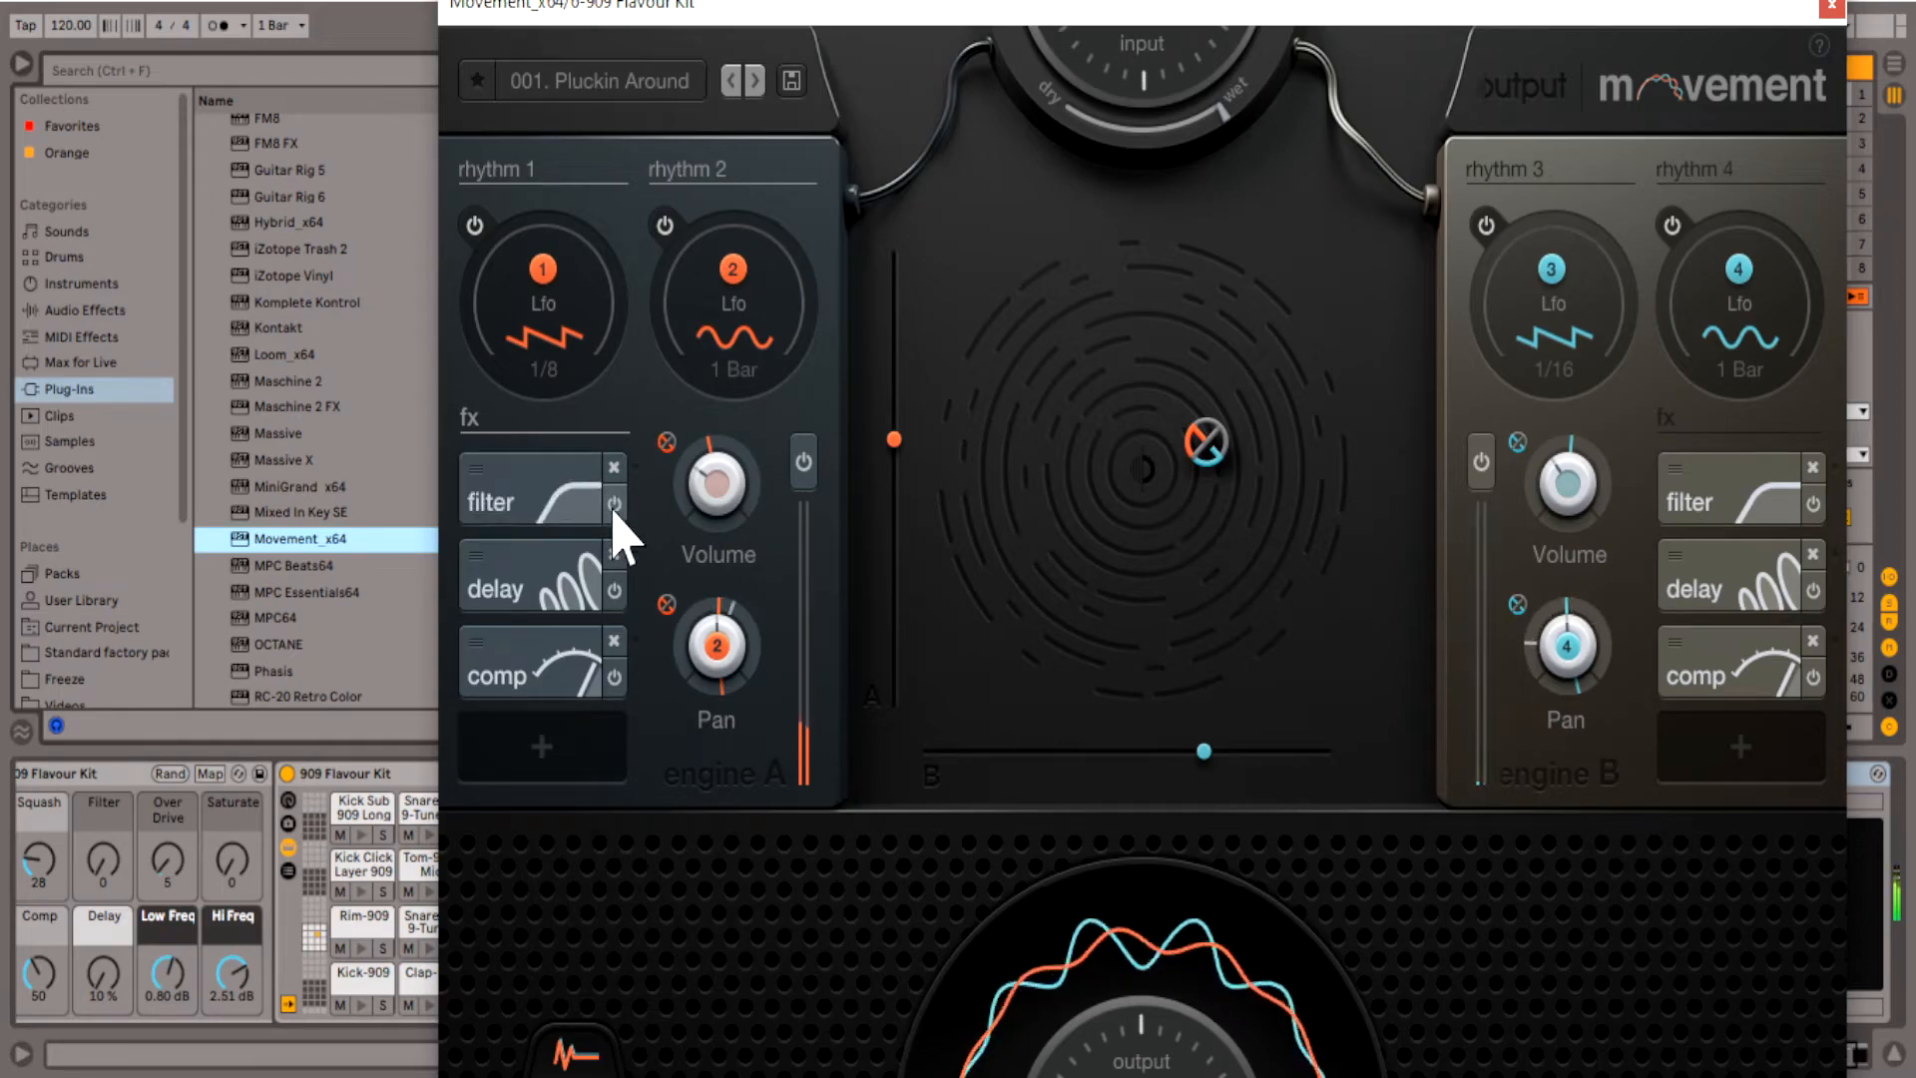
mouse_move(578, 505)
mouse_down()
mouse_move(547, 514)
mouse_move(594, 504)
mouse_up()
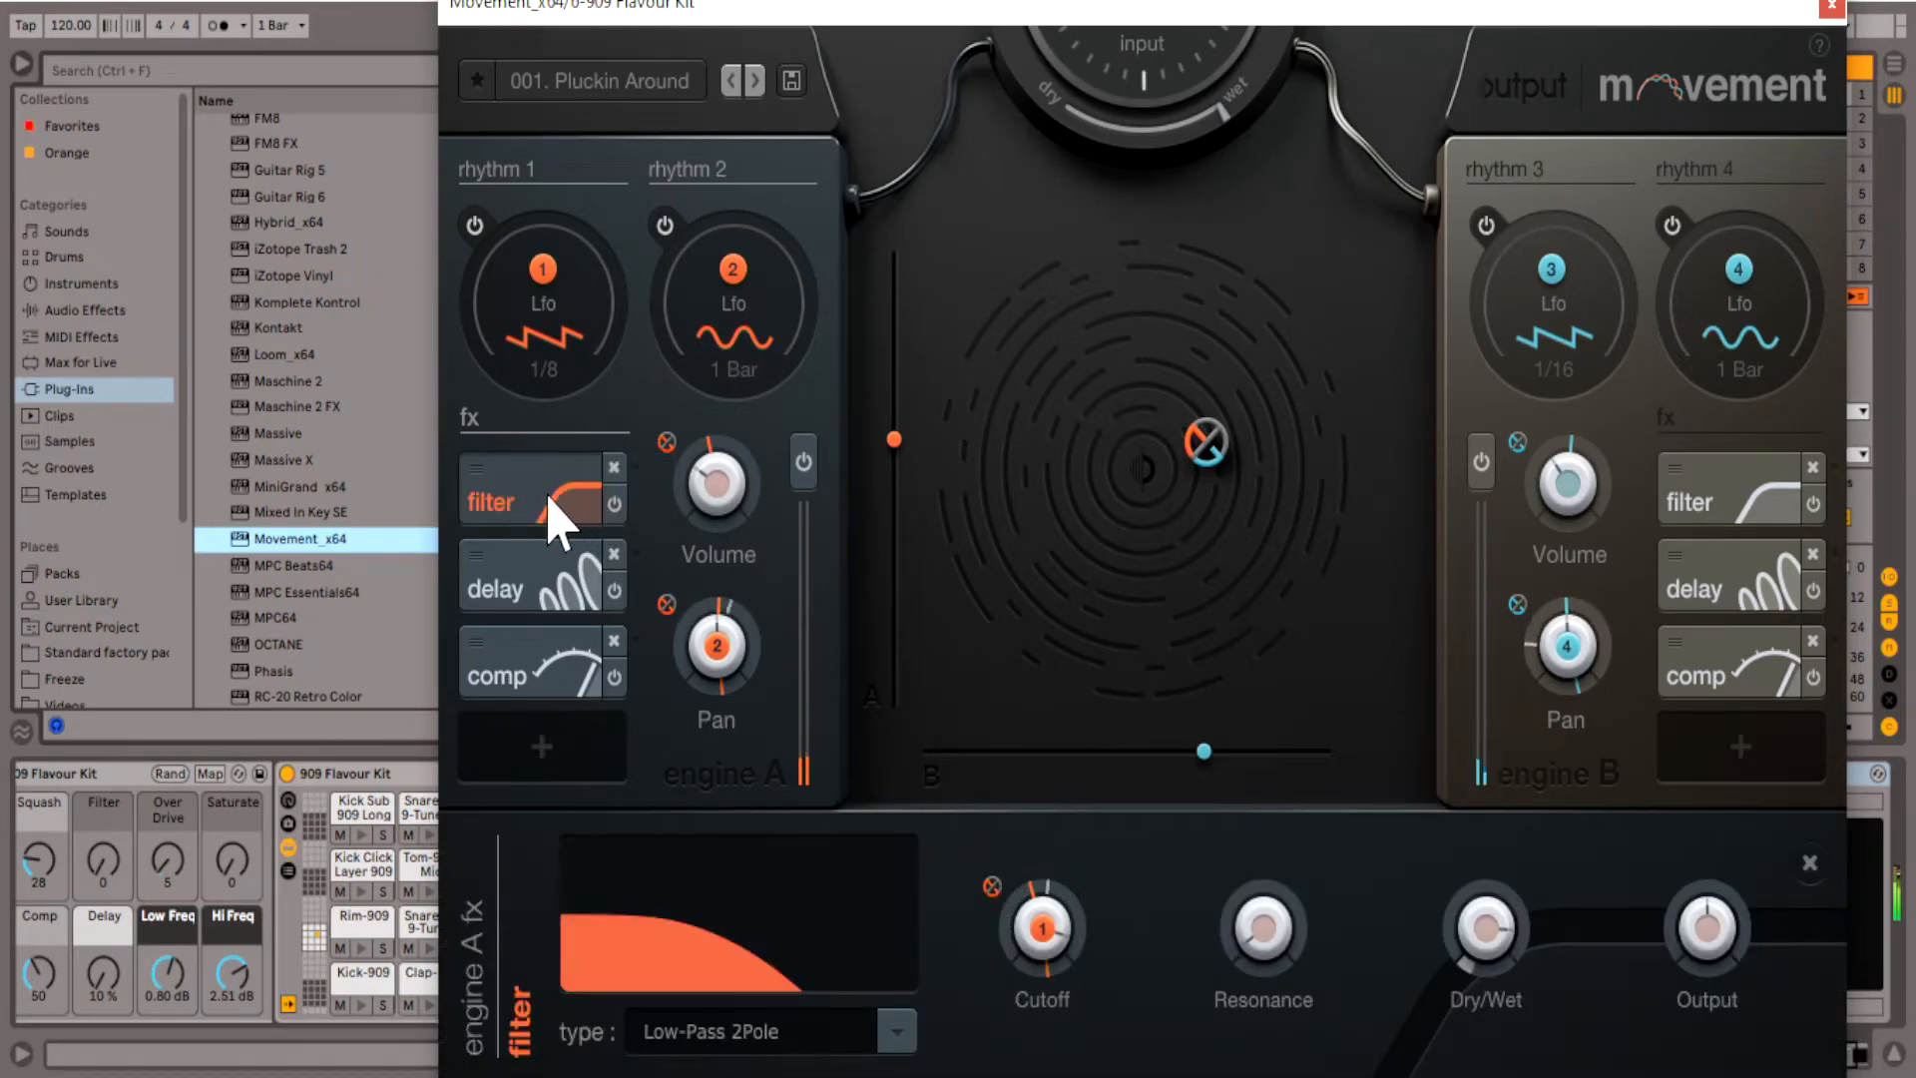
drag(540, 519, 1782, 773)
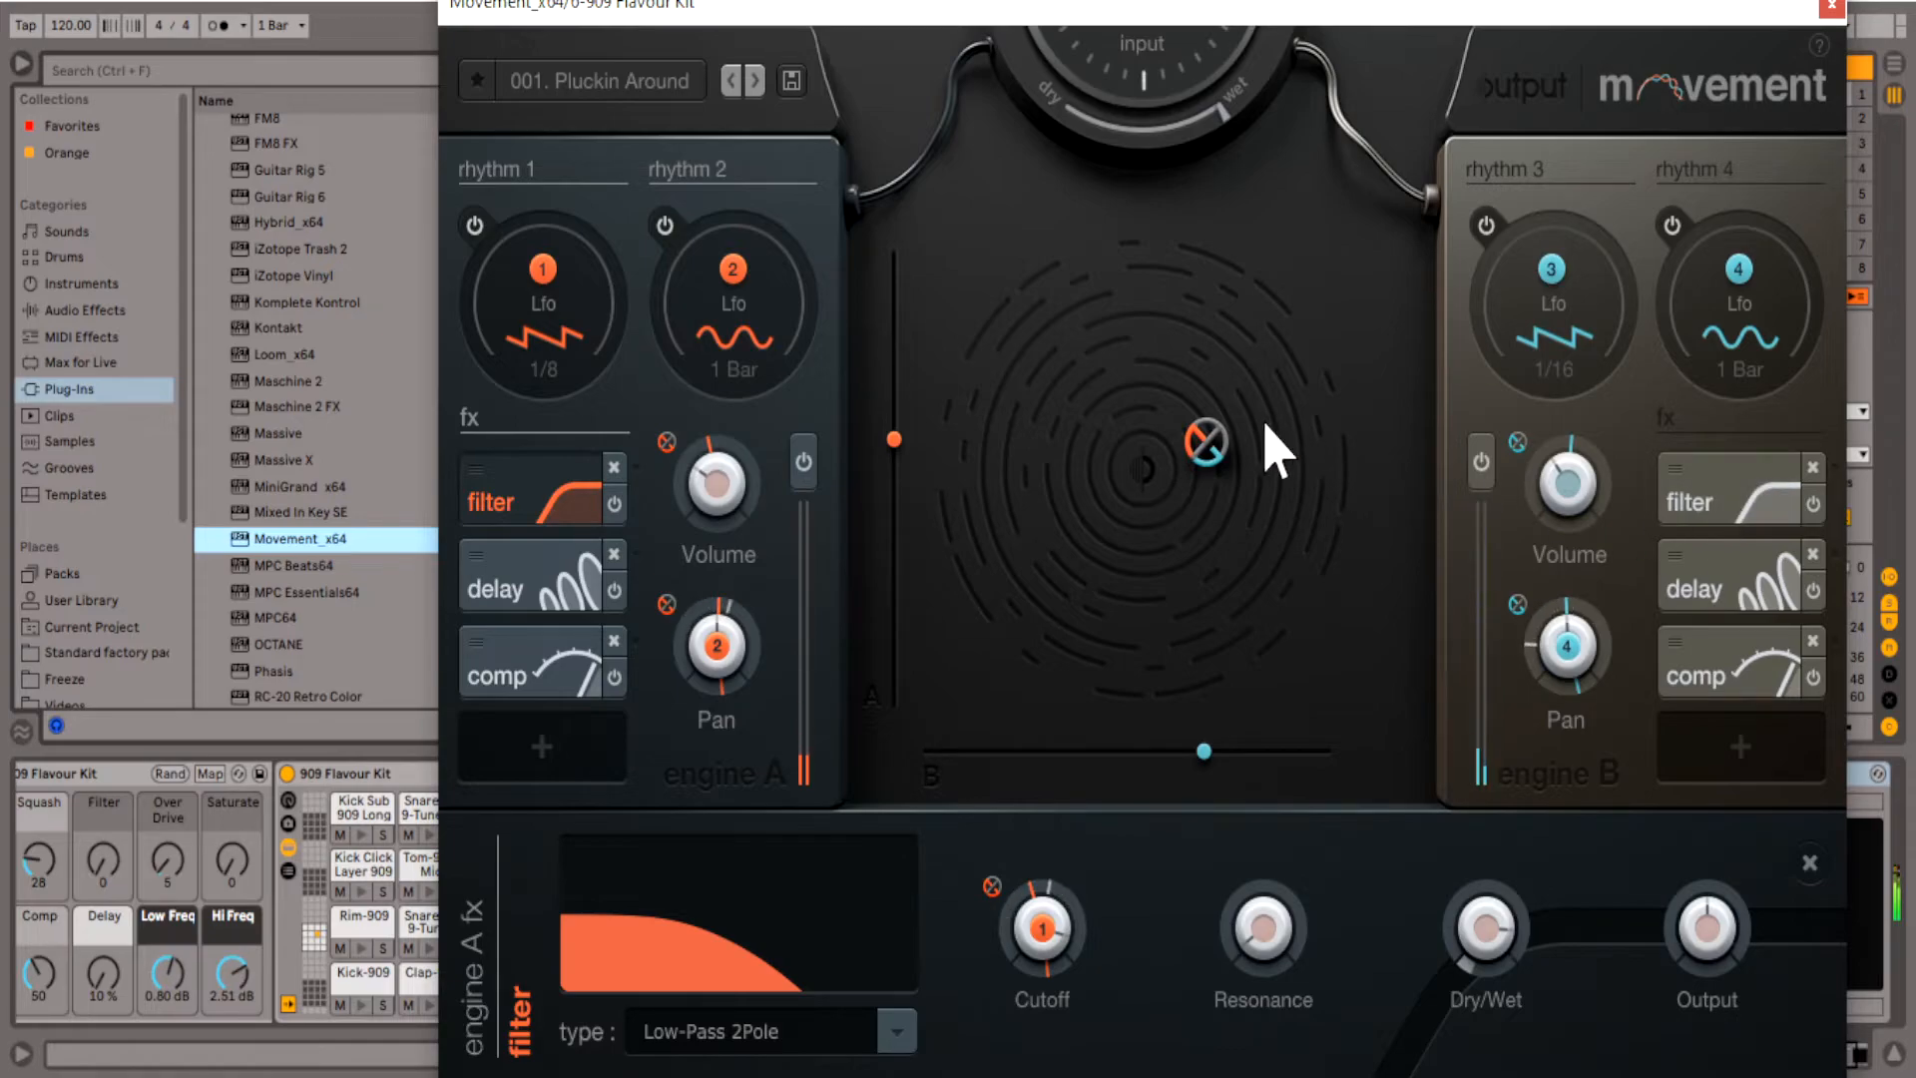
- Filter the Movement presets on track 6 by the clean tag and audition several from 067. Call N Response up to 042. Space Age
click(671, 80)
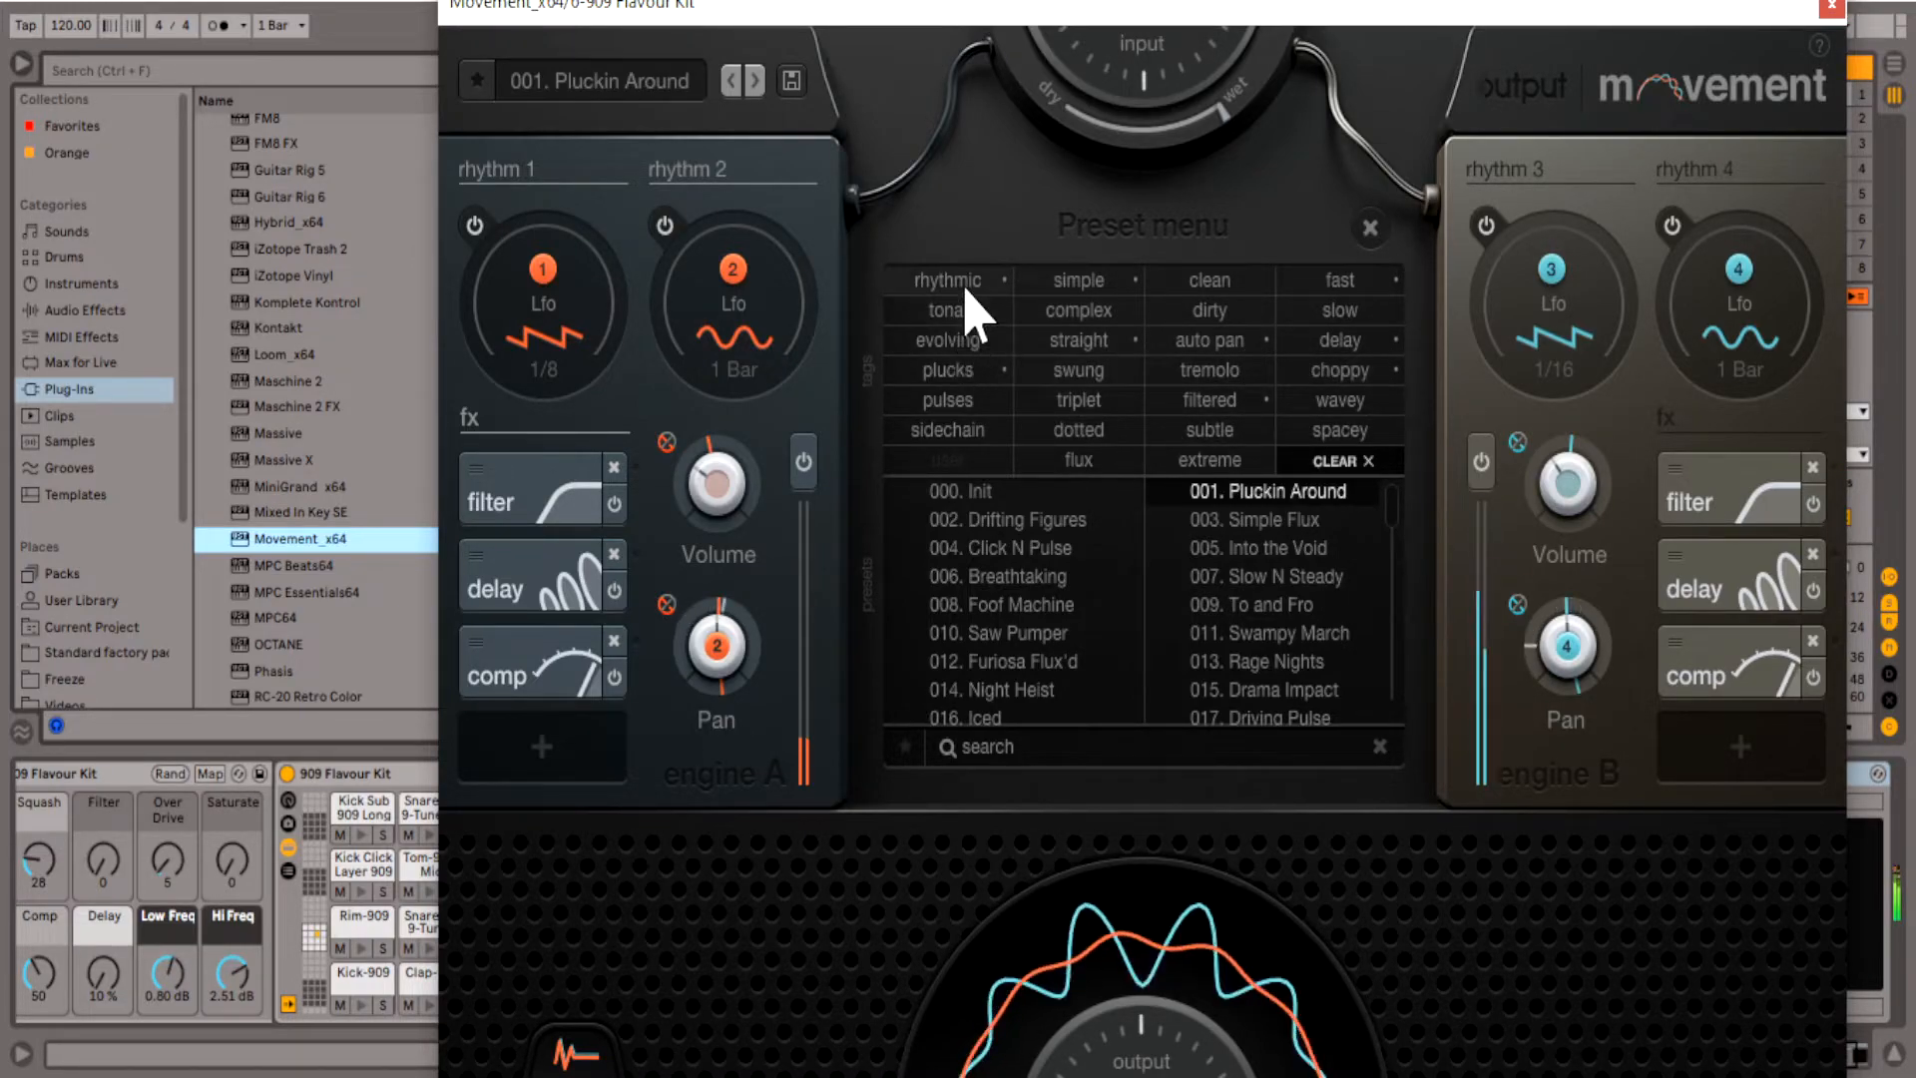
click(1225, 289)
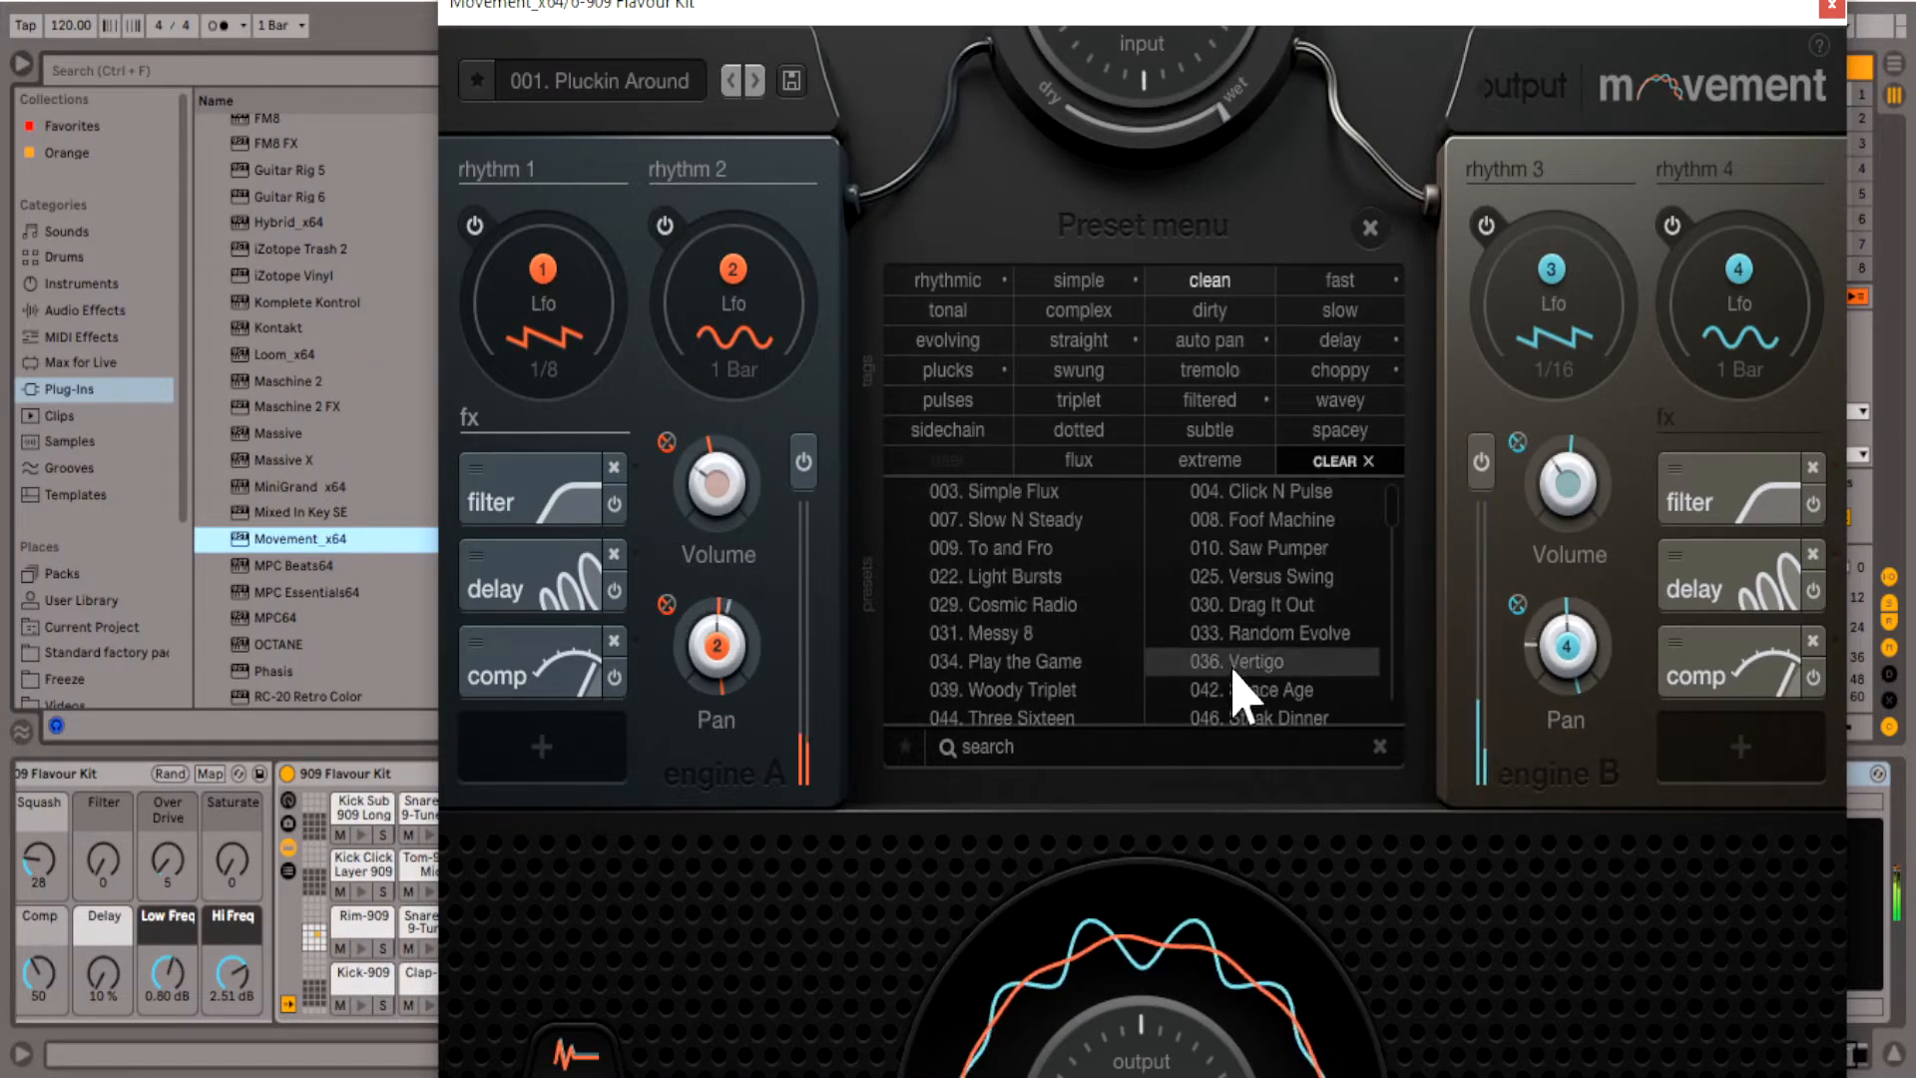
scroll(1234, 691, down, 2)
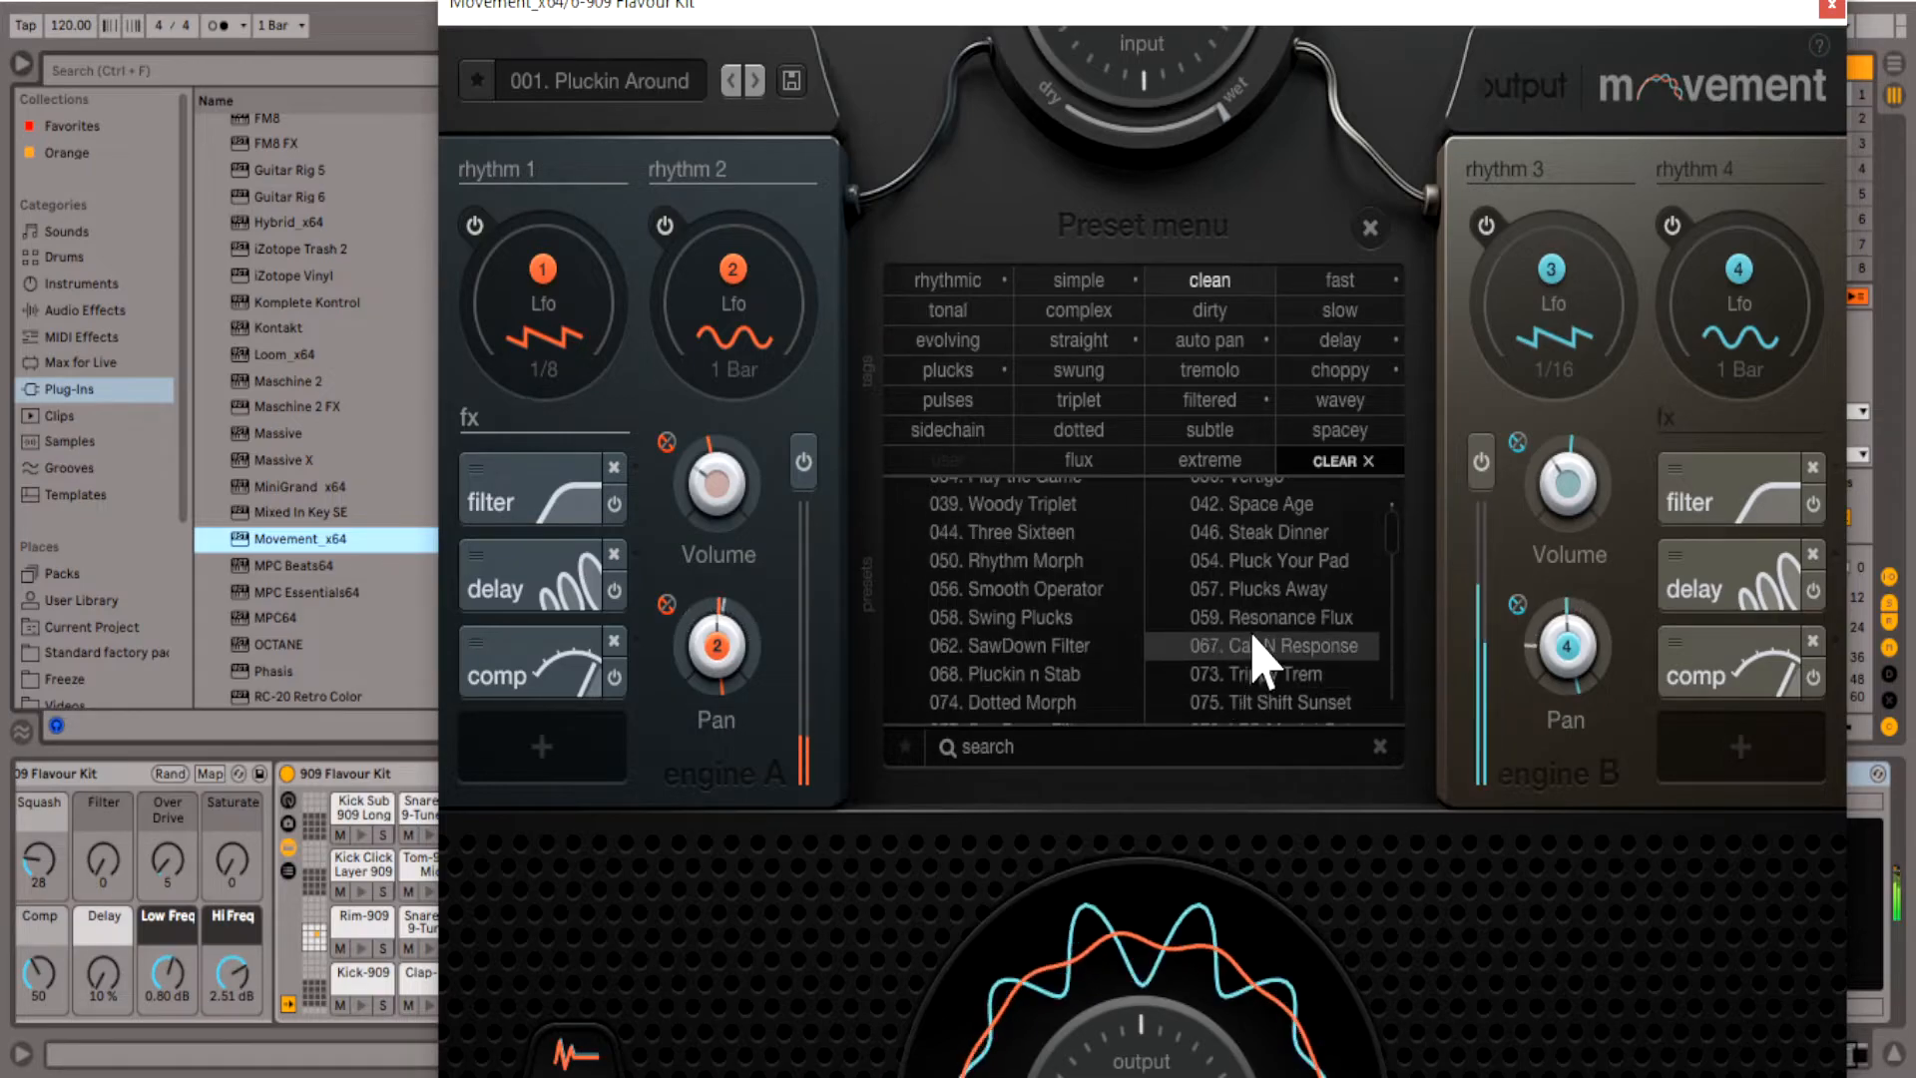
click(1259, 648)
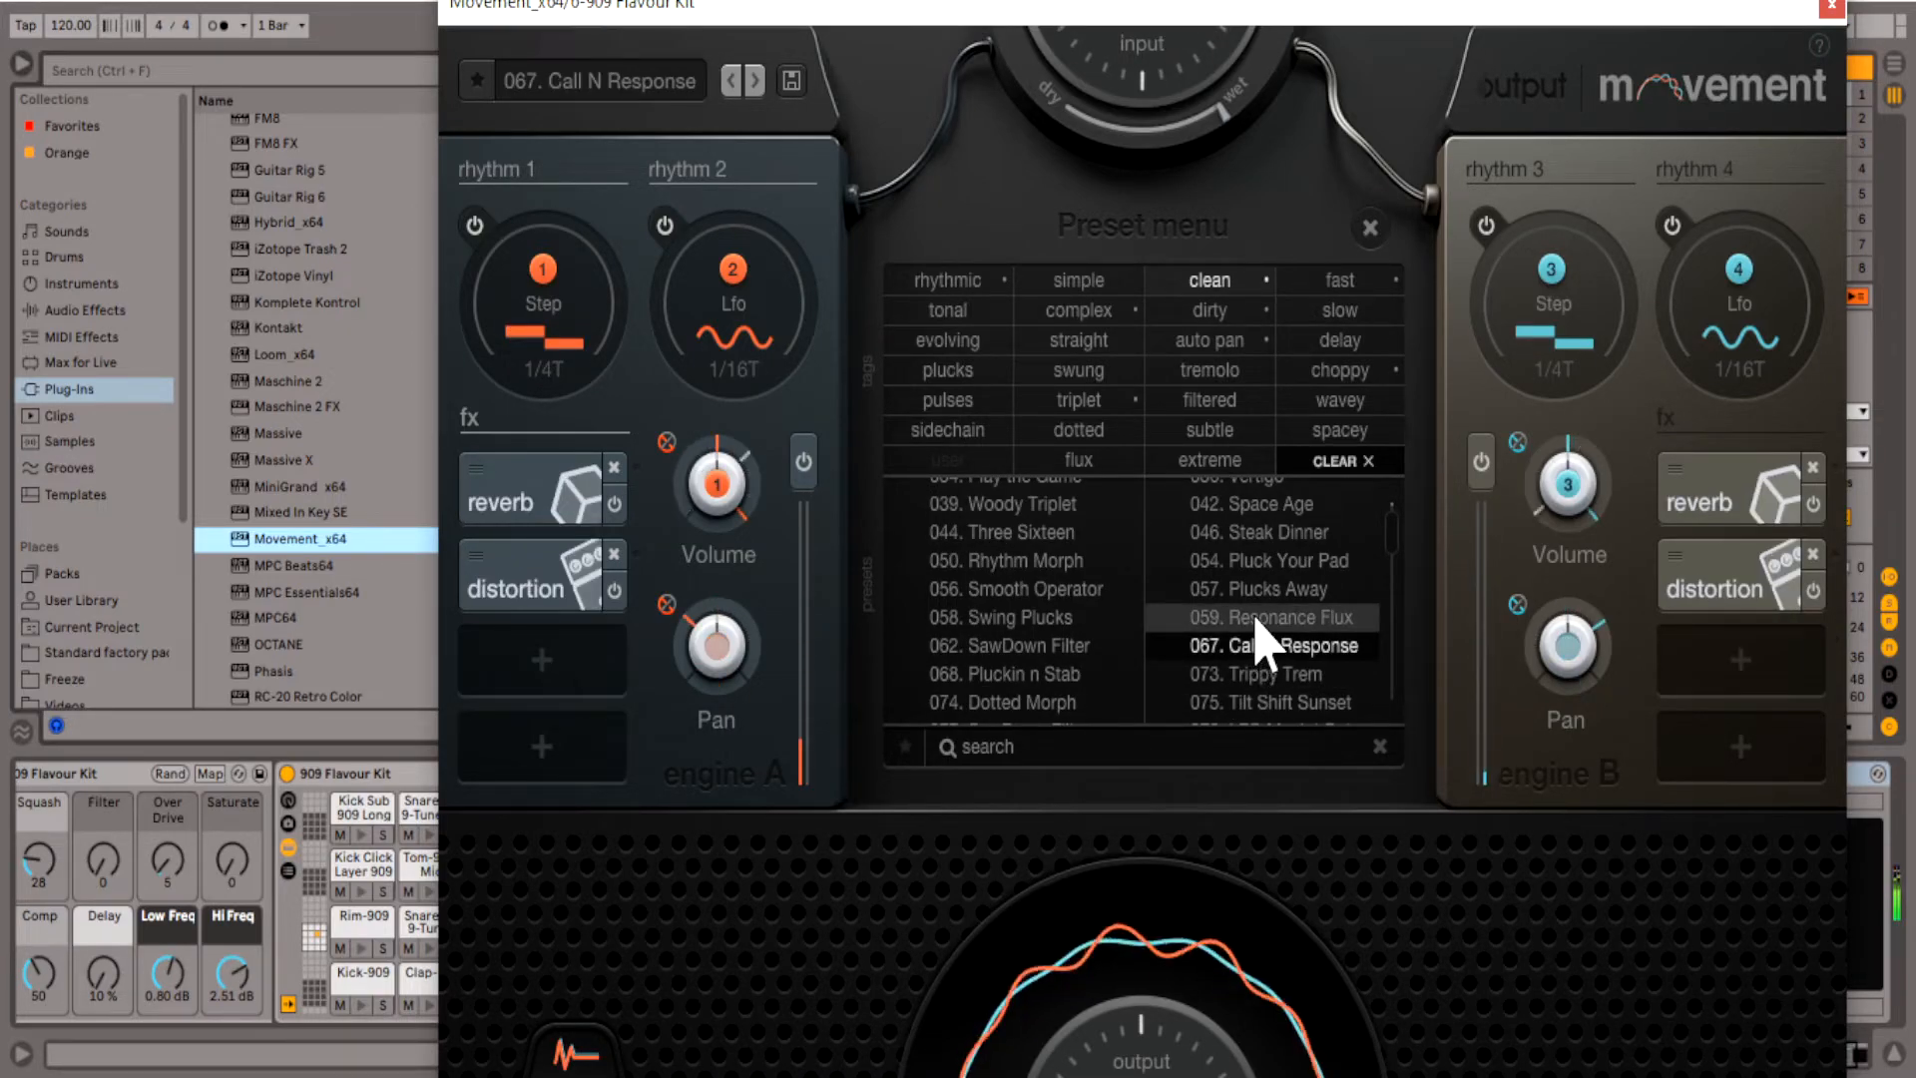
click(1255, 619)
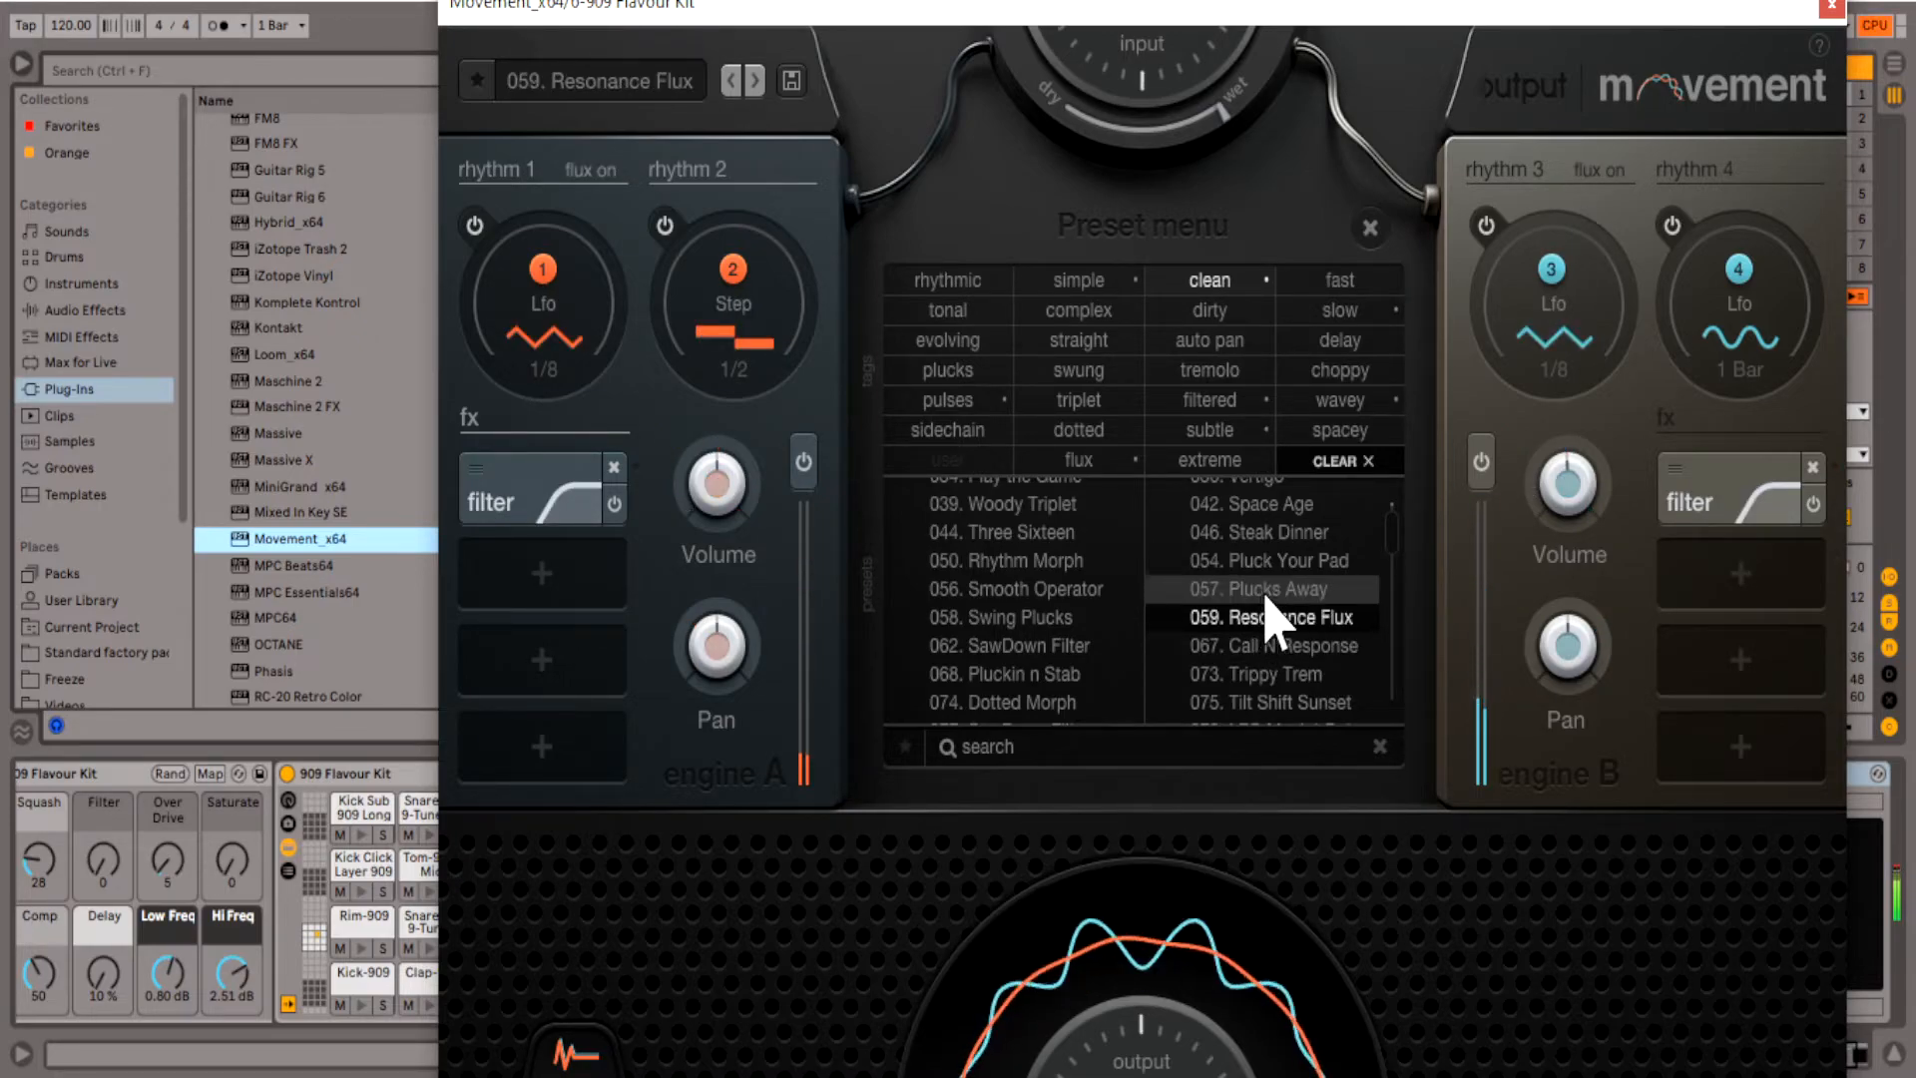
click(1268, 591)
click(1288, 561)
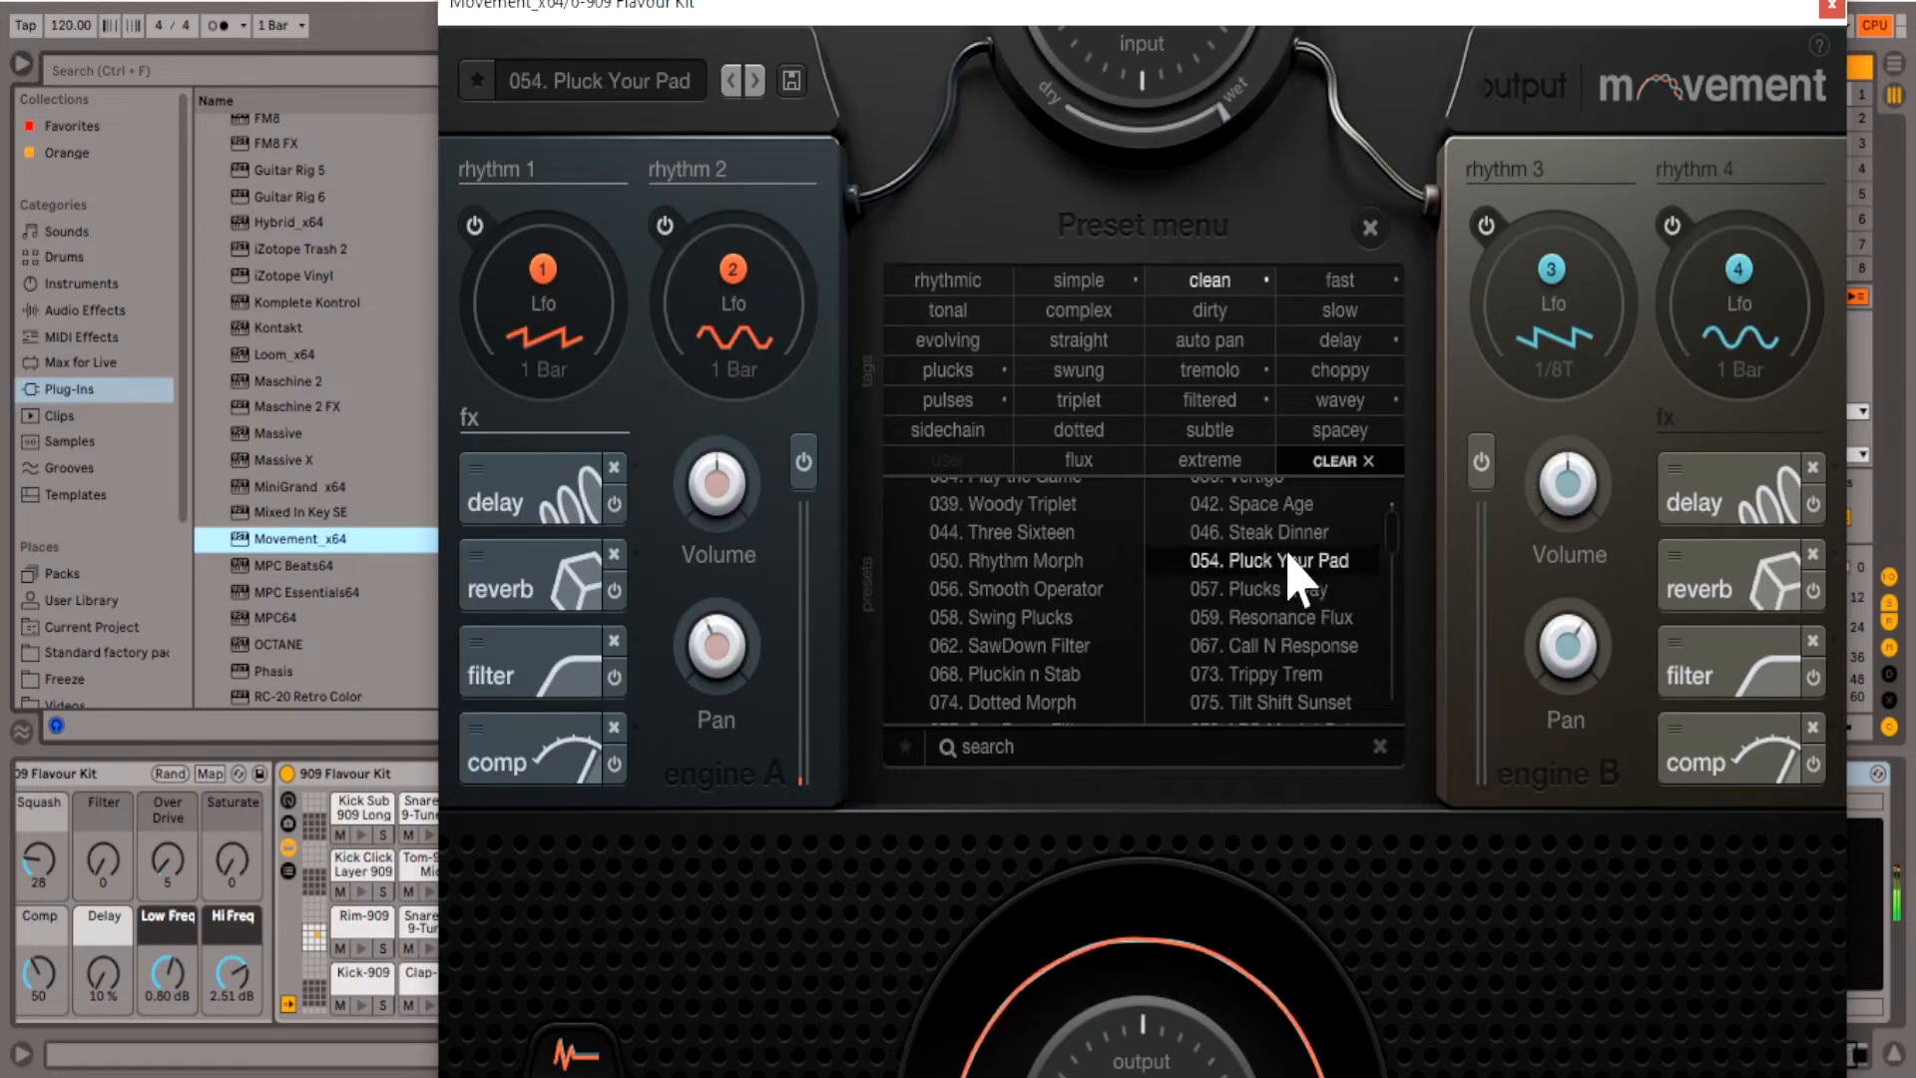
click(1295, 539)
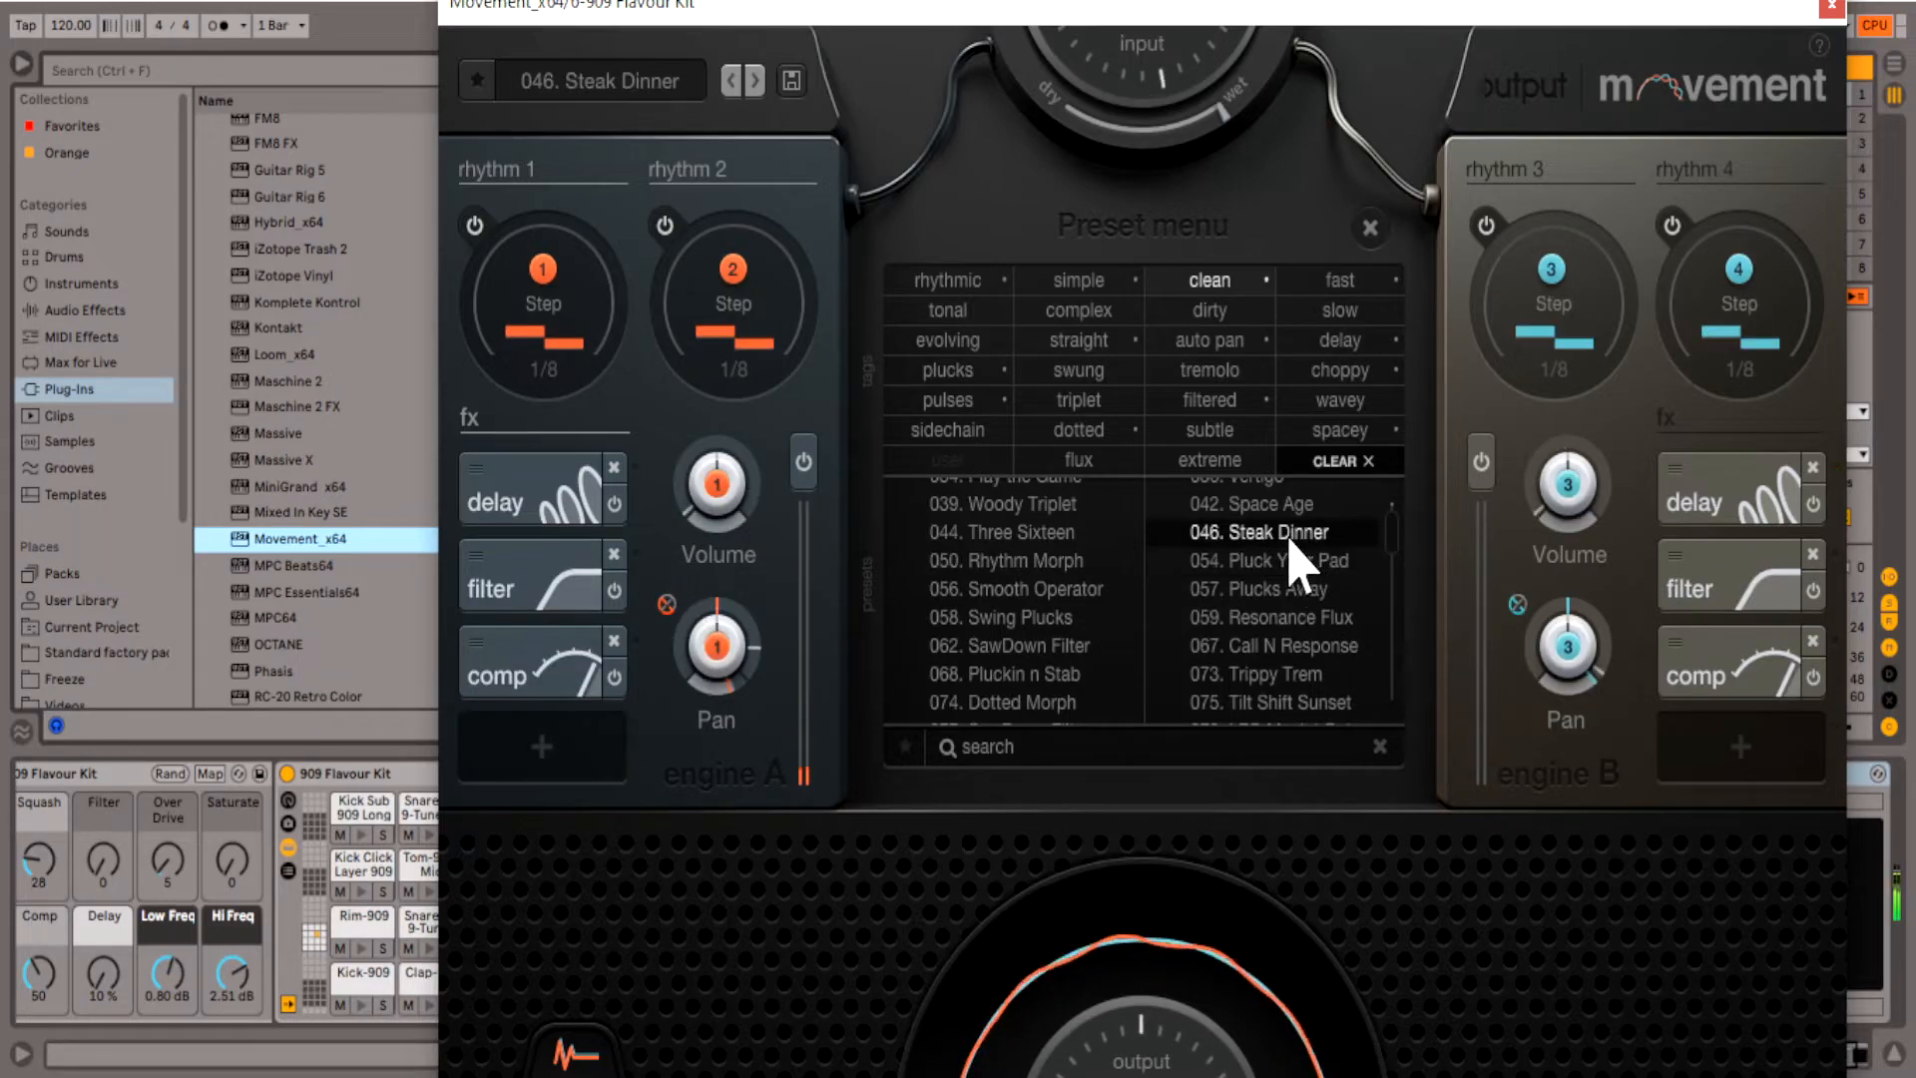
click(1296, 505)
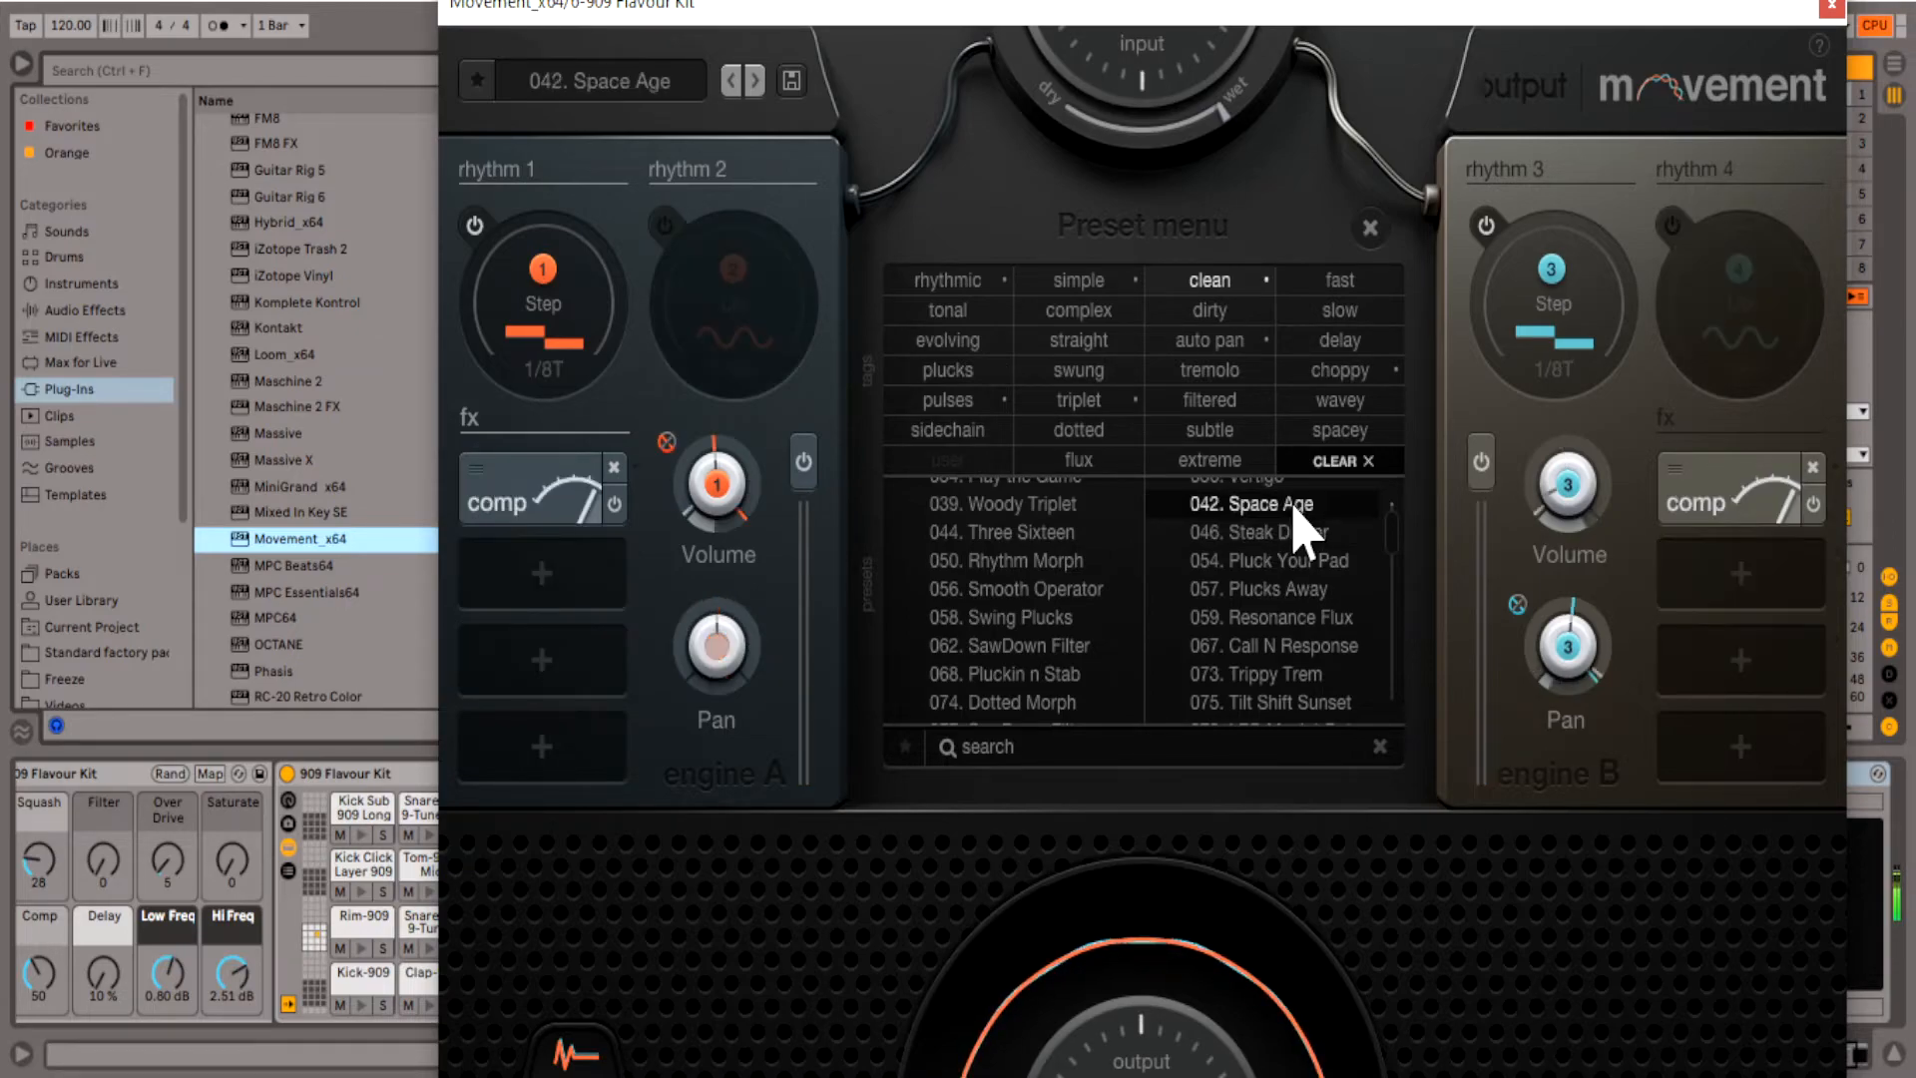
- Audition the clean presets 030. Drag It Out, 029. Cosmic Radio and 034. Play the Game on track 6
scroll(1284, 661, up, 3)
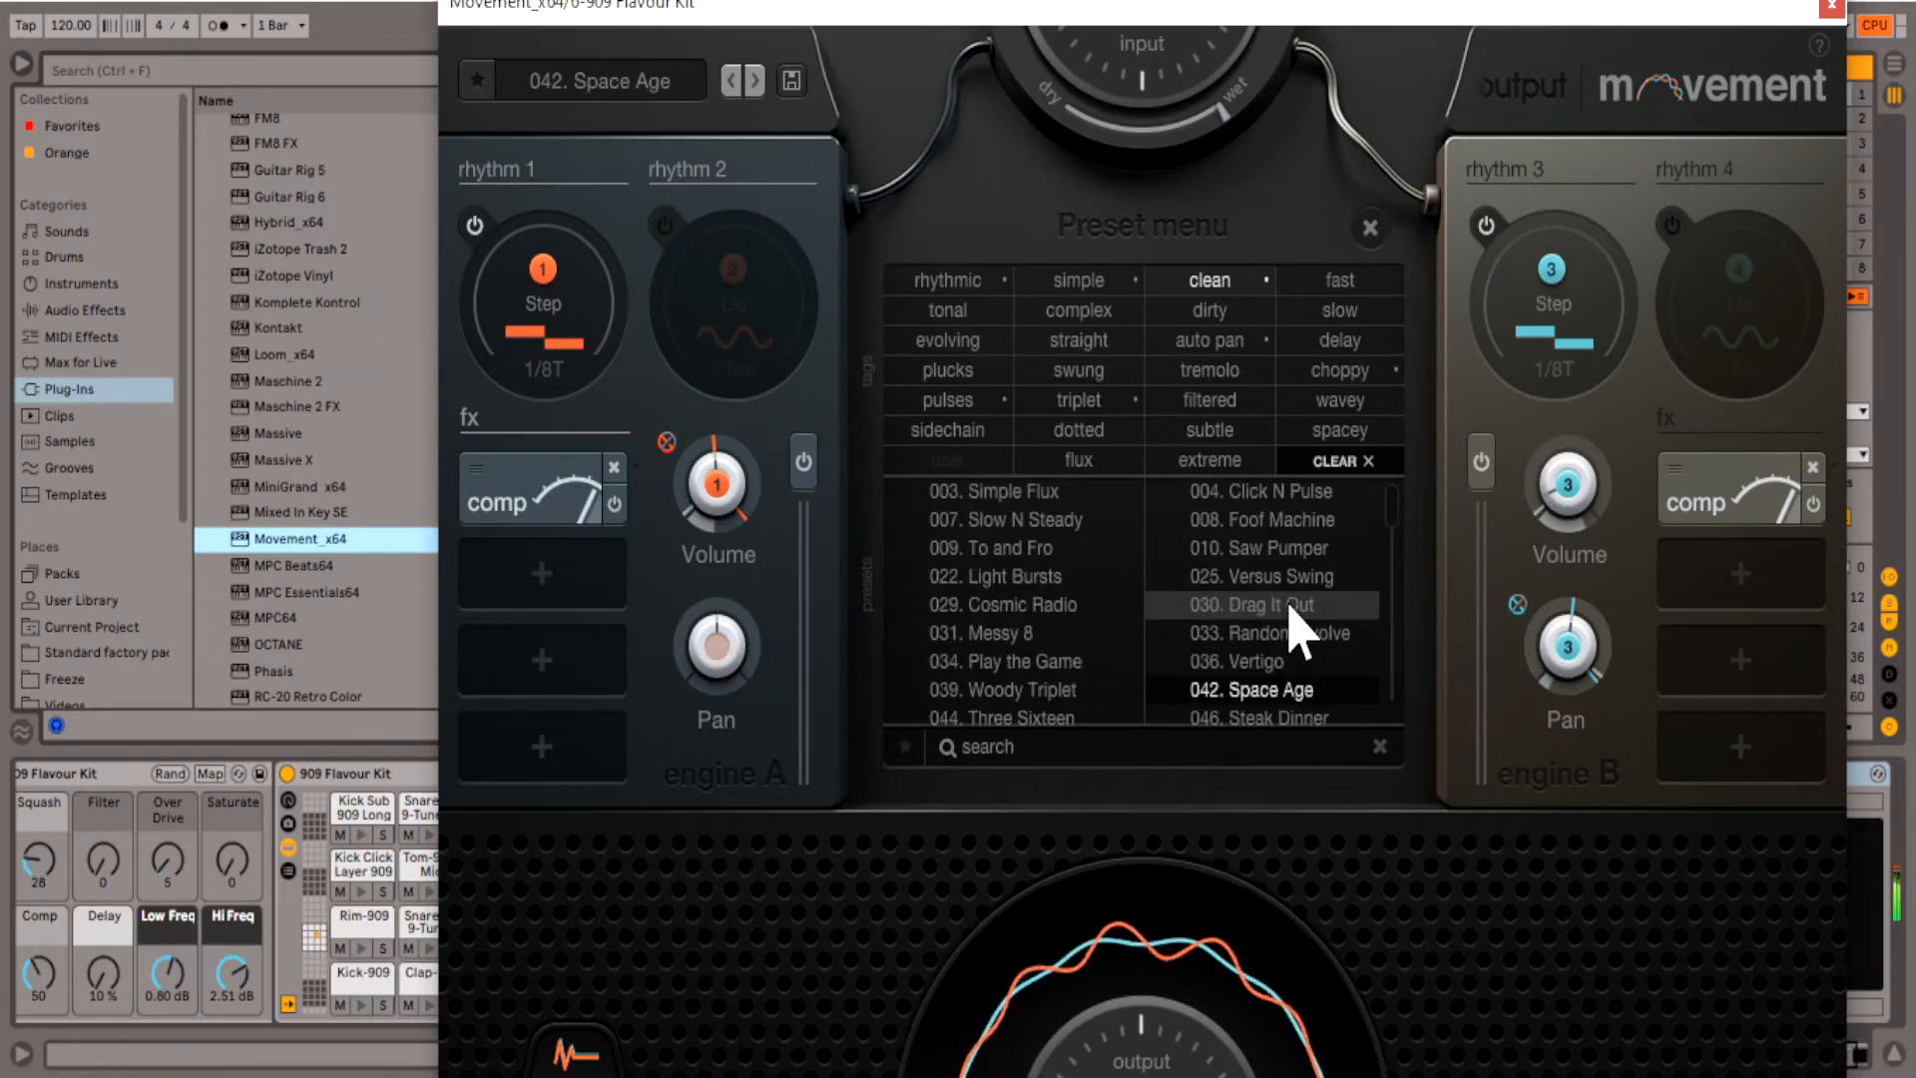
click(1260, 605)
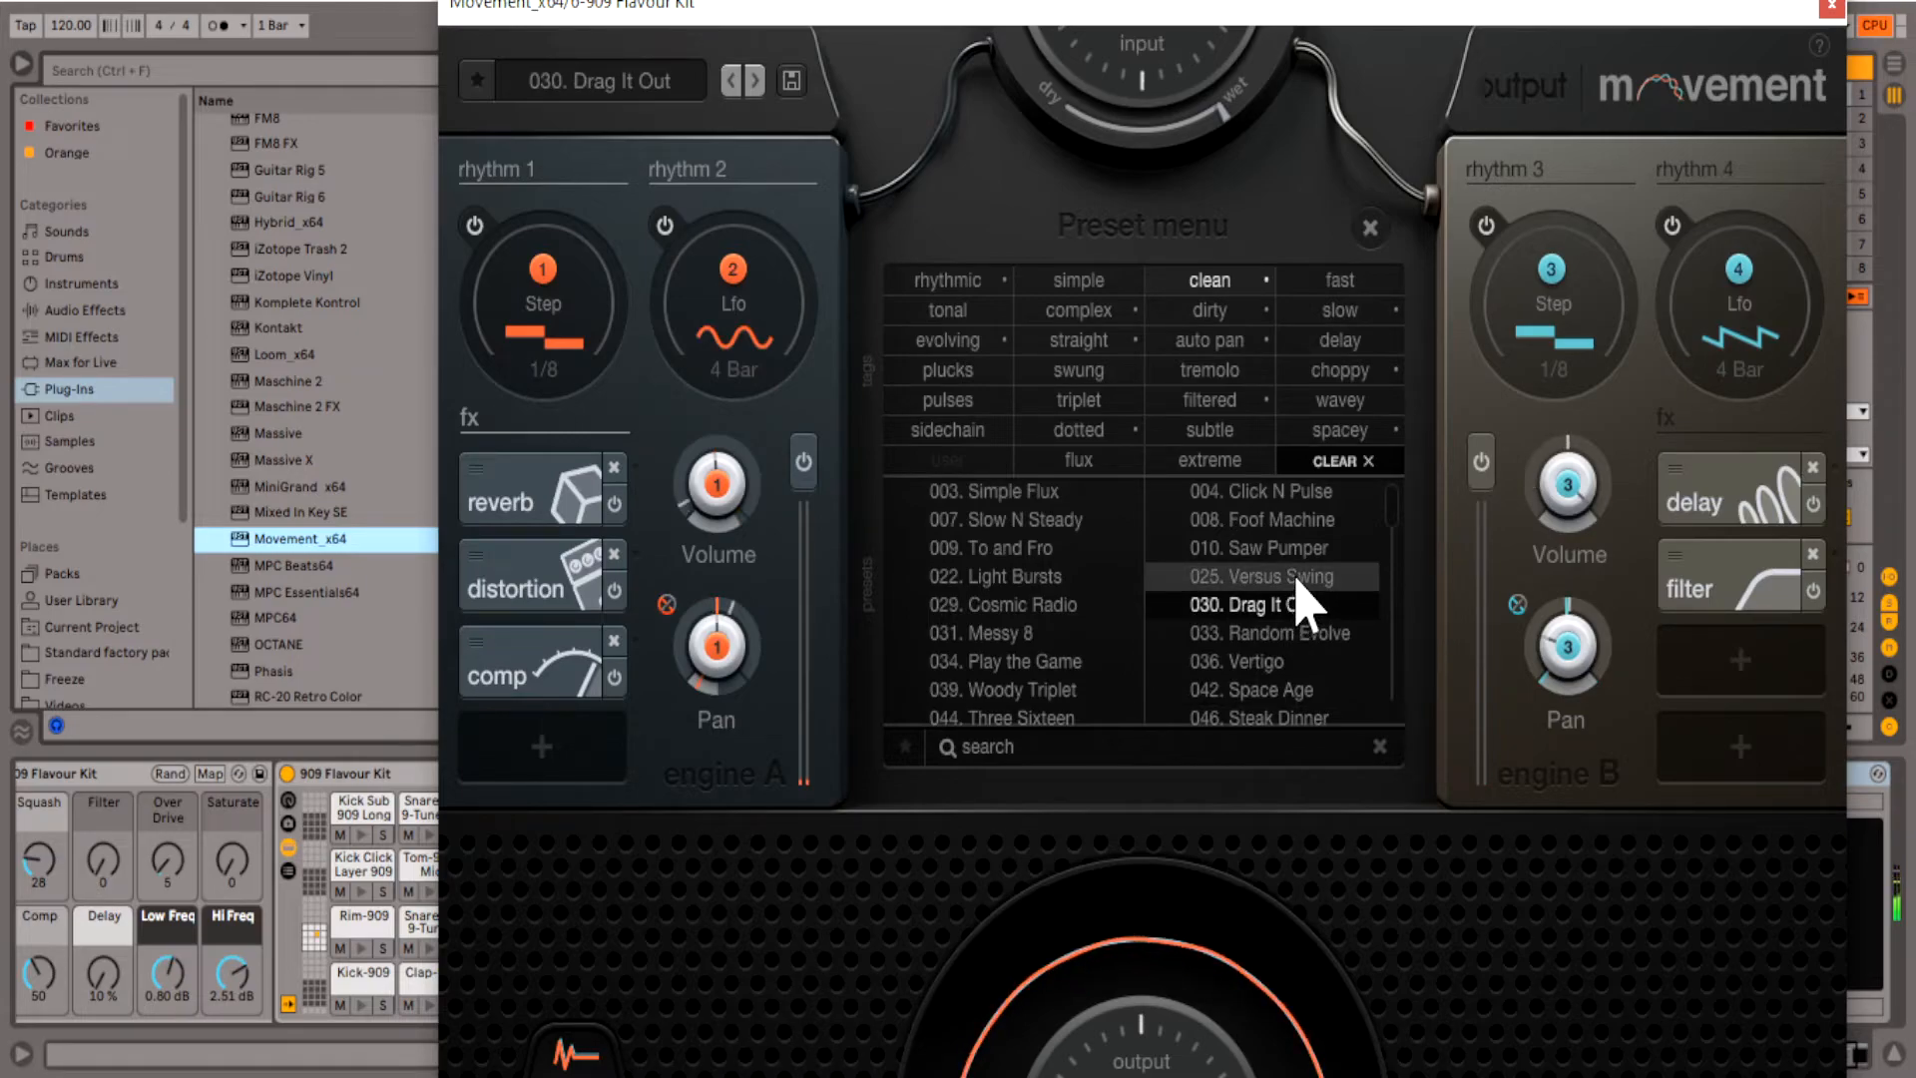
click(1050, 615)
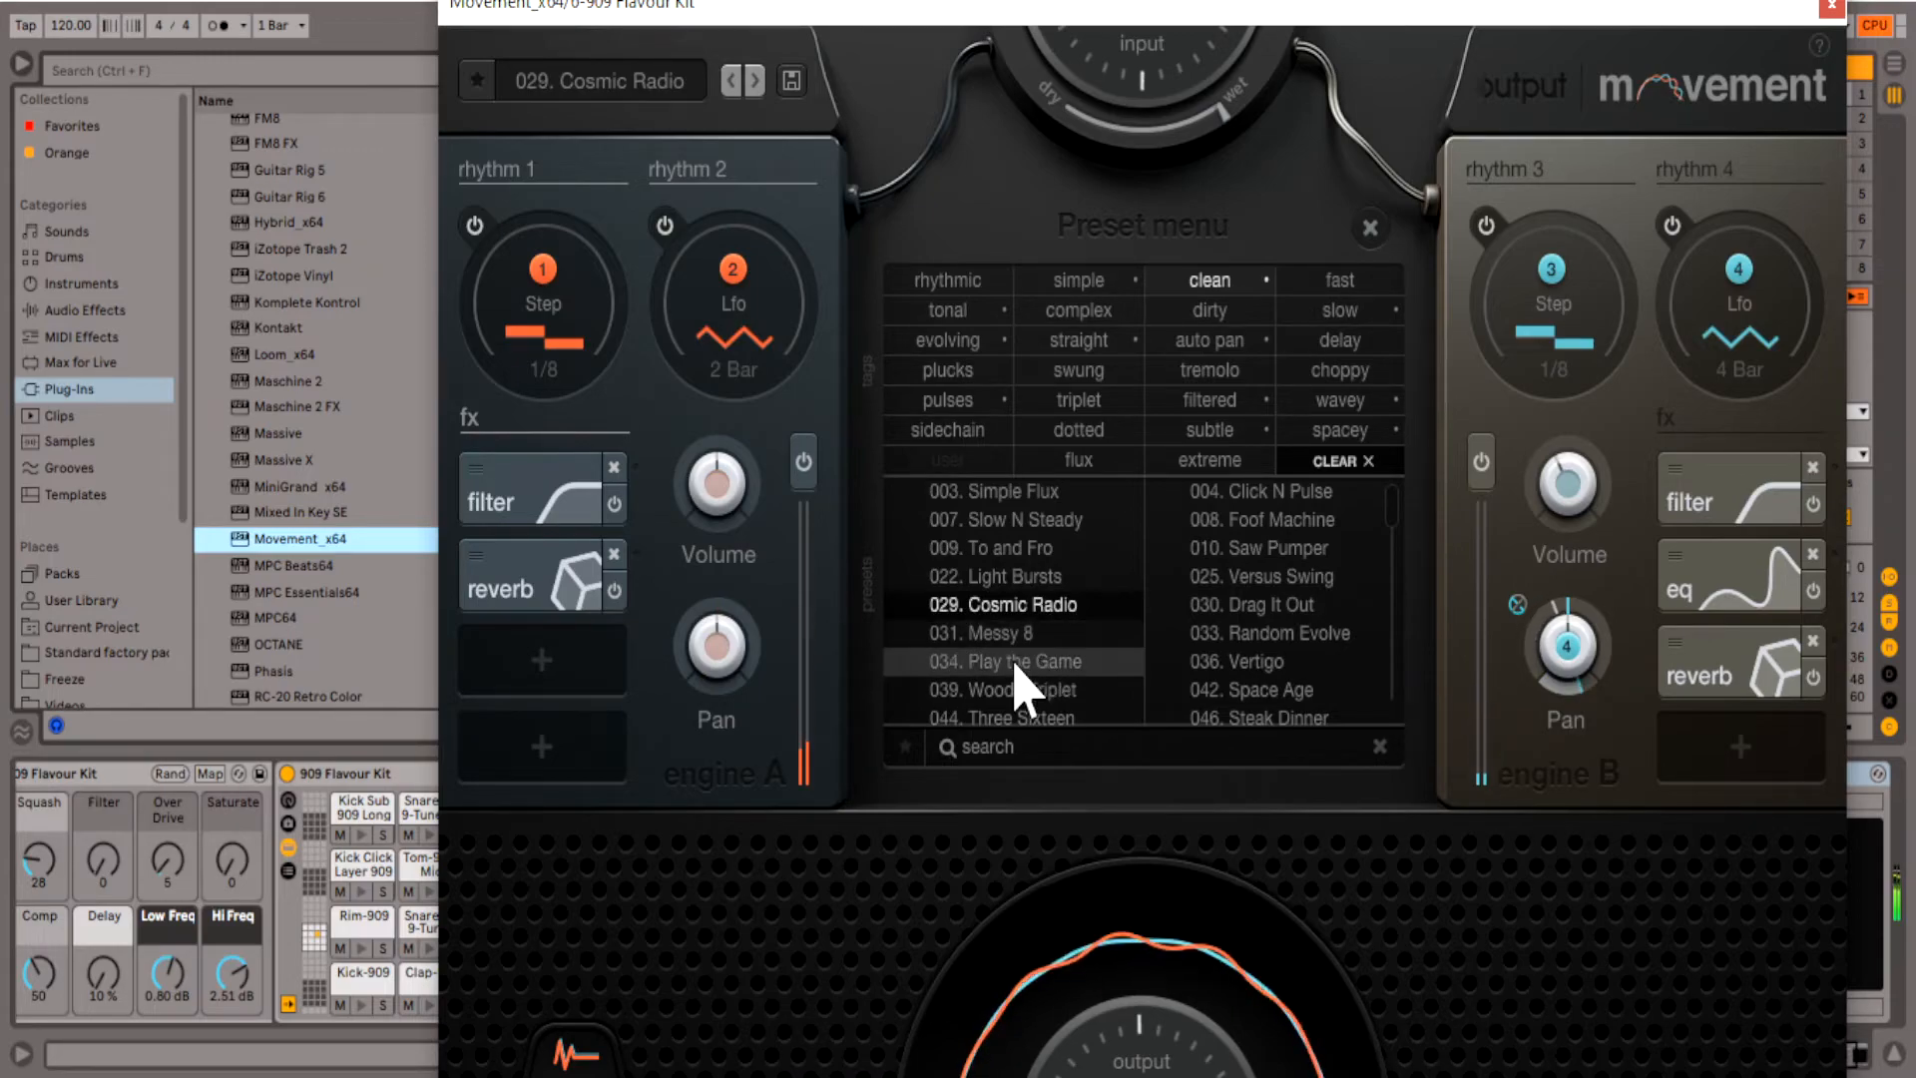
click(950, 661)
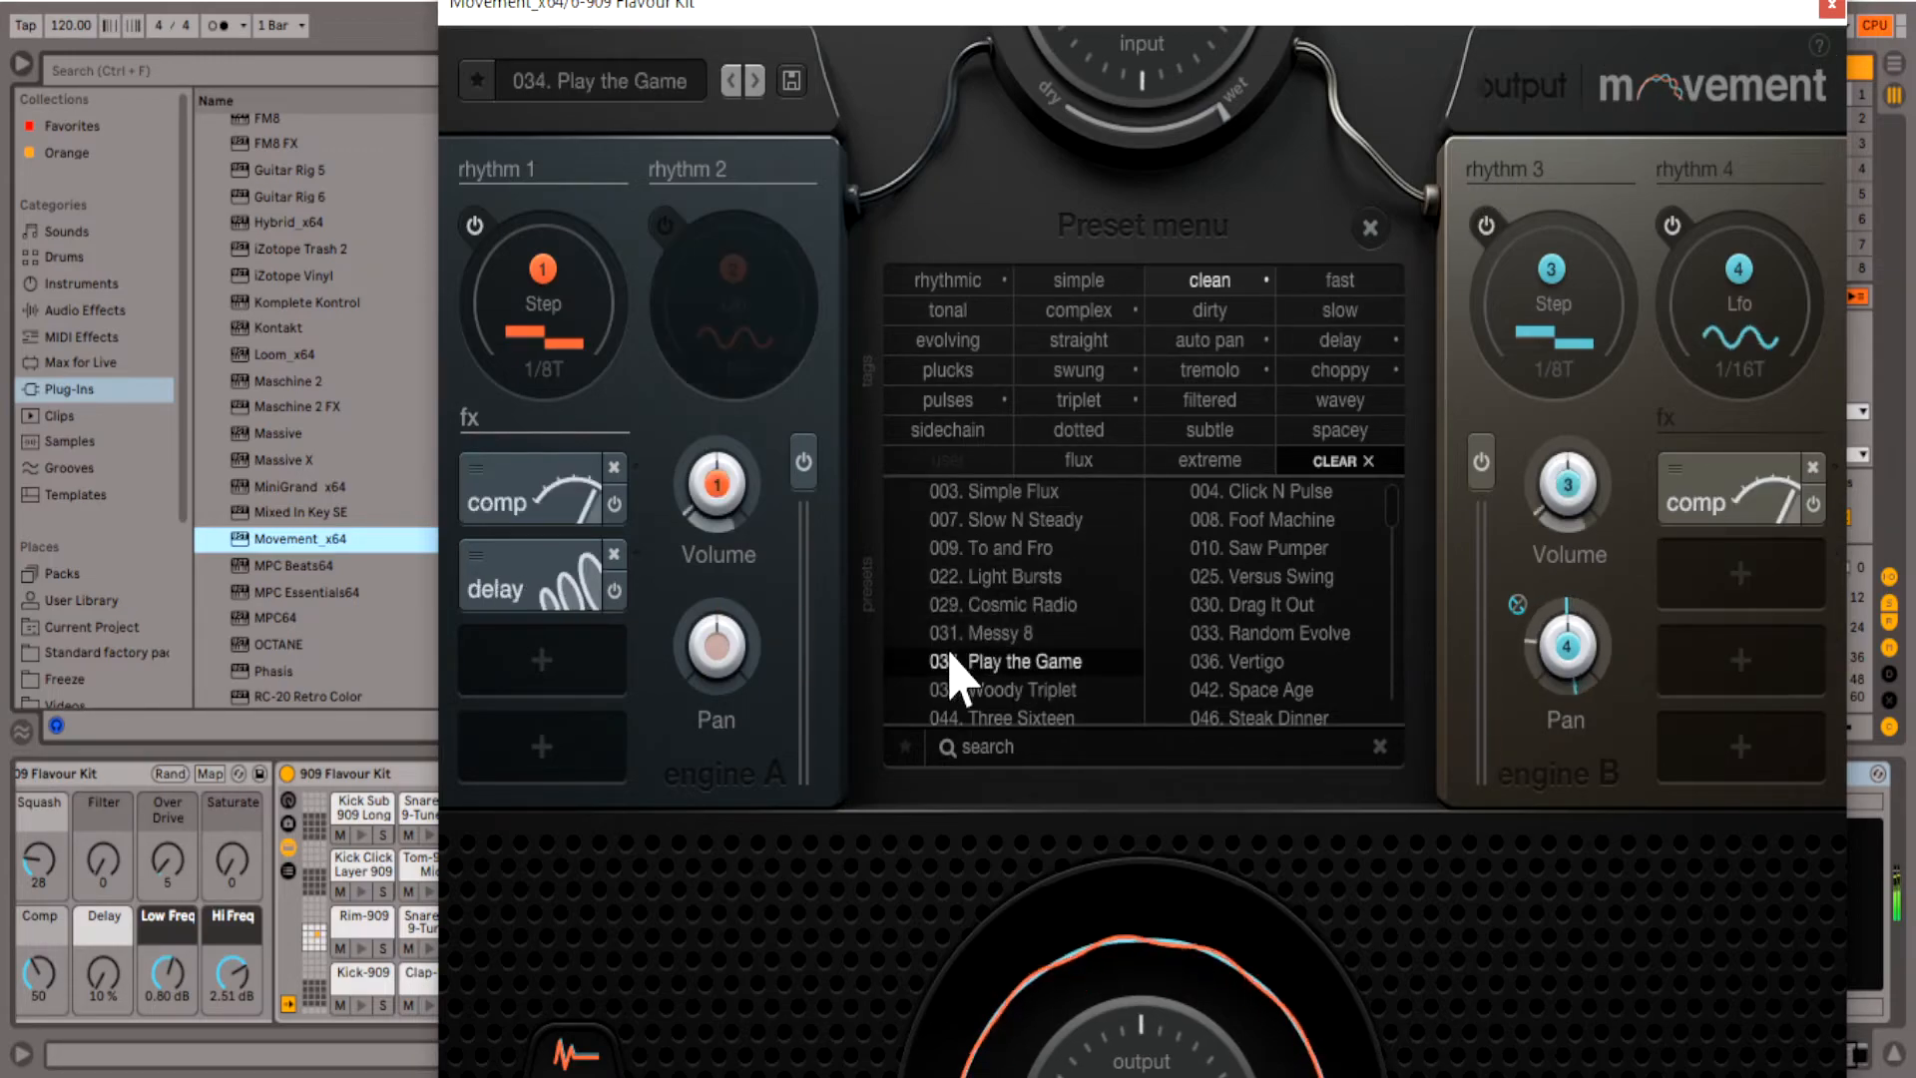
- Load the preset 044. Three Sixteen in Movement on track 6 and close the plug-in window
scroll(984, 663, down, 1)
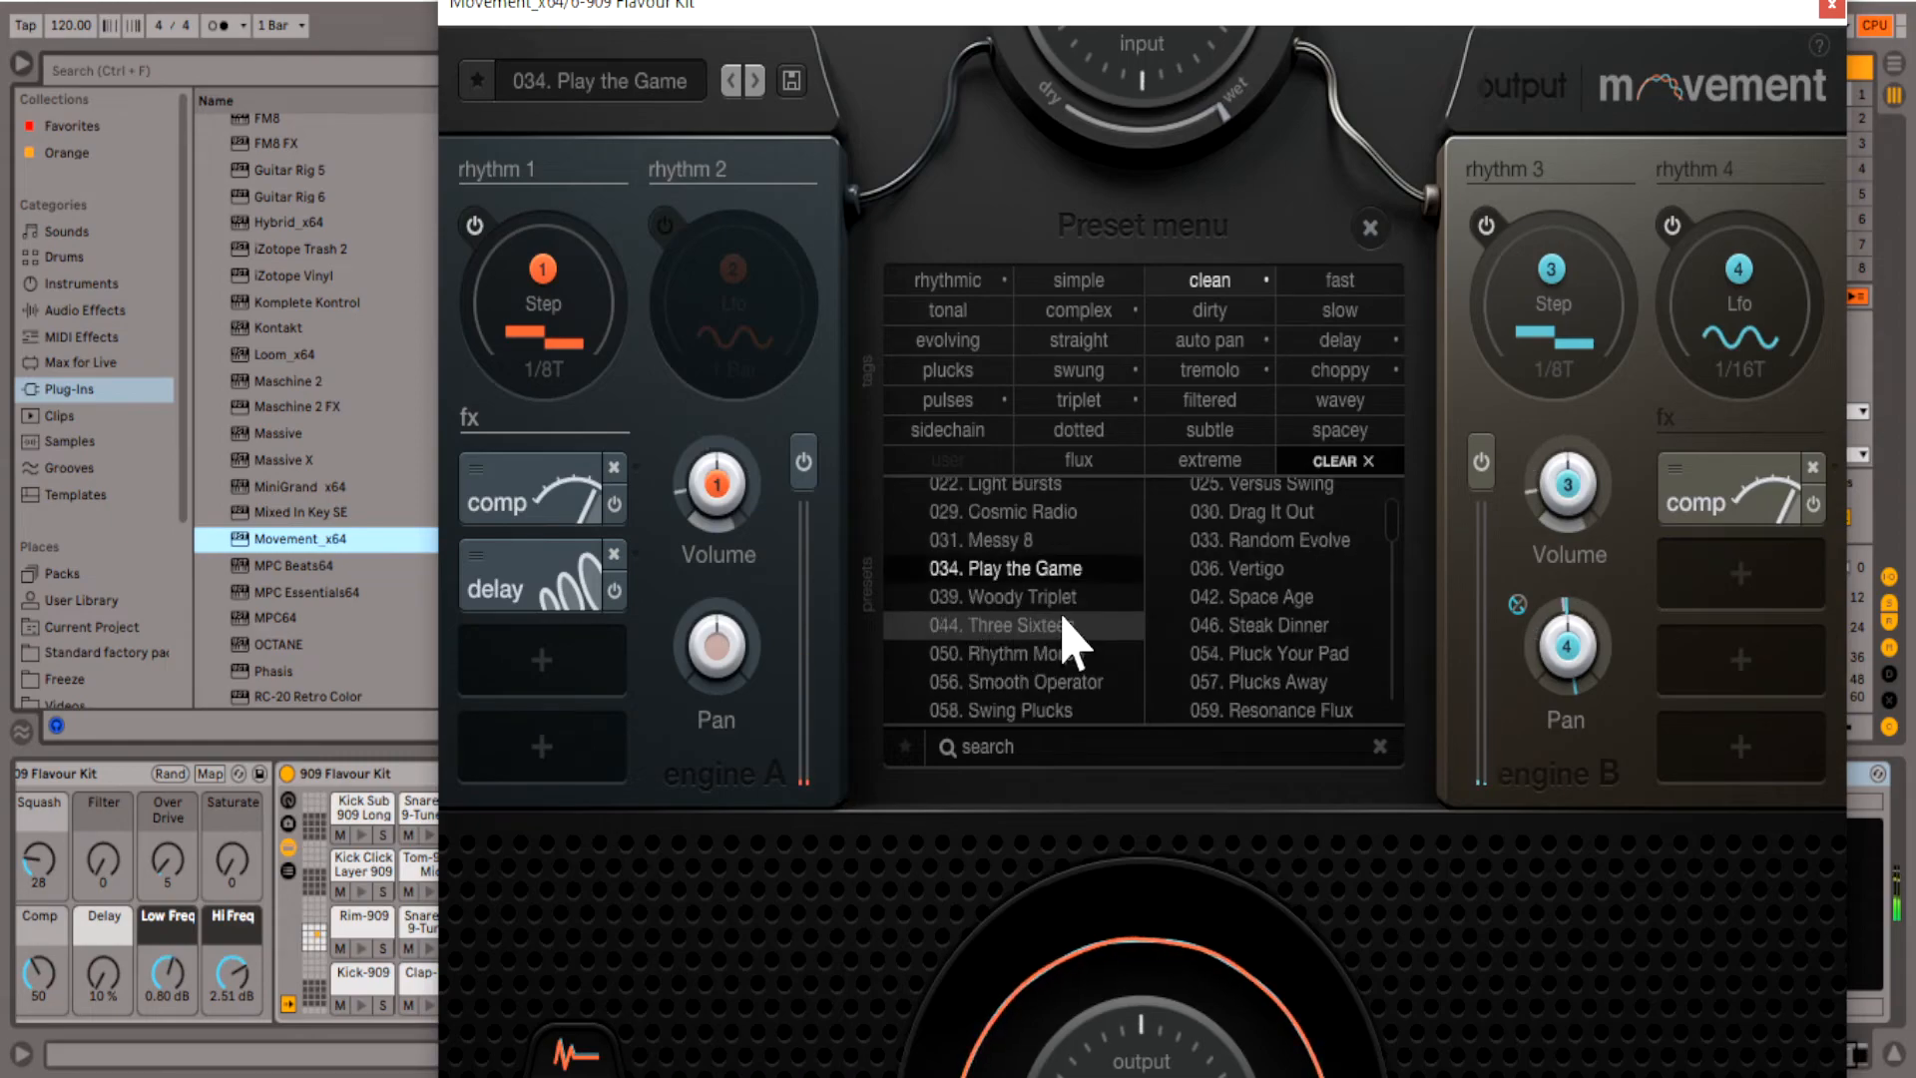
click(1066, 627)
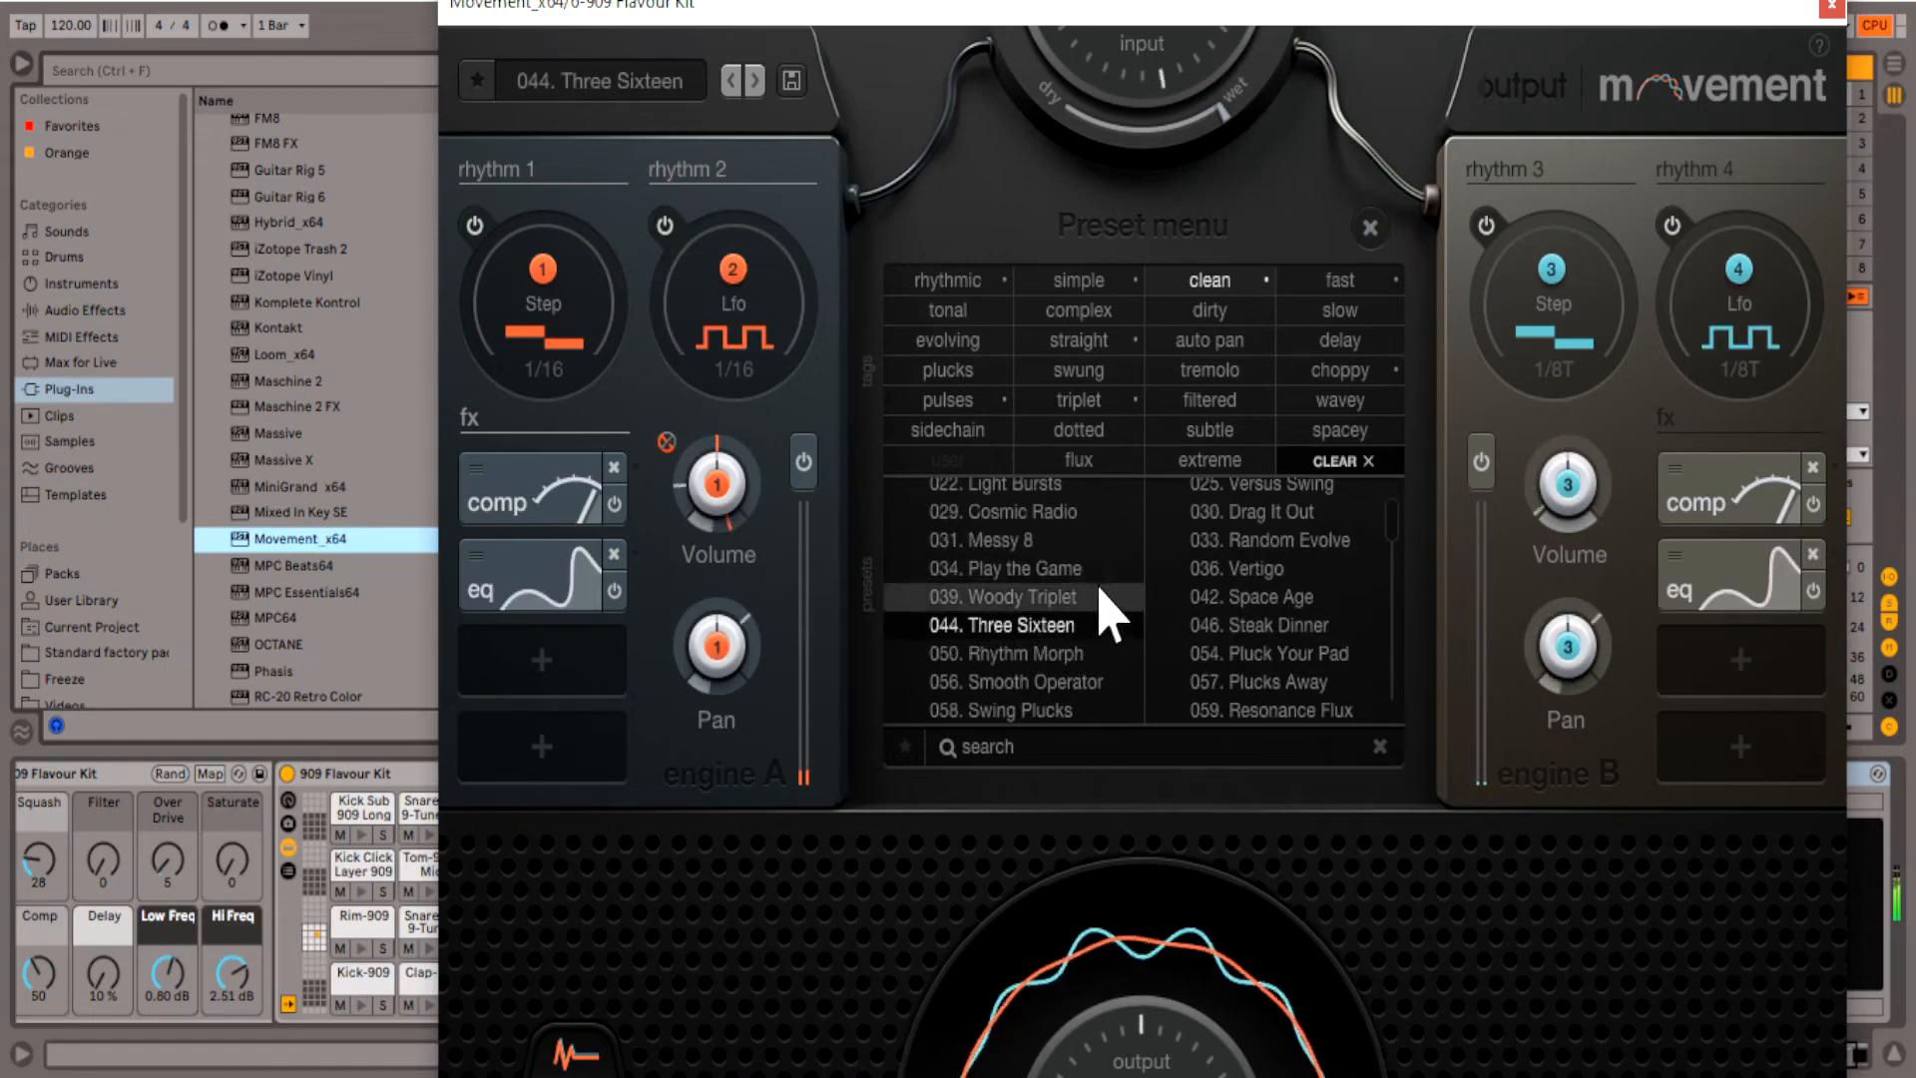
click(1831, 7)
- Unsolo track 6, raise its volume slightly, and briefly solo track 3 to compare it with the full mix
click(1211, 674)
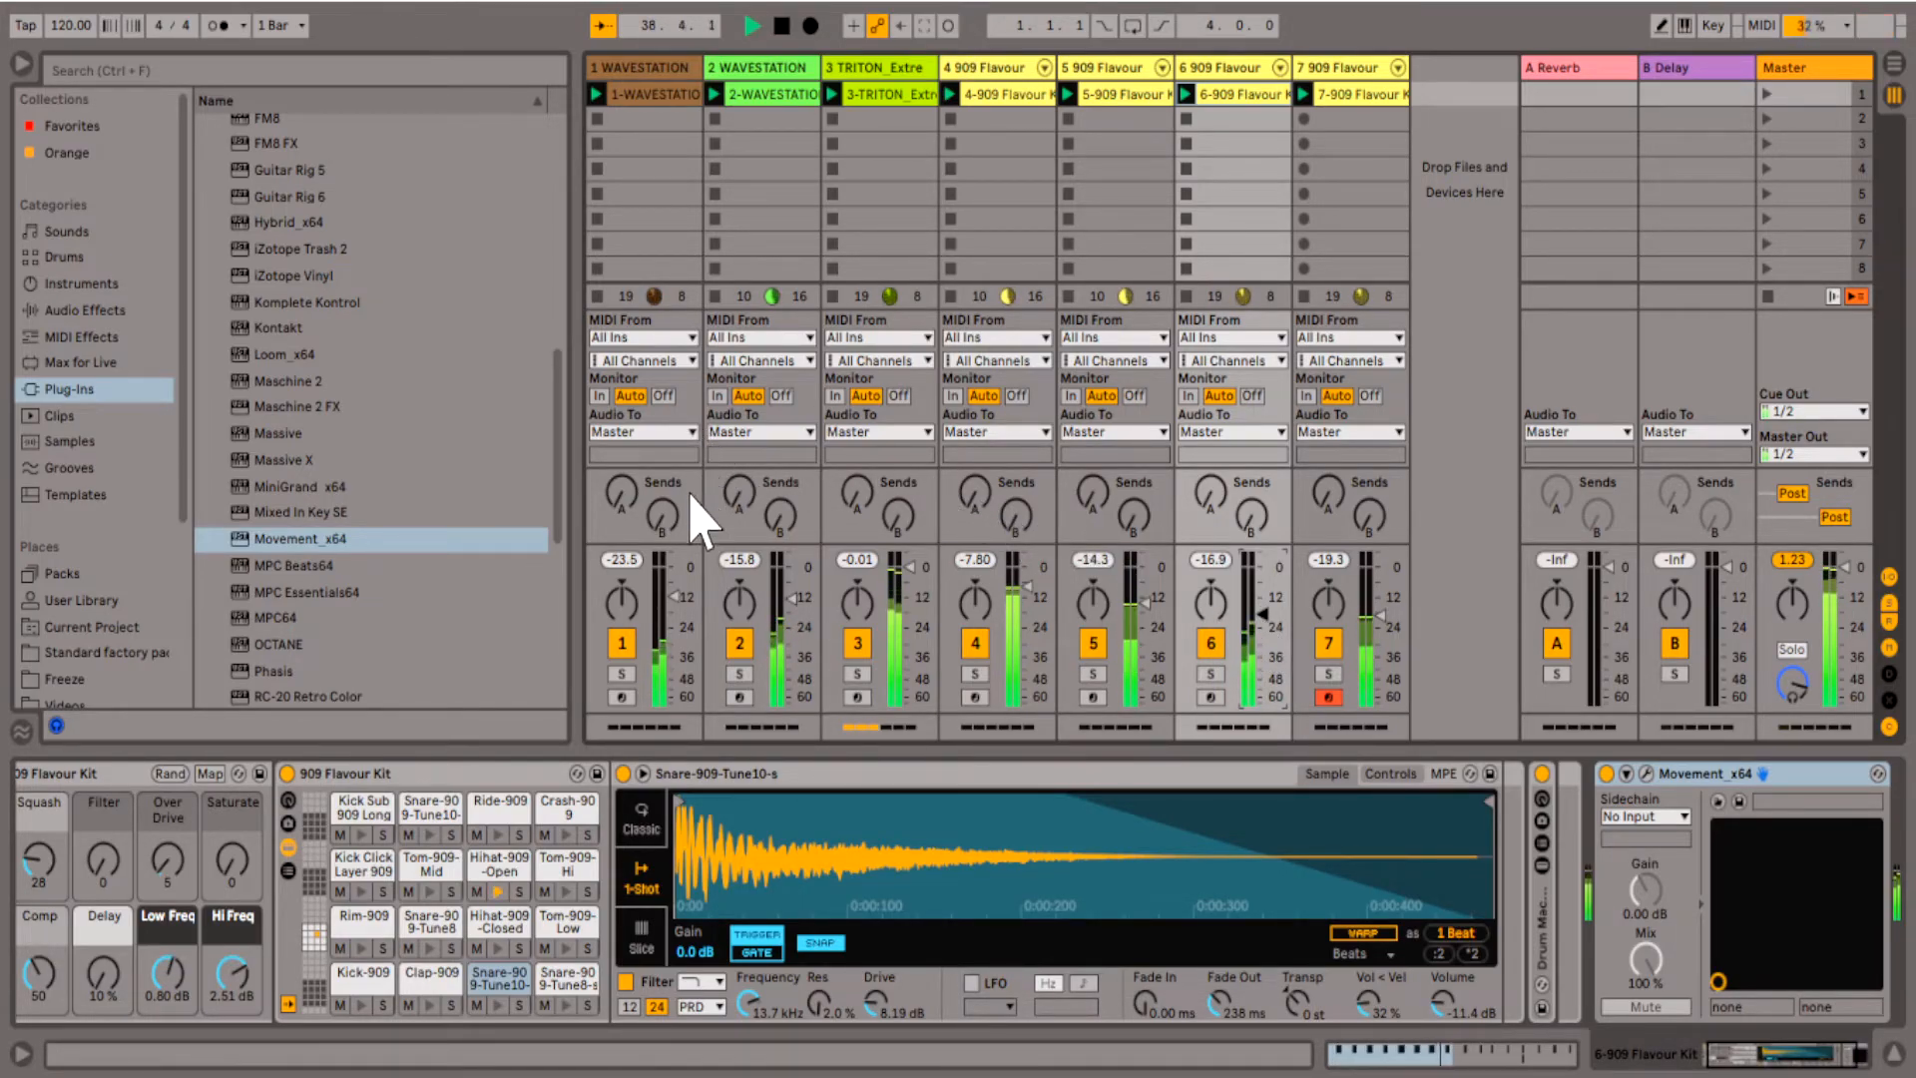
click(860, 675)
click(860, 675)
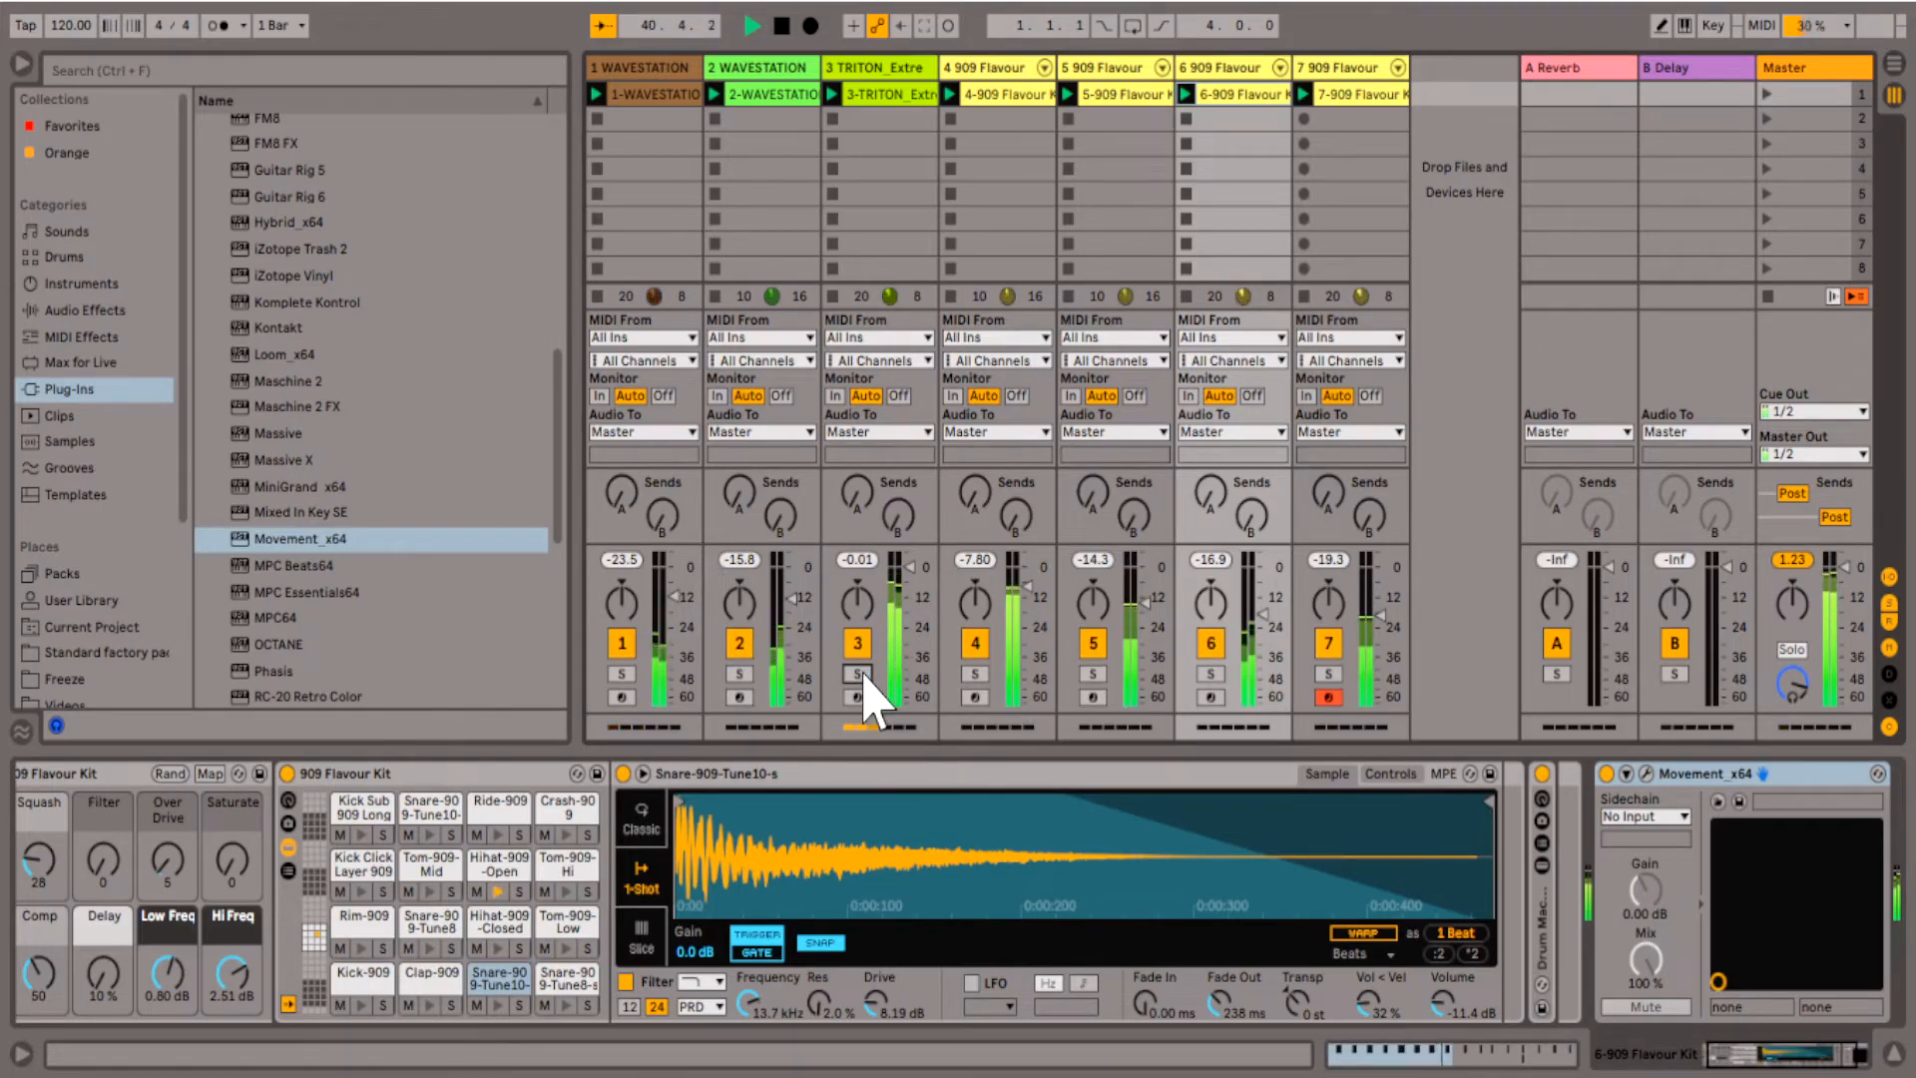
- Stop playback and return the song position to the start of the set
click(781, 27)
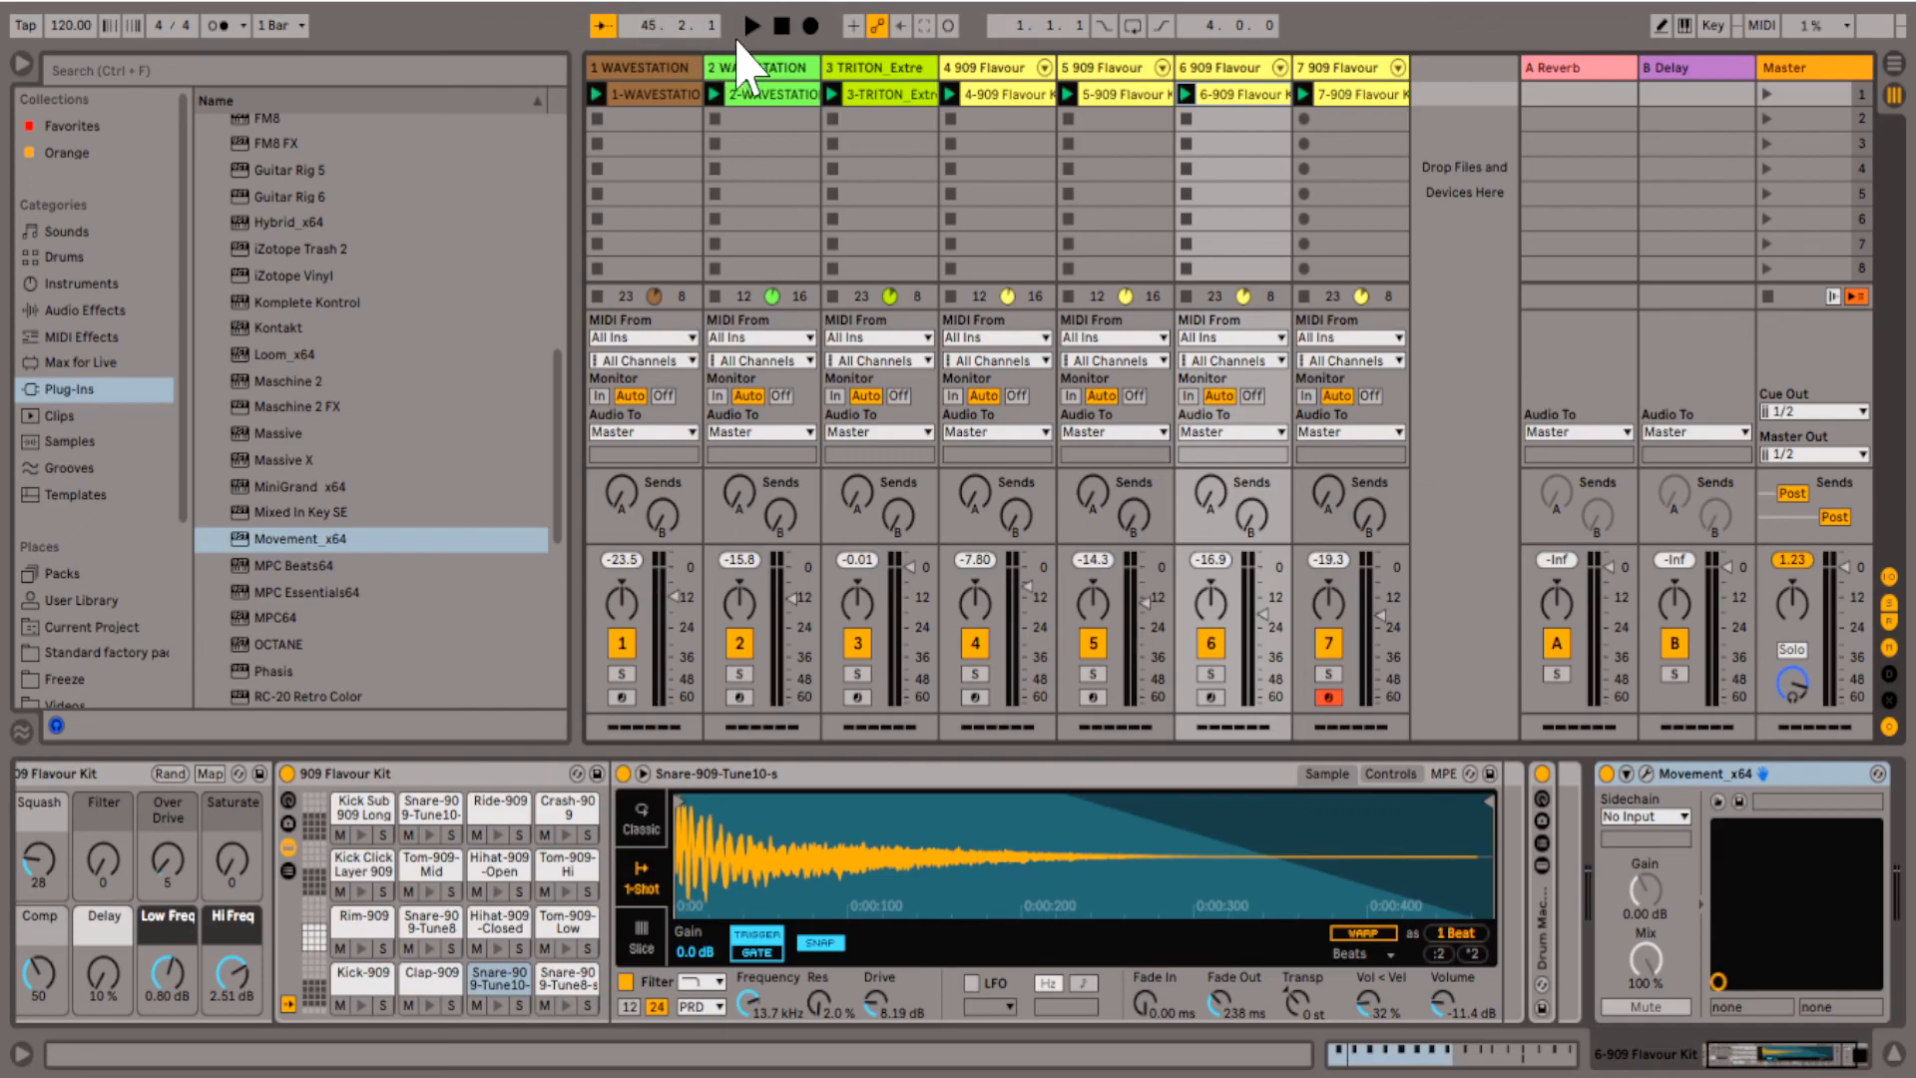
click(778, 27)
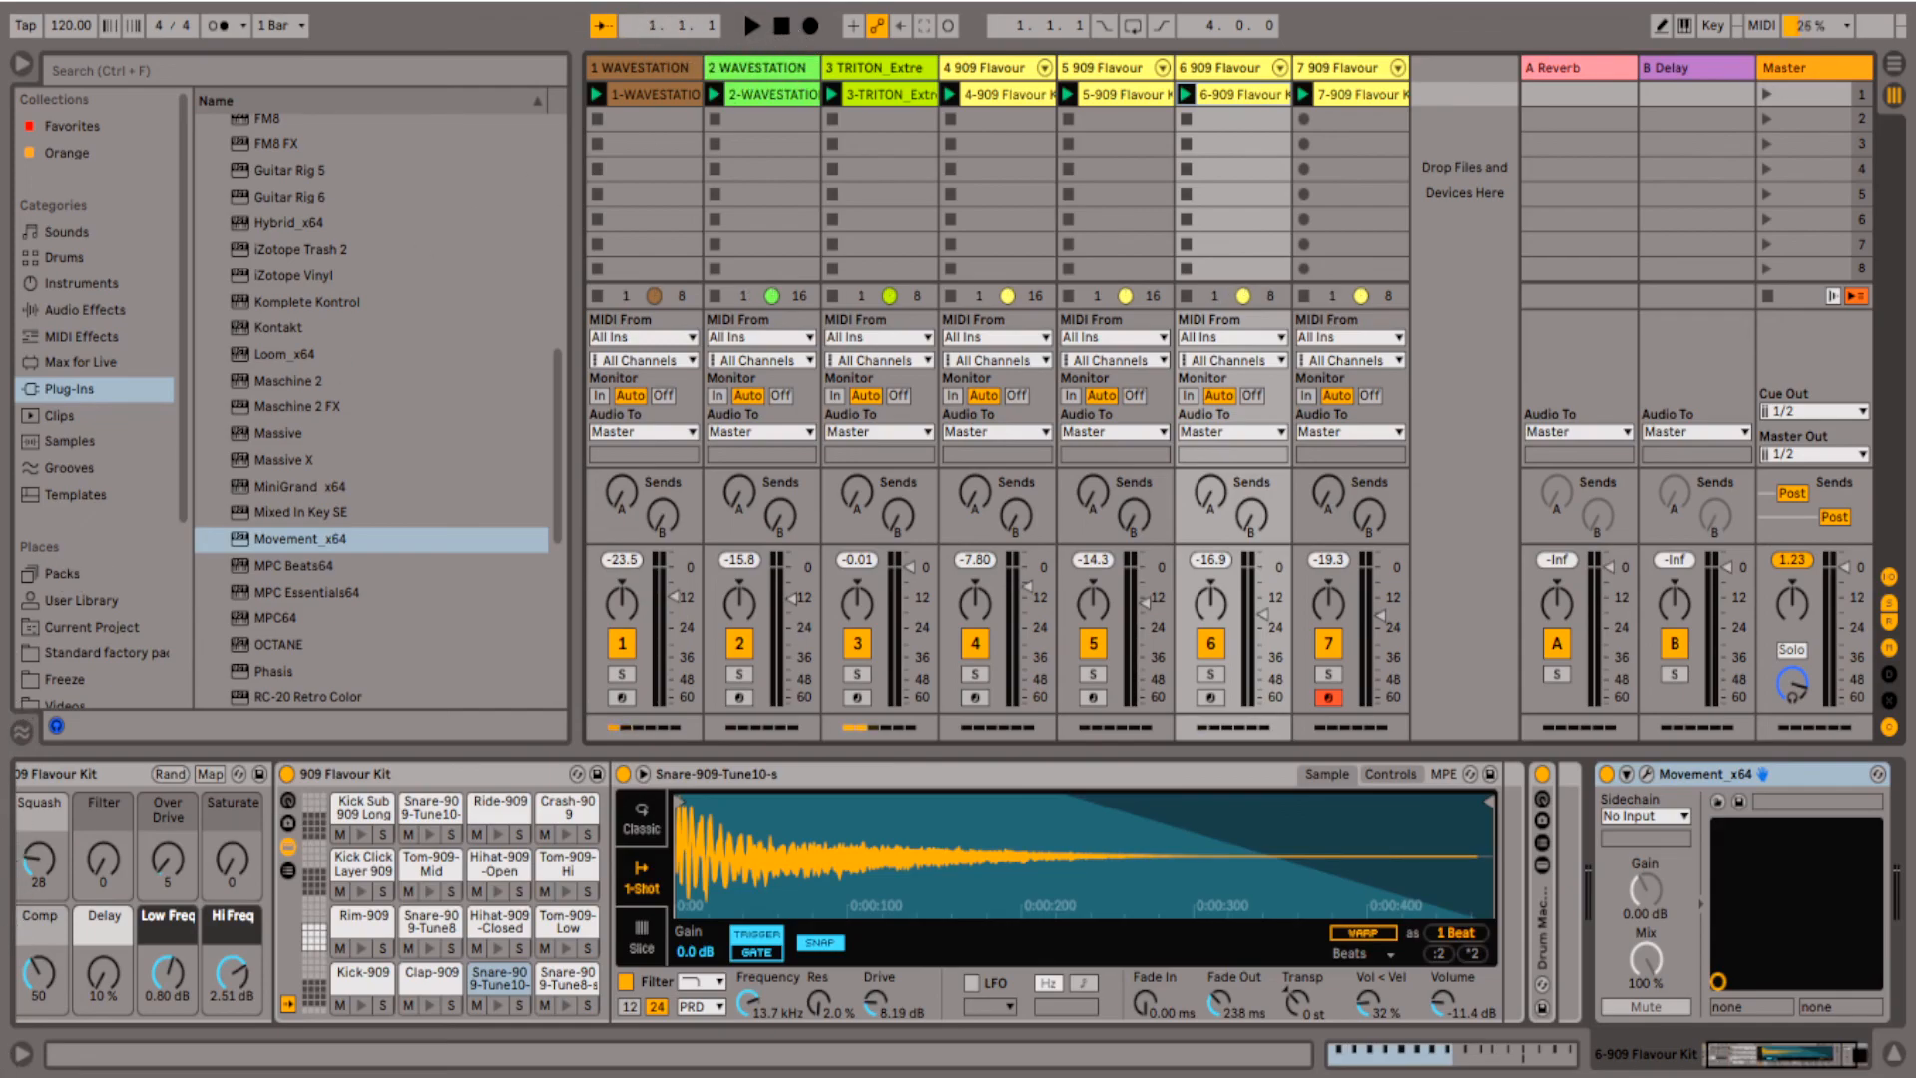